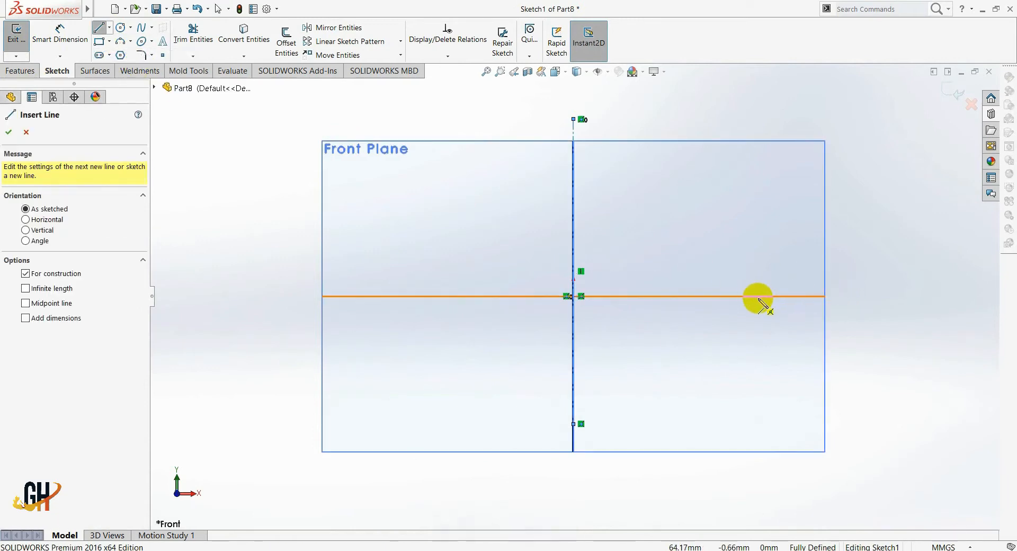
# - Sketch a horizontal construction line about 189 mm long across the vertical centreline, passing through the origin
pyautogui.click(842, 295)
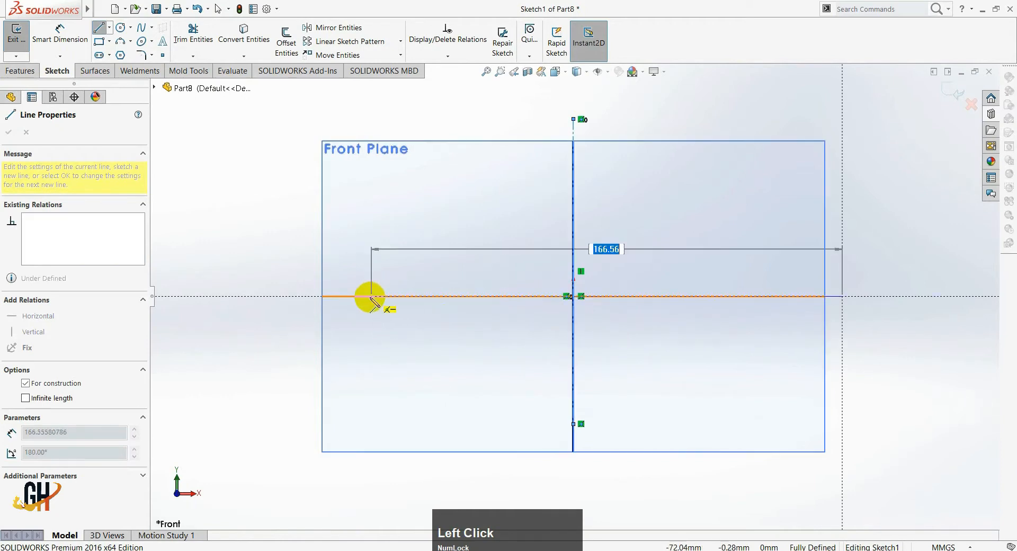
pyautogui.click(308, 296)
pyautogui.press('Escape')
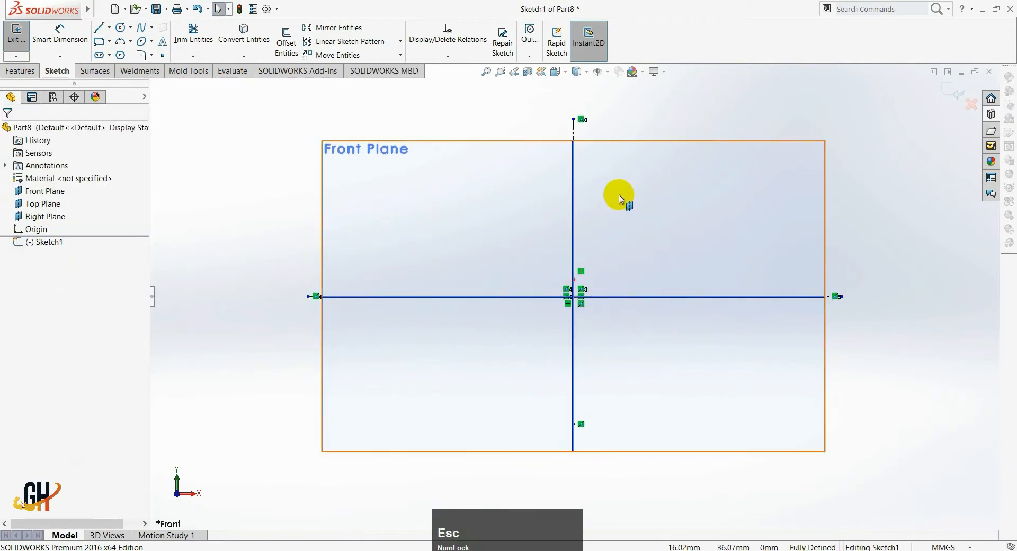
# - Consult the wheel drawing in Elbow Pump Drawings.pdf and sketch a 25 mm horizontal midpoint line centred on the vertical centreline, about 61 mm above the origin
pyautogui.scroll(3, 582, 204)
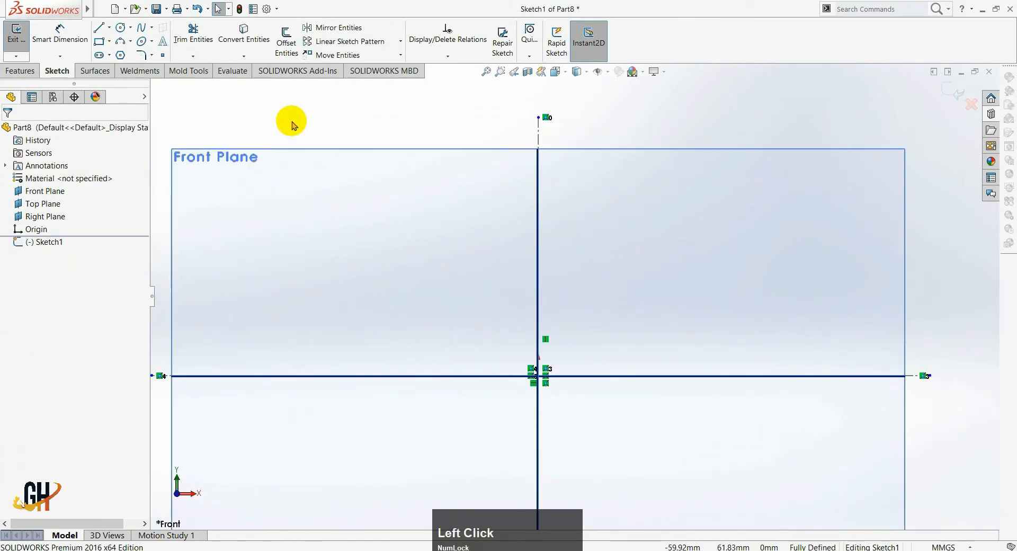
pyautogui.hotkey('alt', 'Tab')
pyautogui.click(317, 329)
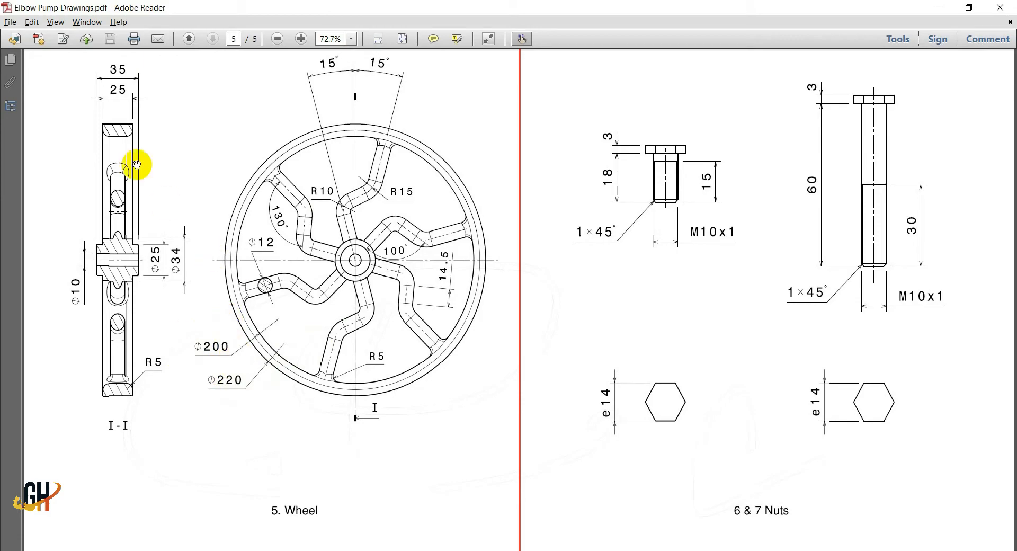
pyautogui.keyDown('ctrl'); pyautogui.scroll(3, 114, 129); pyautogui.keyUp('ctrl')
pyautogui.moveTo(145, 161); pyautogui.dragTo(194, 243)
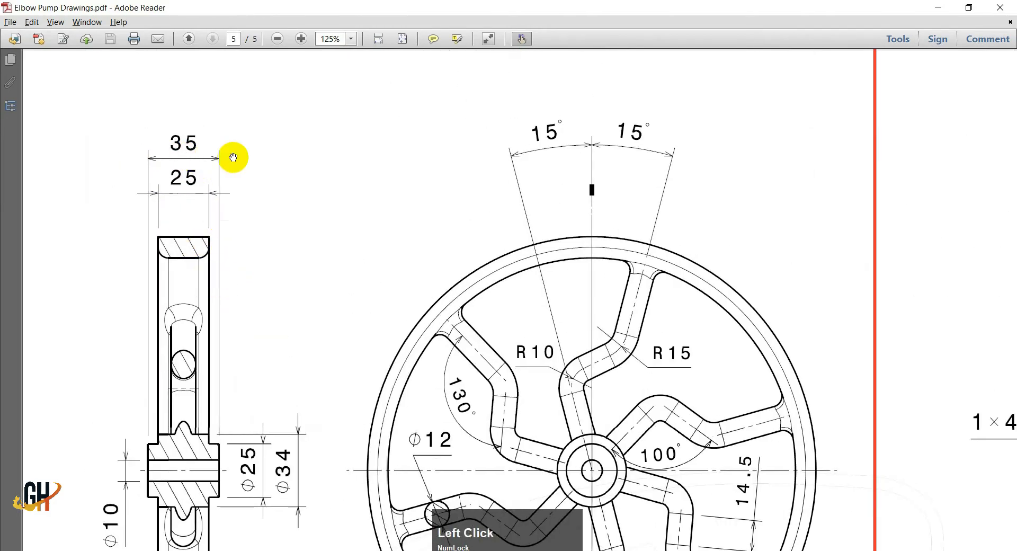
pyautogui.hotkey('alt', 'Tab')
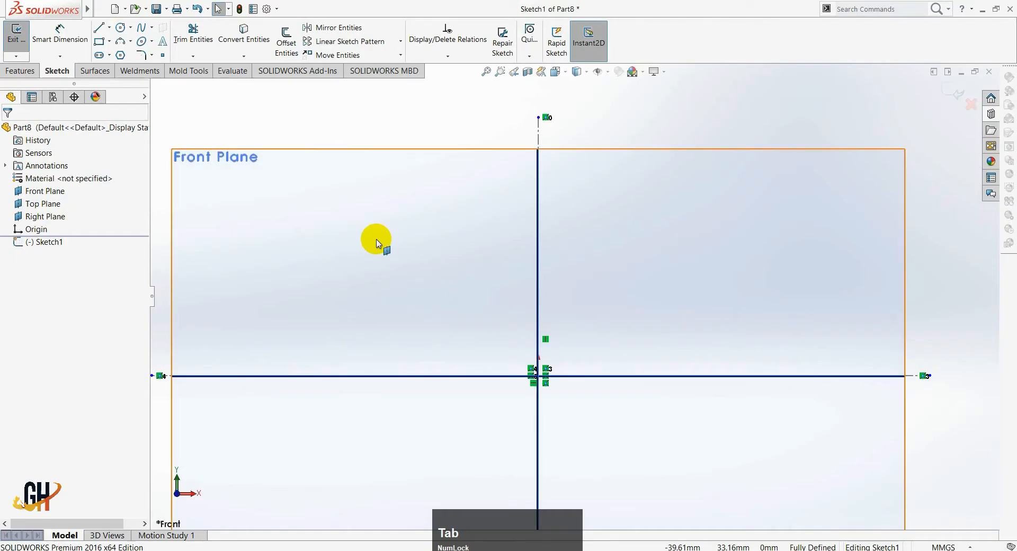
pyautogui.click(105, 27)
pyautogui.keyDown('ctrl'); pyautogui.moveTo(643, 150); pyautogui.dragTo(638, 214, button='middle'); pyautogui.keyUp('ctrl')
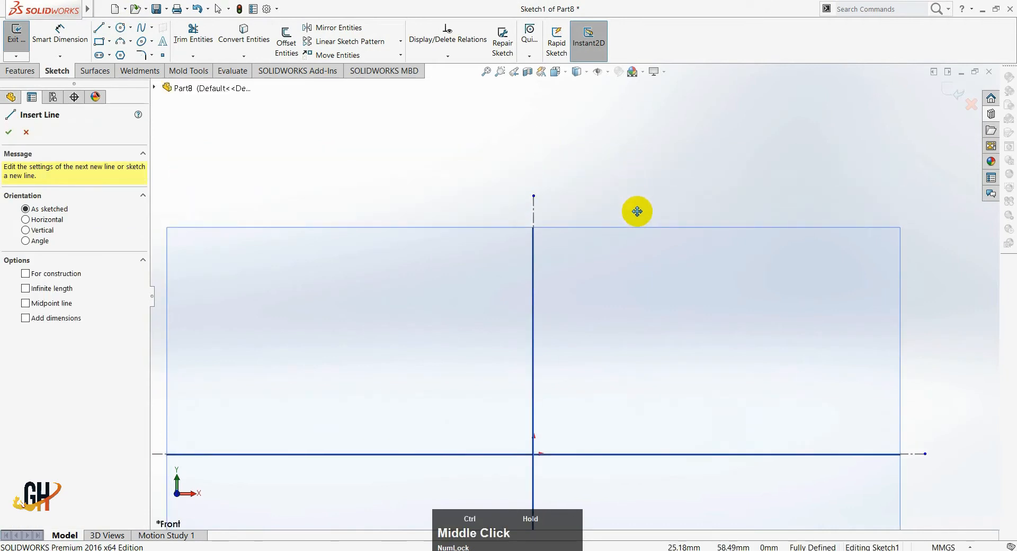
pyautogui.click(110, 28)
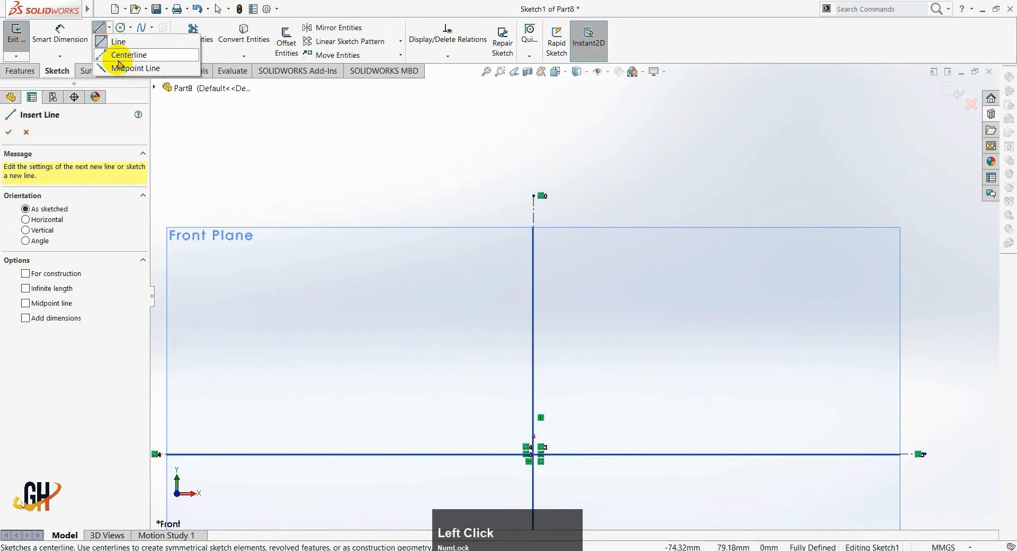
pyautogui.click(114, 63)
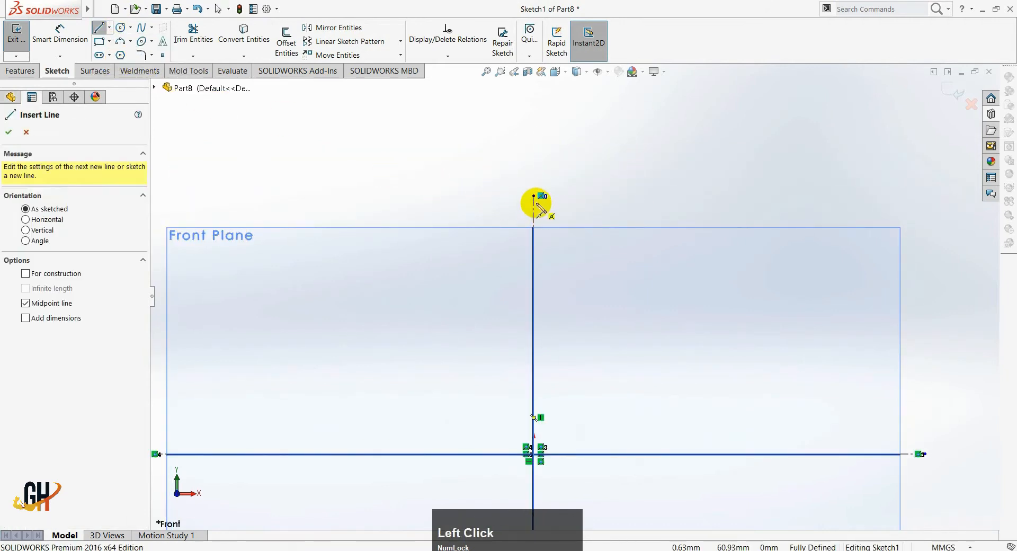
pyautogui.click(534, 203)
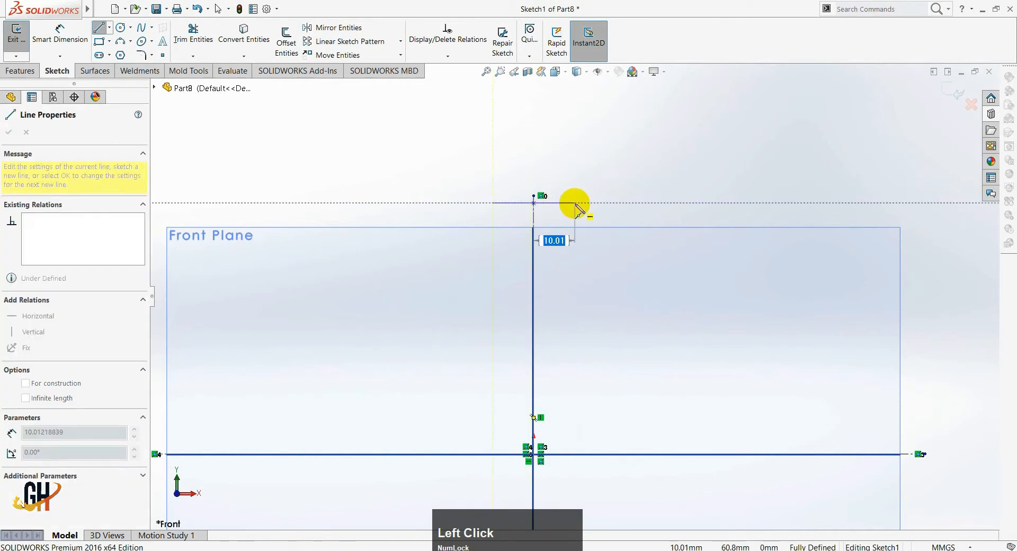
pyautogui.press('Return')
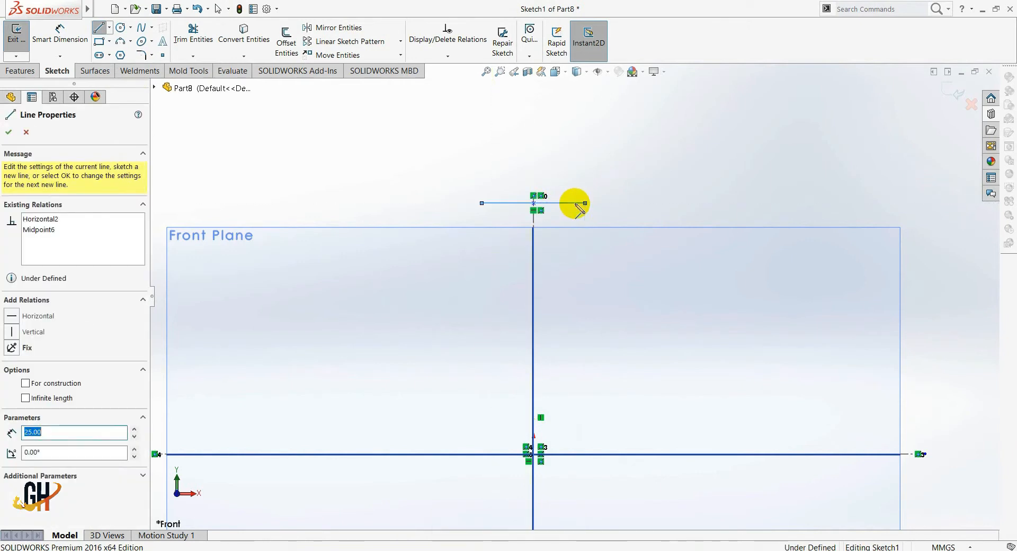
# - Close the 25 mm line into a rectangle about 10 mm high, extending down from it
pyautogui.click(585, 203)
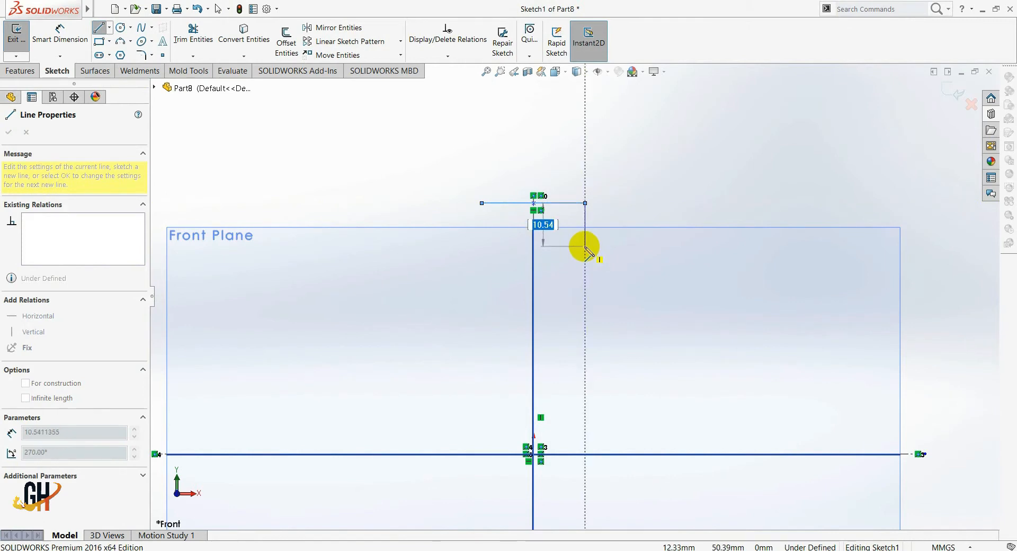
pyautogui.click(584, 244)
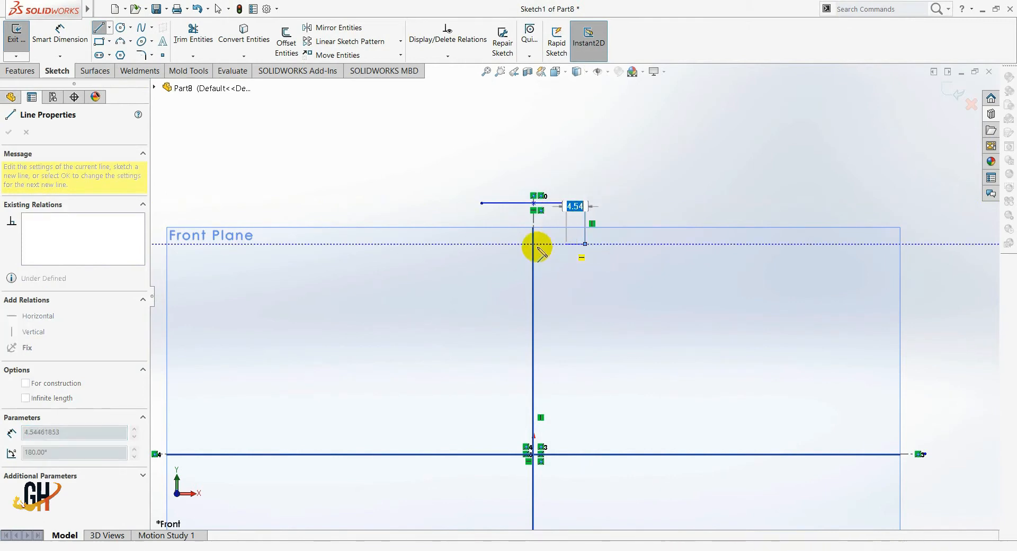
pyautogui.click(482, 244)
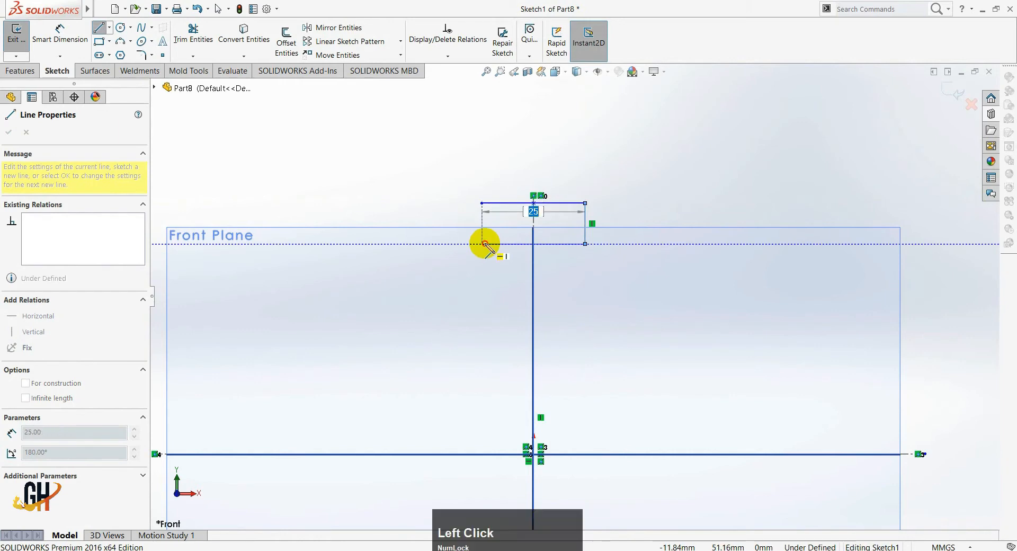
pyautogui.click(481, 203)
pyautogui.press('Escape')
# - Check the rim diameters in the wheel drawing and dimension the rectangle's upper edge as 25 mm
pyautogui.hotkey('alt', 'Tab')
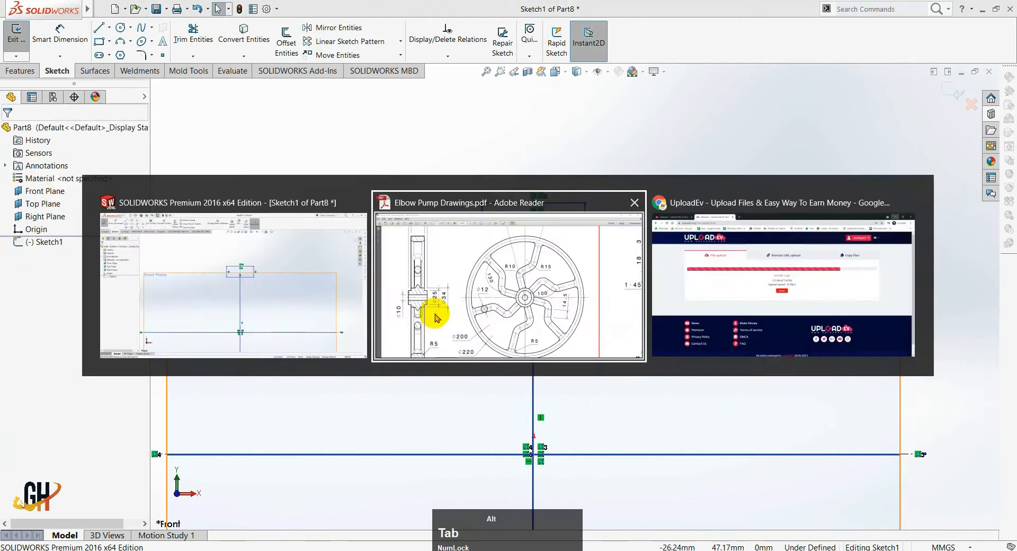
pyautogui.moveTo(404, 454); pyautogui.dragTo(438, 391)
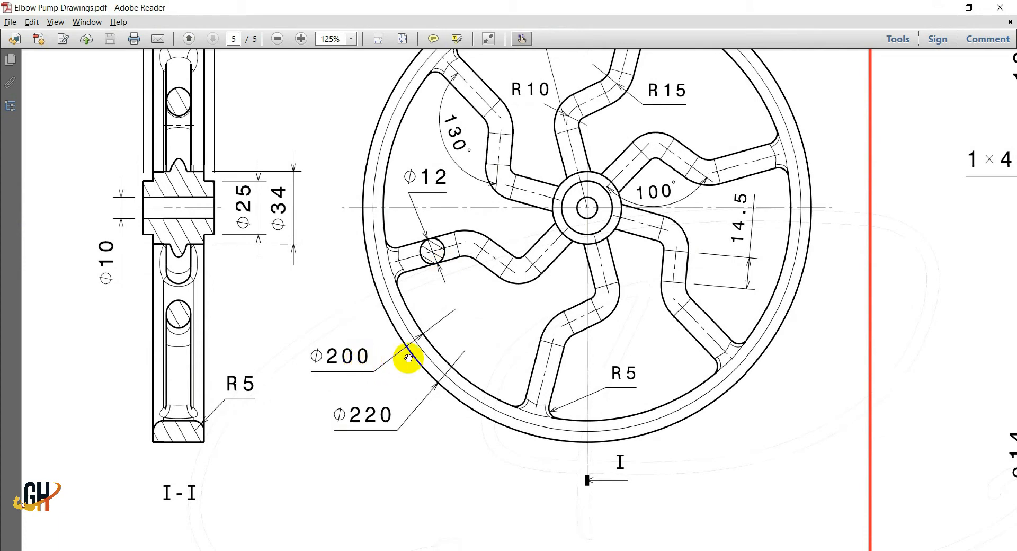
pyautogui.hotkey('alt', 'Tab')
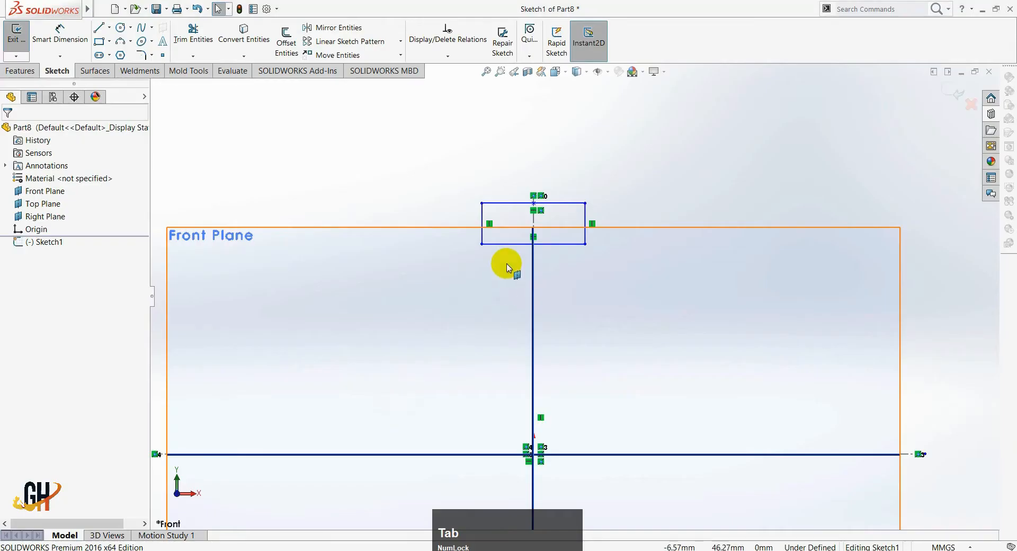
pyautogui.press('s')
pyautogui.click(644, 160)
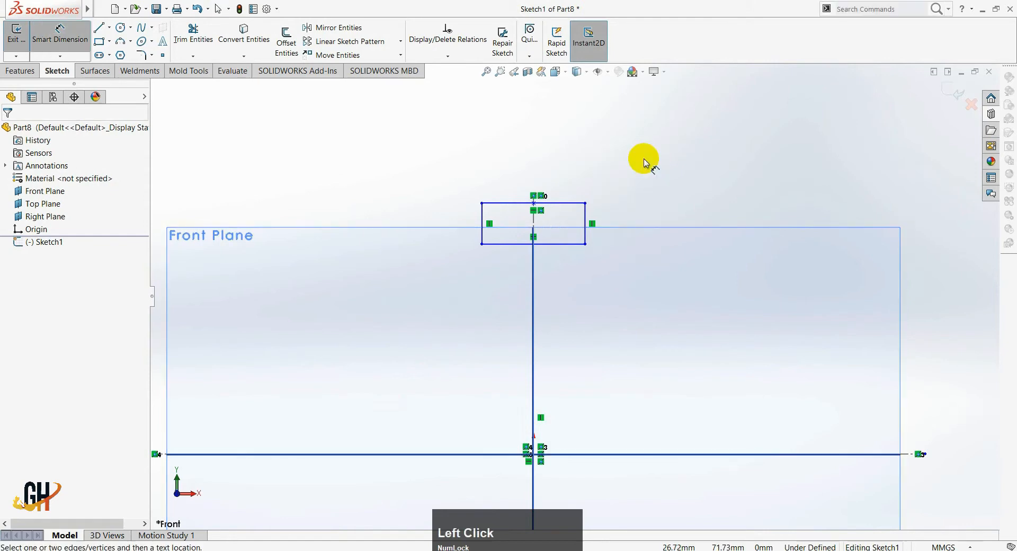
pyautogui.click(569, 204)
pyautogui.click(536, 154)
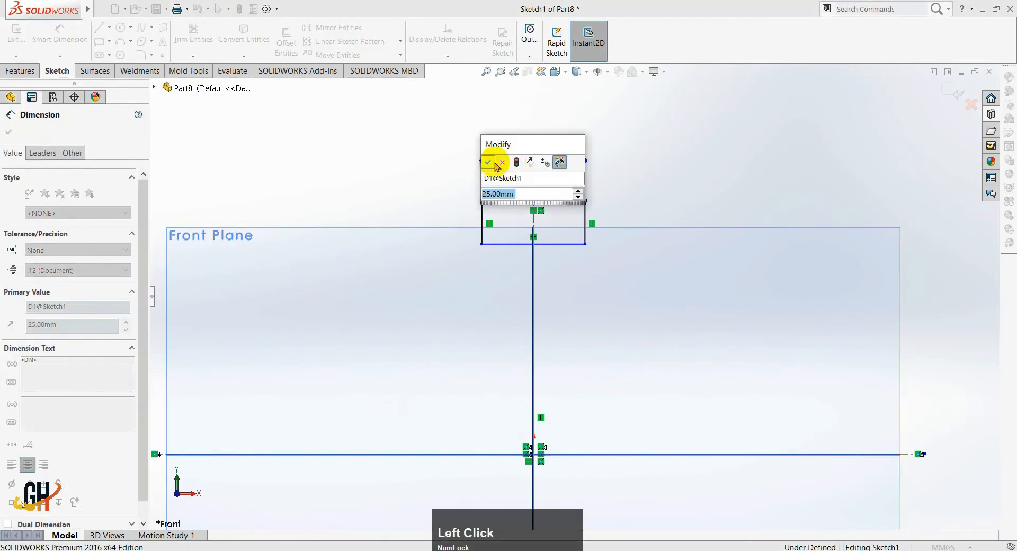
pyautogui.click(496, 162)
# - Dimension the rectangle's vertical side and set its height to 20 mm
pyautogui.click(585, 231)
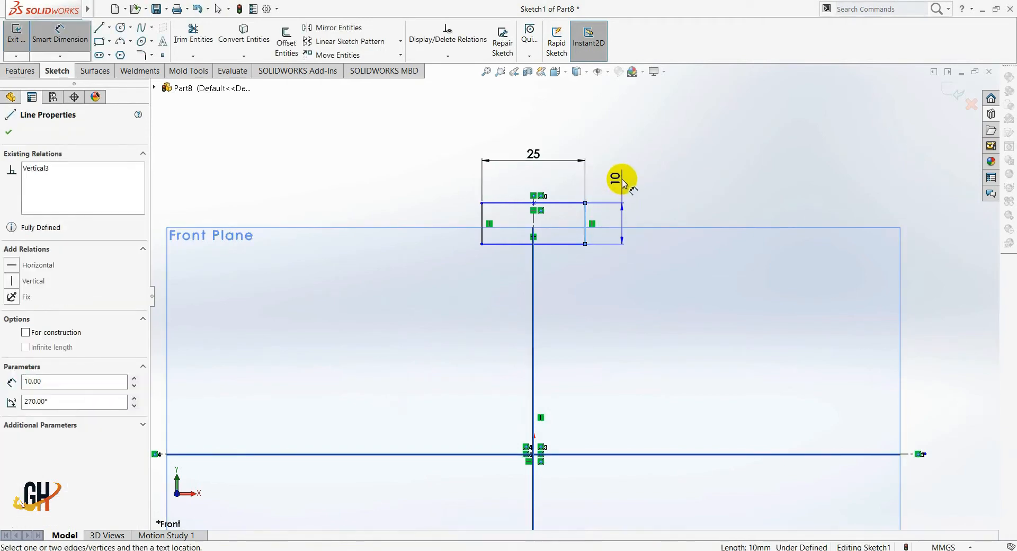
pyautogui.click(620, 177)
pyautogui.write('20')
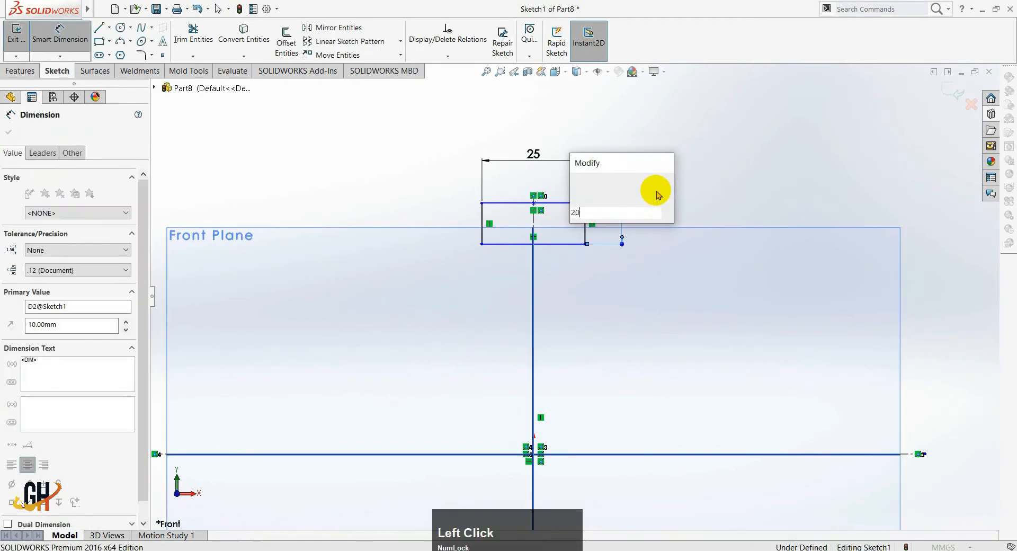
pyautogui.press('Return')
pyautogui.click(706, 188)
# - Recheck the rim diameters in the wheel drawing and set the rectangle's height to 10 mm
pyautogui.hotkey('alt', 'Tab')
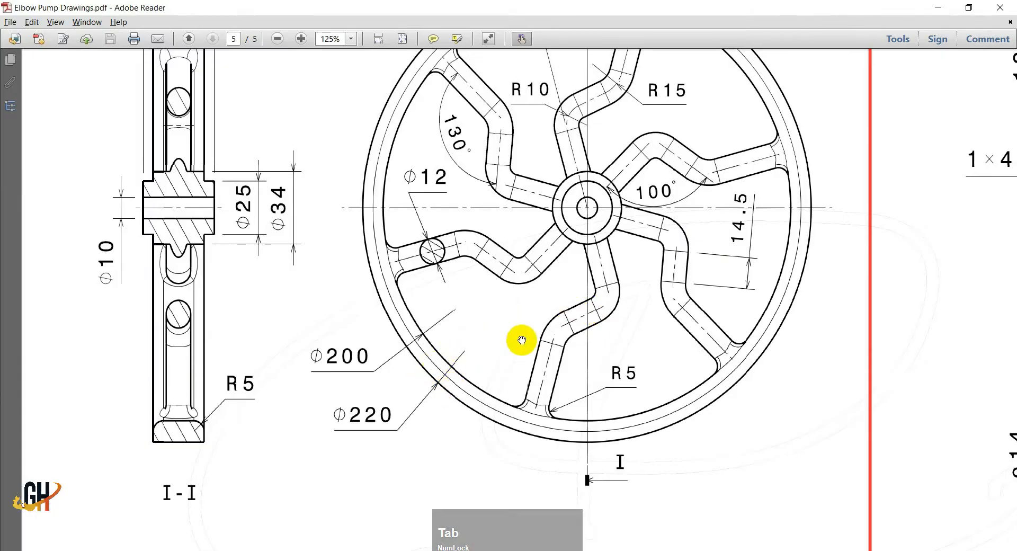
pyautogui.moveTo(522, 341)
pyautogui.mouseDown()
pyautogui.moveTo(494, 450)
pyautogui.moveTo(511, 345)
pyautogui.mouseUp()
pyautogui.hotkey('alt', 'Tab')
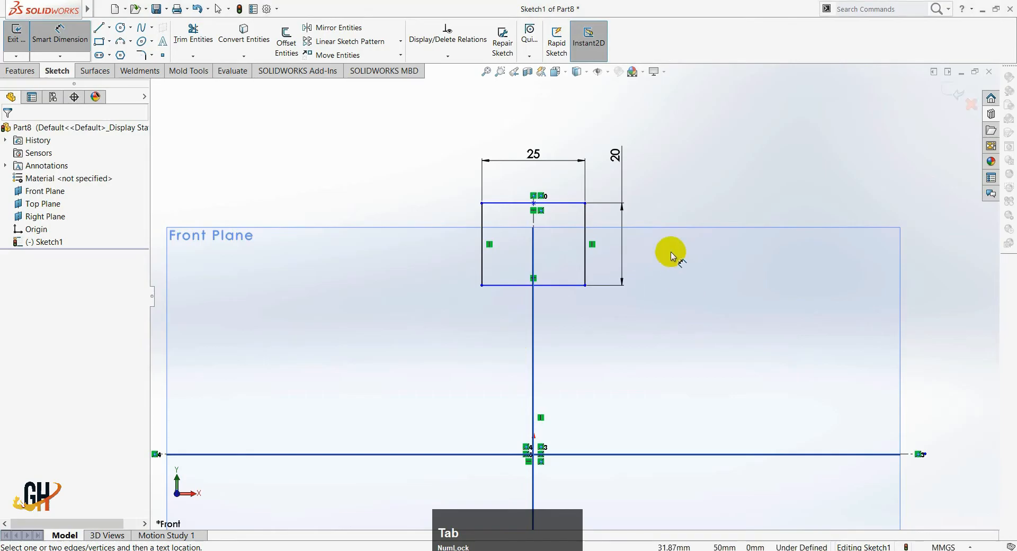
pyautogui.click(617, 153)
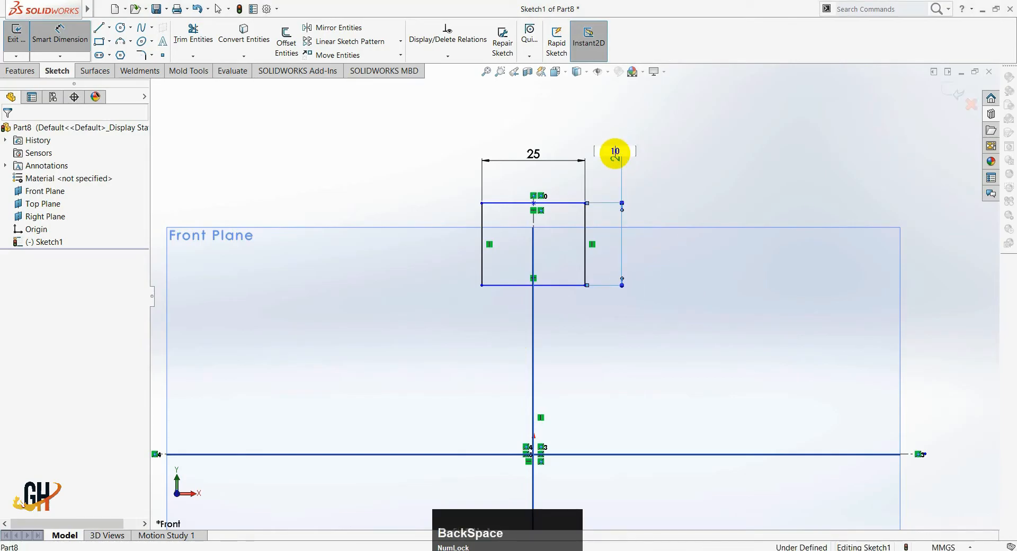
pyautogui.write('10')
pyautogui.click(713, 169)
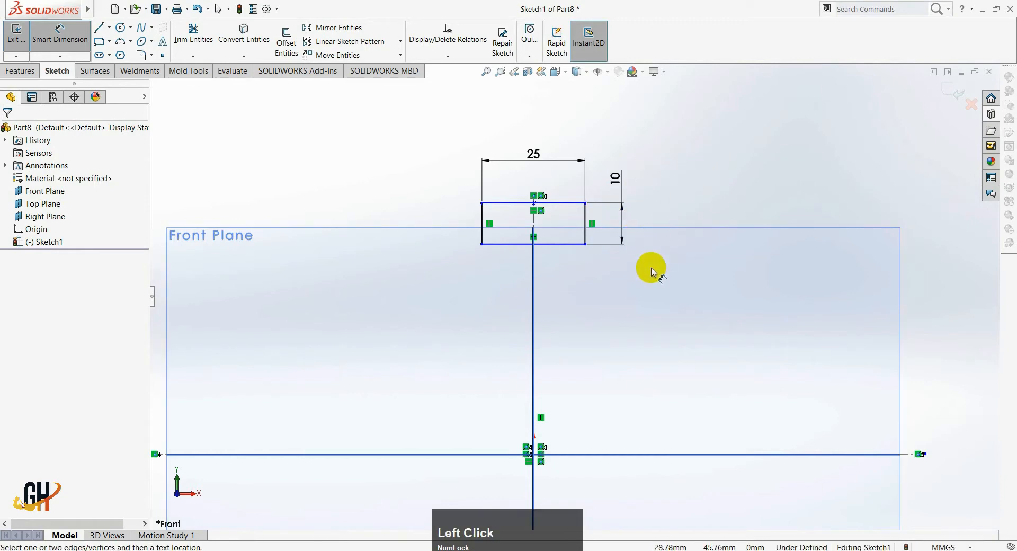
# - Dimension the distance from the rectangle's upper edge to the horizontal centreline as 110 mm
pyautogui.moveTo(637, 327)
pyautogui.keyDown('ctrl'); pyautogui.mouseDown(button='middle')
pyautogui.moveTo(677, 229)
pyautogui.moveTo(643, 248)
pyautogui.mouseUp(button='middle'); pyautogui.keyUp('ctrl')
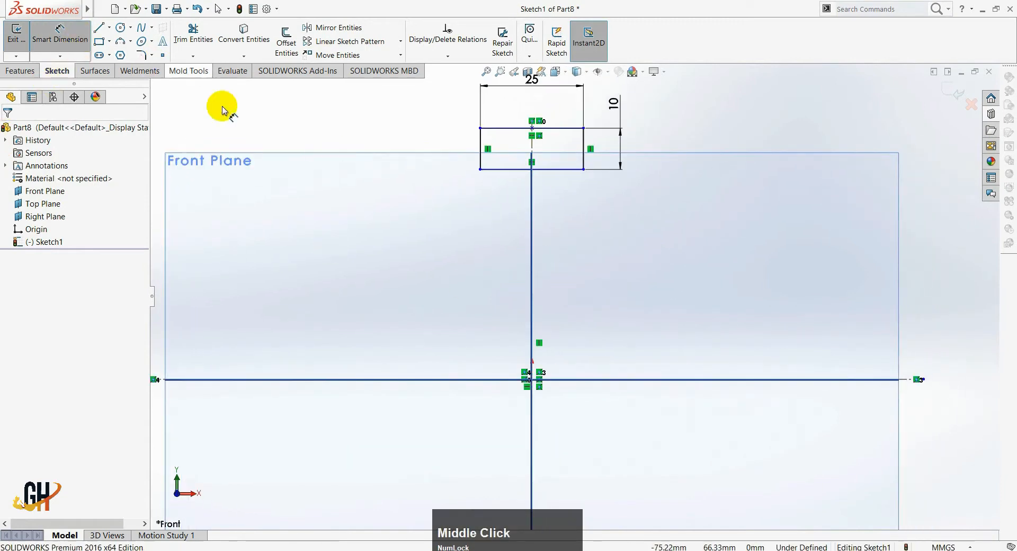
pyautogui.click(563, 128)
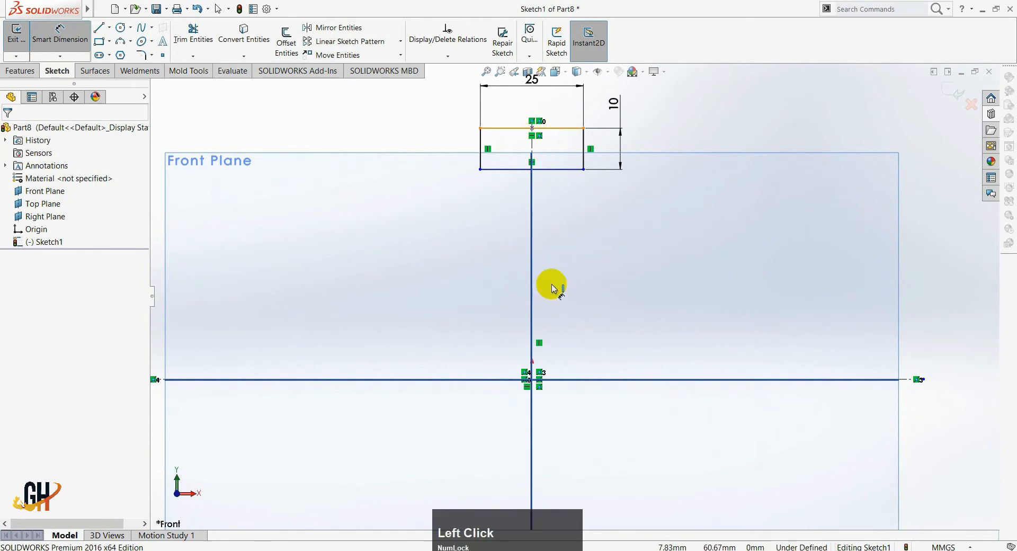
pyautogui.click(616, 382)
pyautogui.click(651, 289)
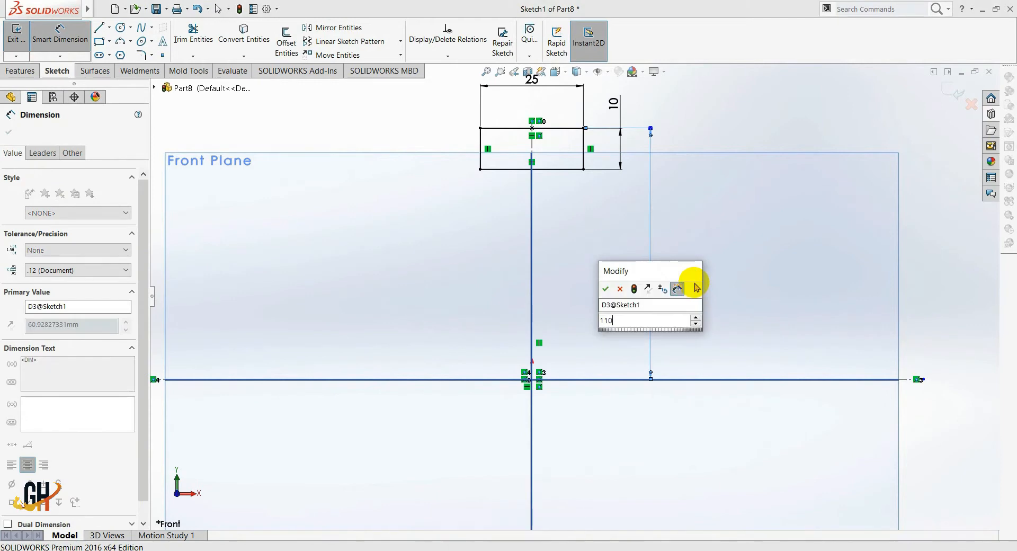
pyautogui.click(693, 284)
pyautogui.click(708, 148)
# - Exit the sketch and revolve the rectangular profile 360 degrees about the horizontal centreline to form the wheel rim
pyautogui.scroll(5, 697, 275)
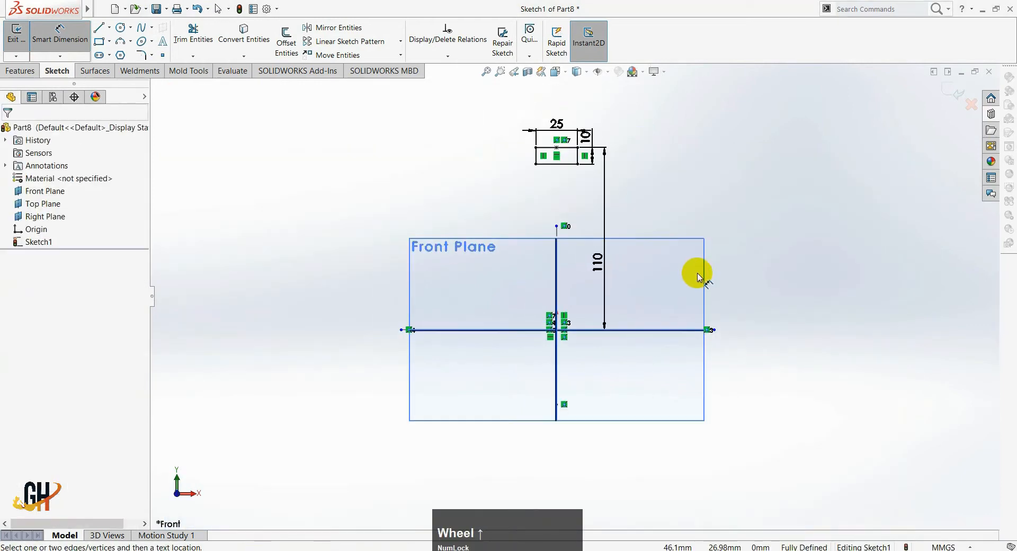
pyautogui.scroll(-5, 588, 256)
pyautogui.scroll(2, 596, 275)
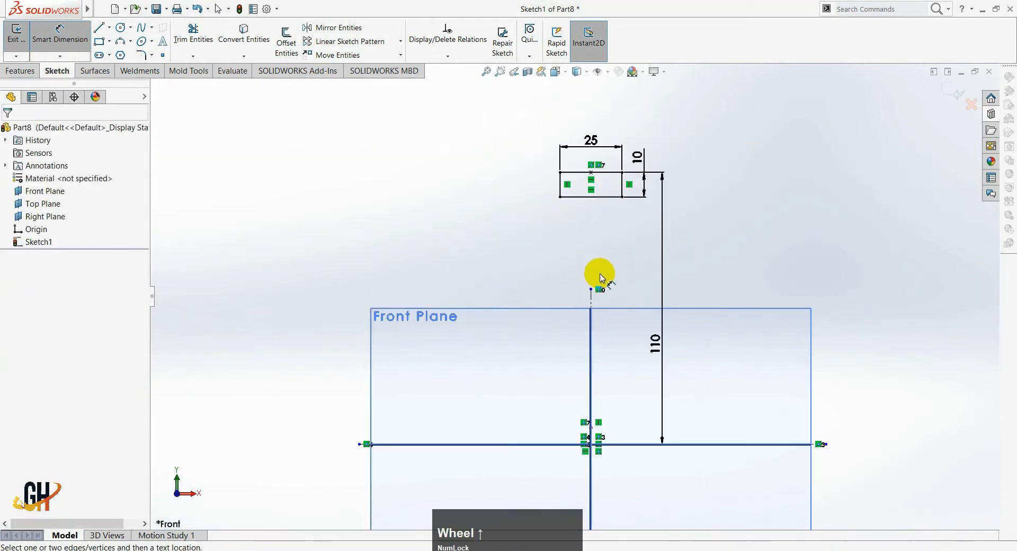
pyautogui.keyDown('ctrl'); pyautogui.moveTo(597, 275); pyautogui.dragTo(620, 197, button='middle'); pyautogui.keyUp('ctrl')
pyautogui.moveTo(615, 240)
pyautogui.mouseDown(button='middle')
pyautogui.moveTo(604, 274)
pyautogui.moveTo(615, 270)
pyautogui.mouseUp(button='middle')
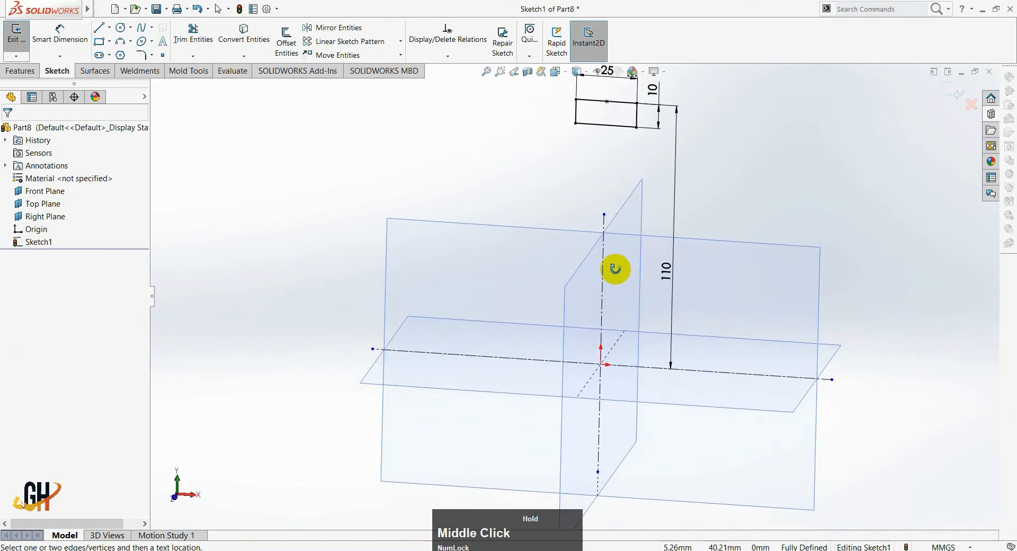
pyautogui.click(954, 93)
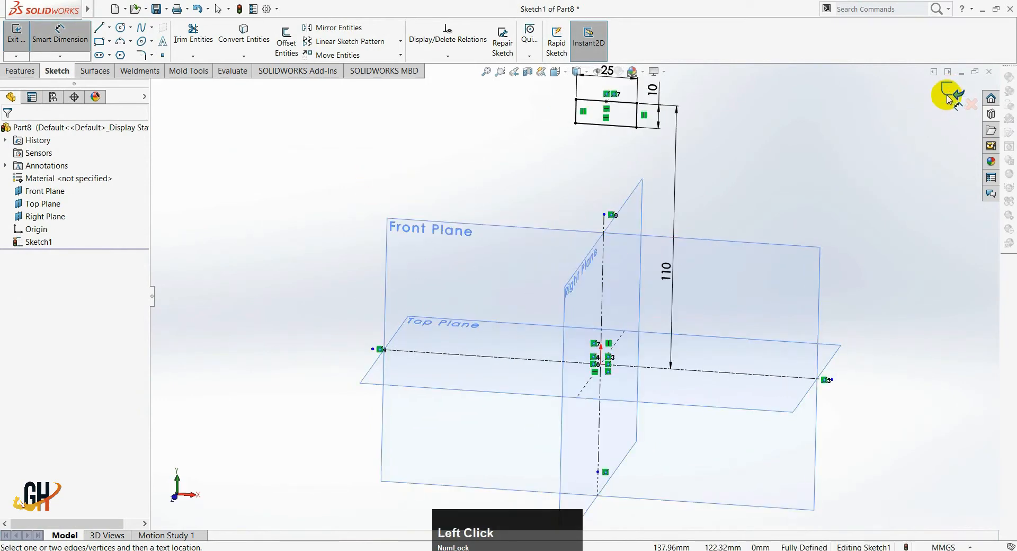
pyautogui.click(747, 192)
pyautogui.click(941, 235)
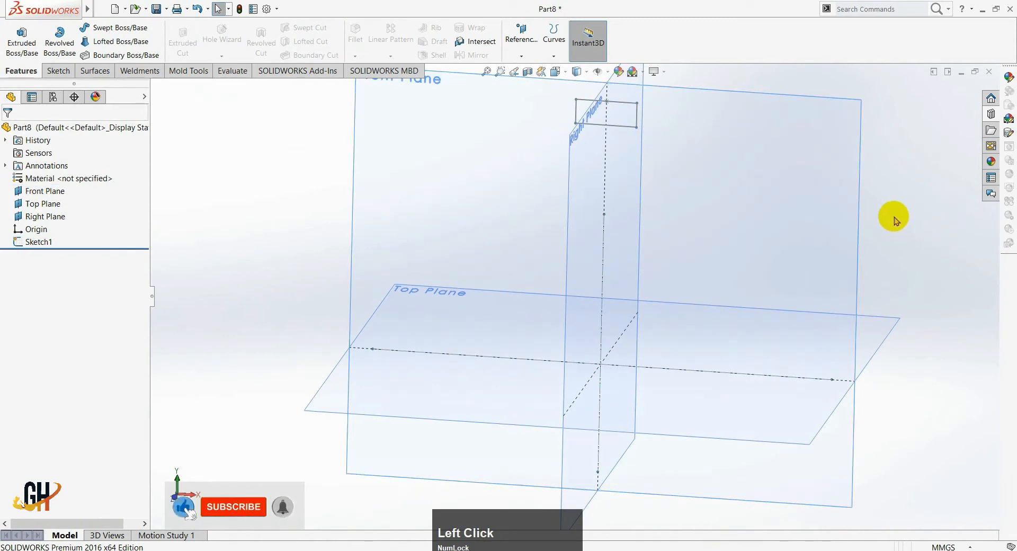
pyautogui.click(59, 42)
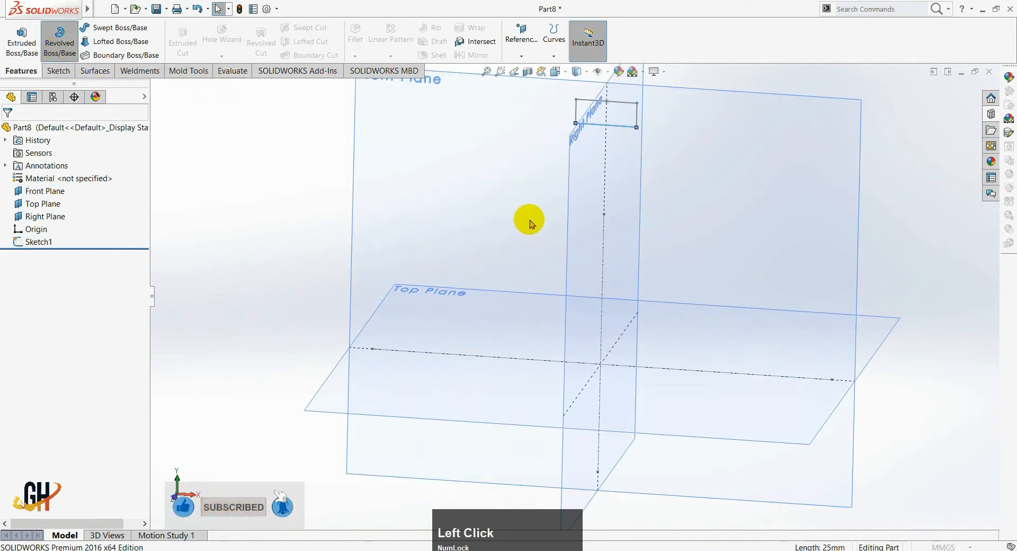
pyautogui.click(698, 371)
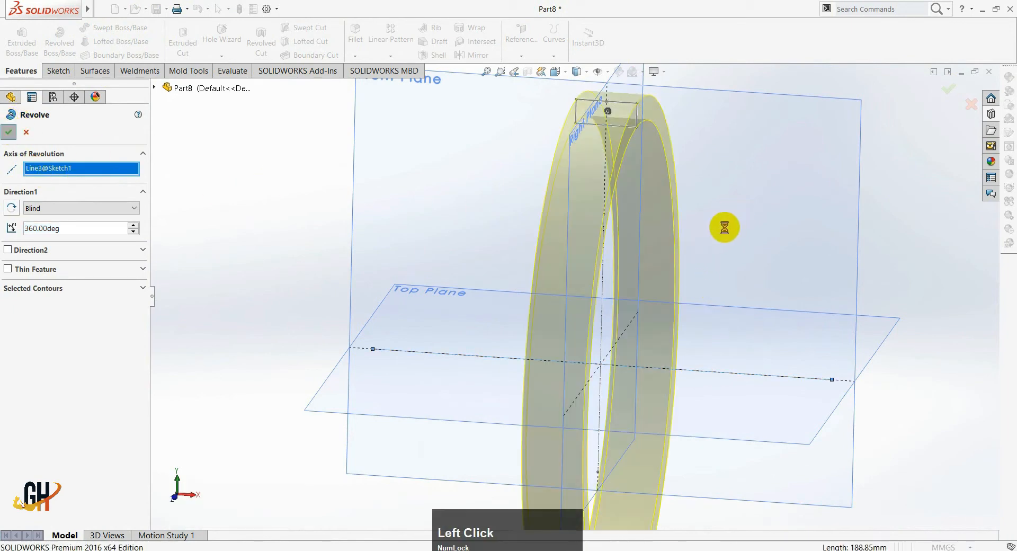
# - Confirm the 360-degree revolve of the wheel rim and show the part in isometric view
pyautogui.press('Return')
pyautogui.scroll(-2, 710, 159)
pyautogui.scroll(5, 704, 141)
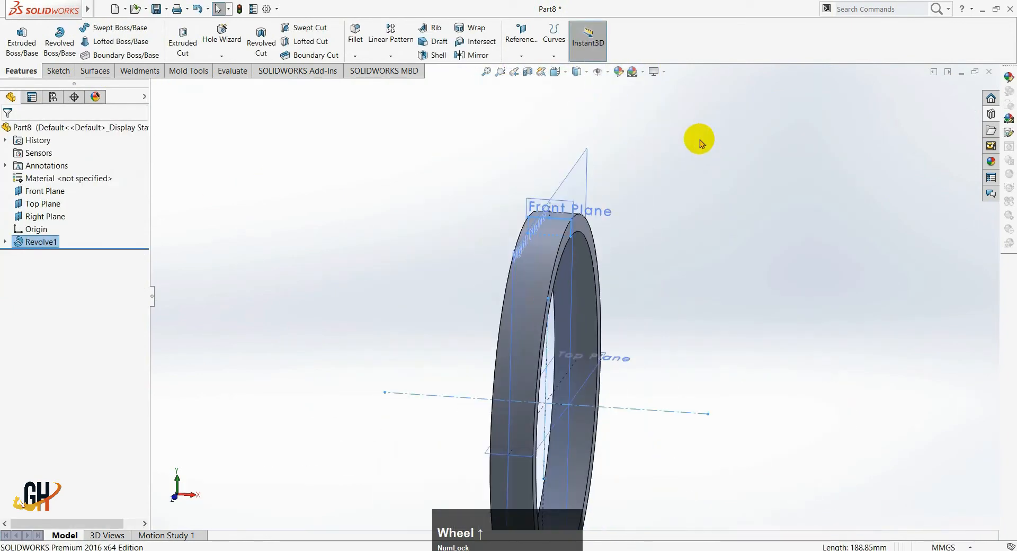
pyautogui.hotkey('ctrl', '7')
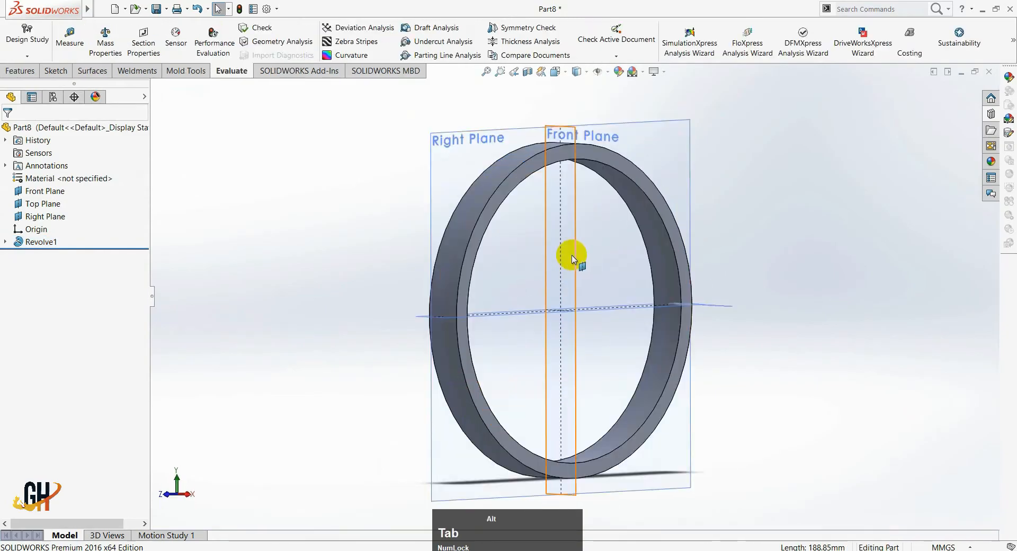
# - Check the hub diameters in the Adobe Reader wheel drawing and start an extruded boss sketch on the Right Plane in SOLIDWORKS
pyautogui.hotkey('alt', 'Tab')
pyautogui.moveTo(279, 208)
pyautogui.mouseDown()
pyautogui.moveTo(293, 236)
pyautogui.moveTo(285, 244)
pyautogui.mouseUp()
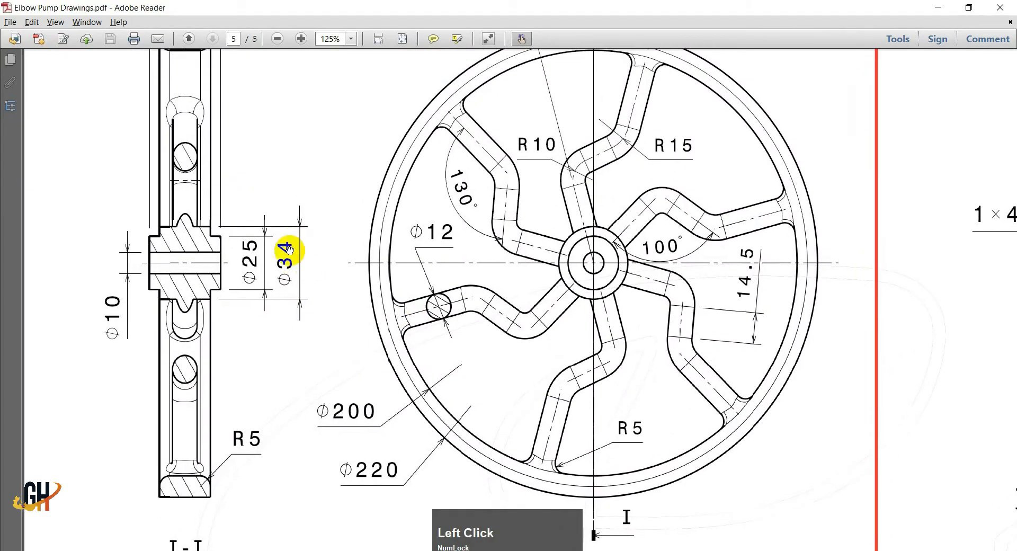
pyautogui.hotkey('alt', 'Tab')
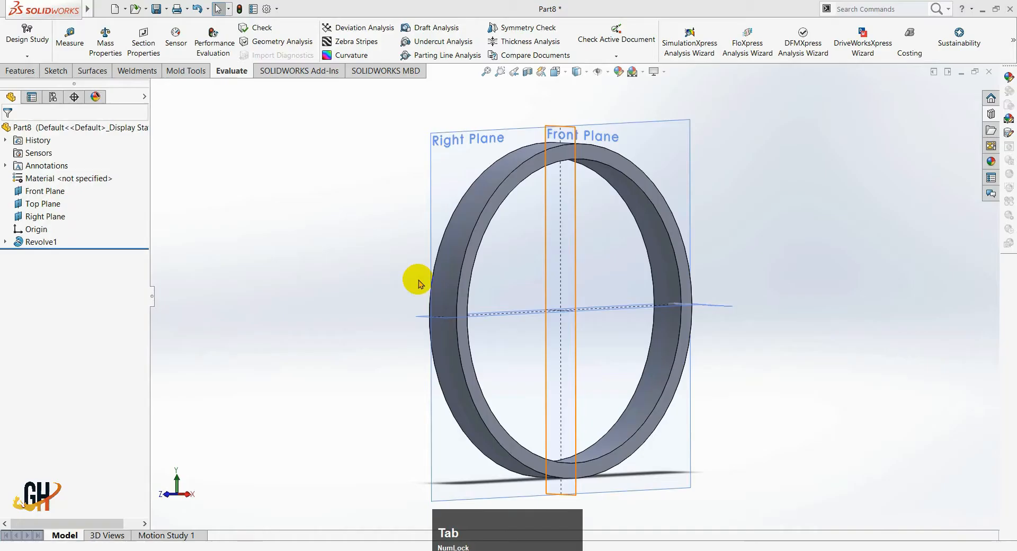
pyautogui.scroll(1, 379, 257)
pyautogui.scroll(-2, 381, 257)
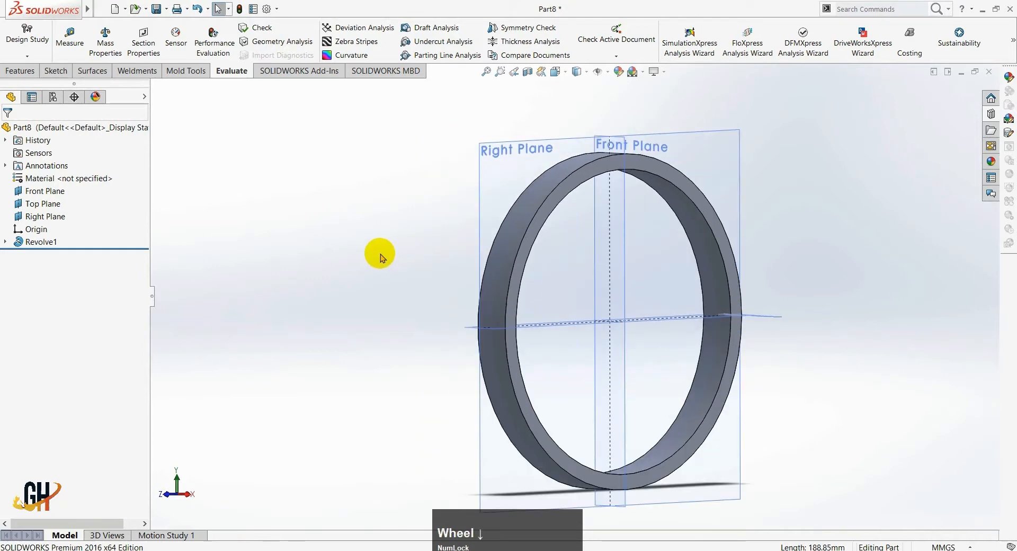
pyautogui.click(23, 74)
pyautogui.click(22, 39)
pyautogui.click(538, 138)
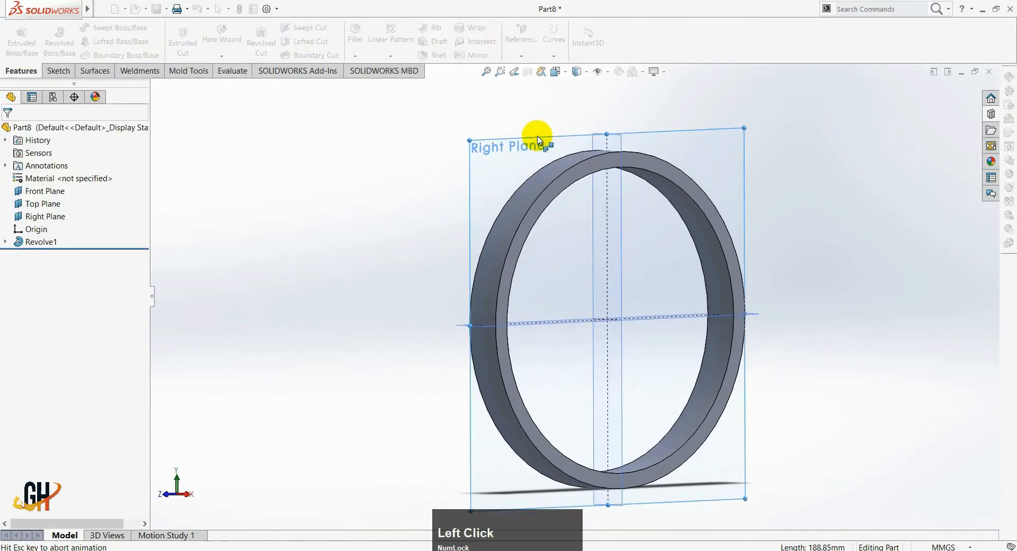
pyautogui.scroll(-3, 597, 302)
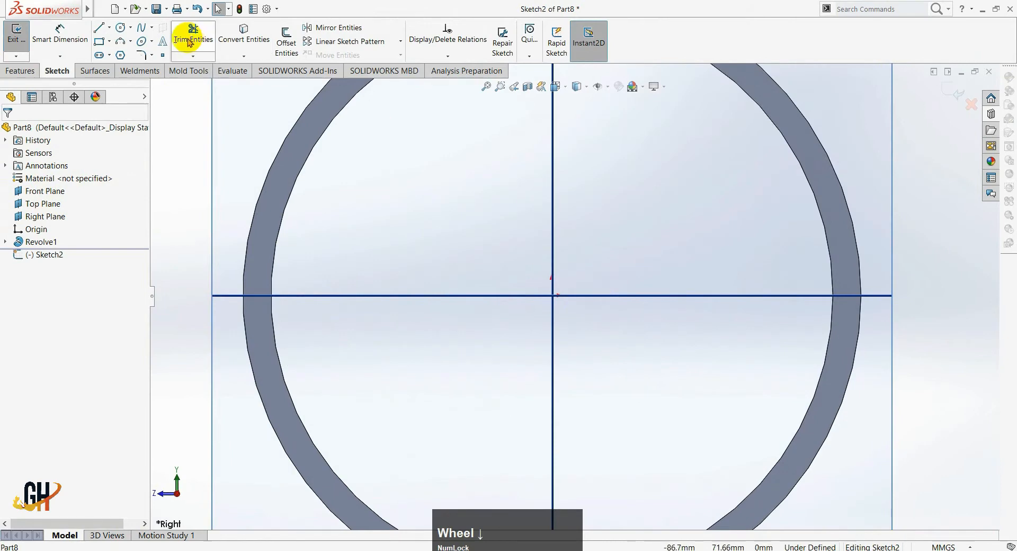
# - Draw a circle centred on the origin with a diameter of 28.75 mm
pyautogui.click(120, 28)
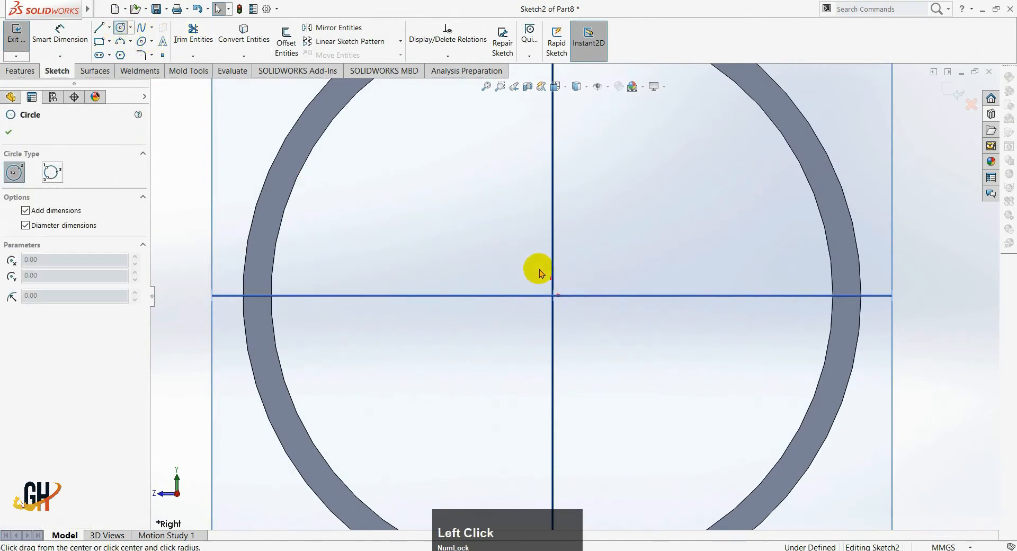
pyautogui.click(553, 295)
pyautogui.click(585, 318)
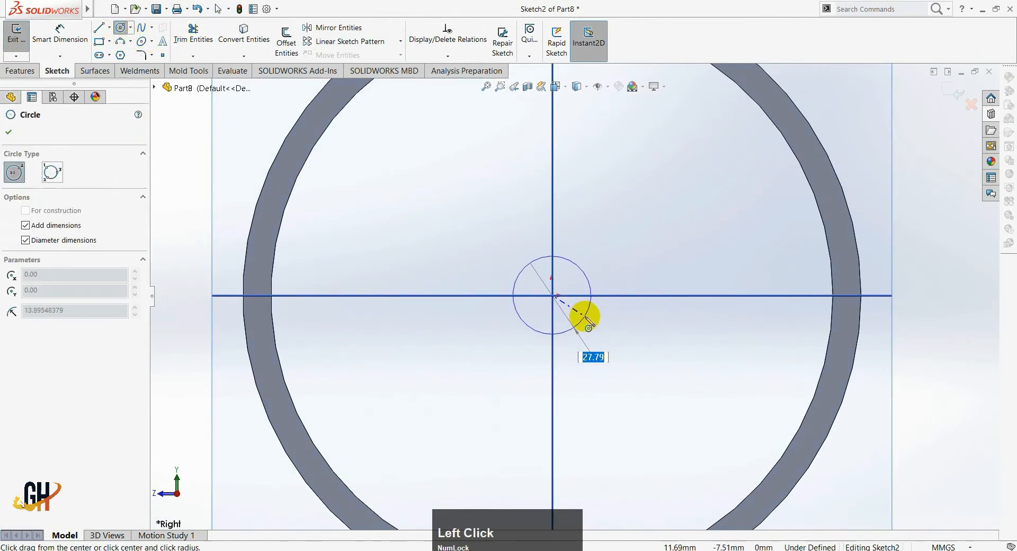
pyautogui.write('38.75')
pyautogui.press('Return')
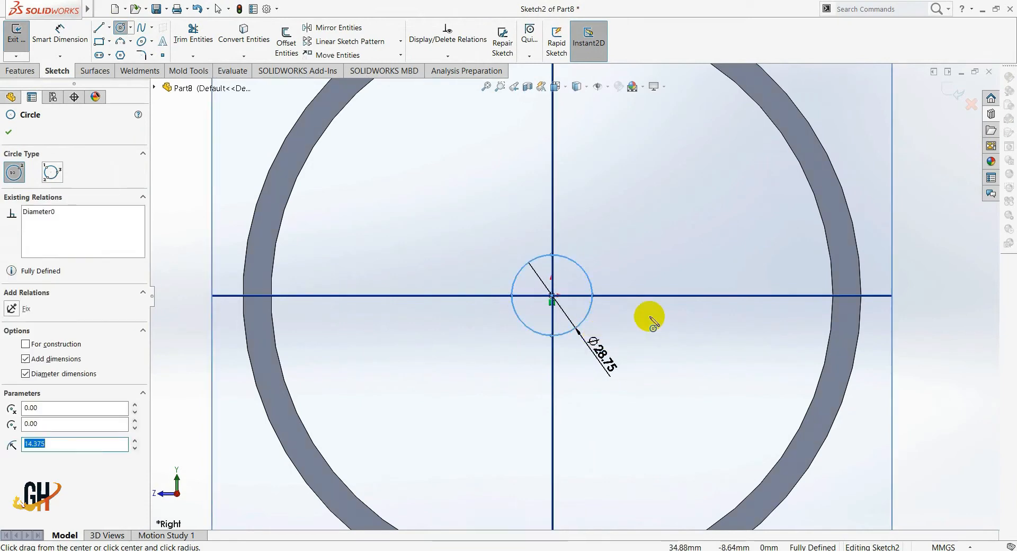
pyautogui.press('Escape')
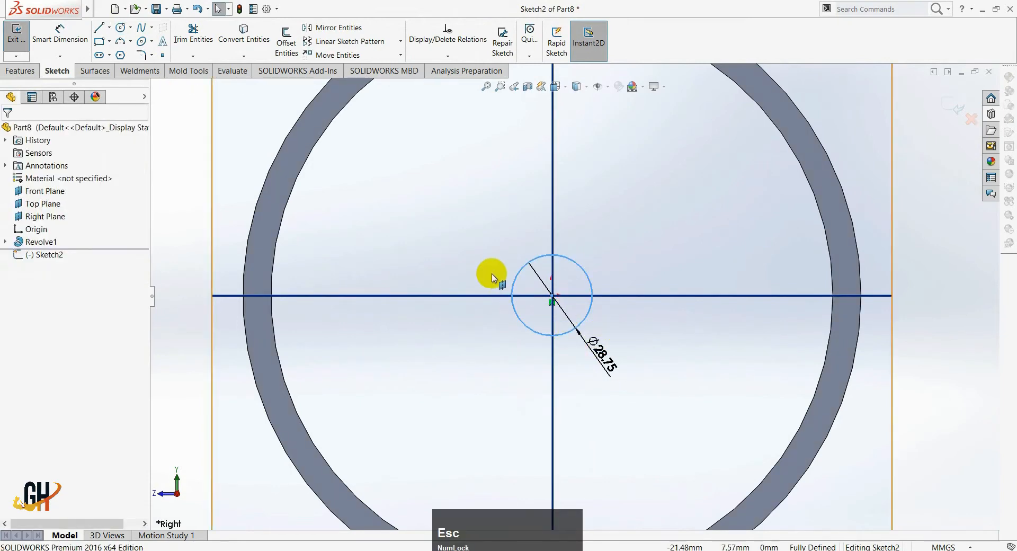
# - Set the hub circle's diameter to 34 mm
pyautogui.doubleClick(607, 357)
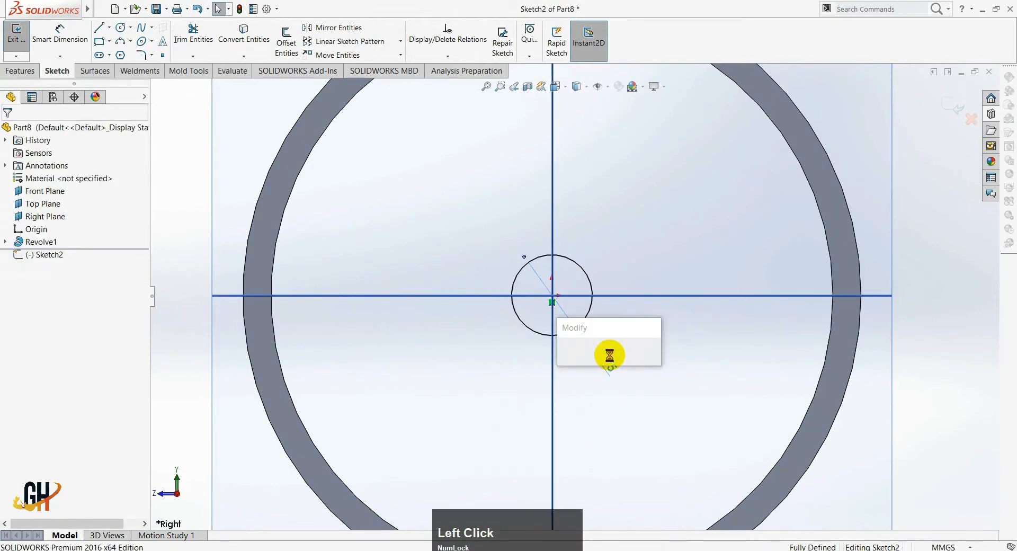
pyautogui.write('30')
pyautogui.press('Return')
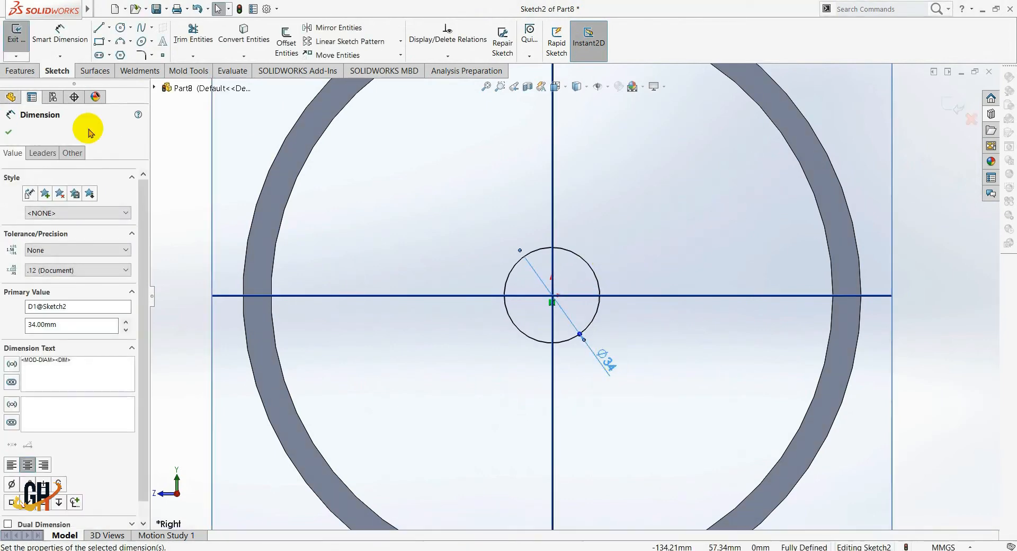
pyautogui.click(9, 131)
# - Draw two more circles centred on the origin with diameters of 25 mm and 10 mm
pyautogui.click(120, 28)
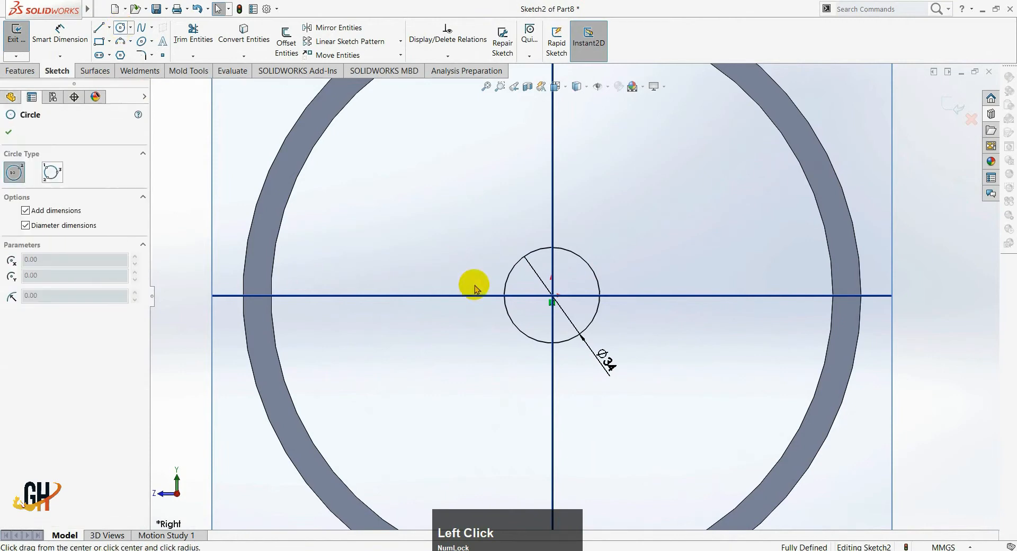
pyautogui.moveTo(552, 296); pyautogui.dragTo(627, 347)
pyautogui.write('25')
pyautogui.press('Return')
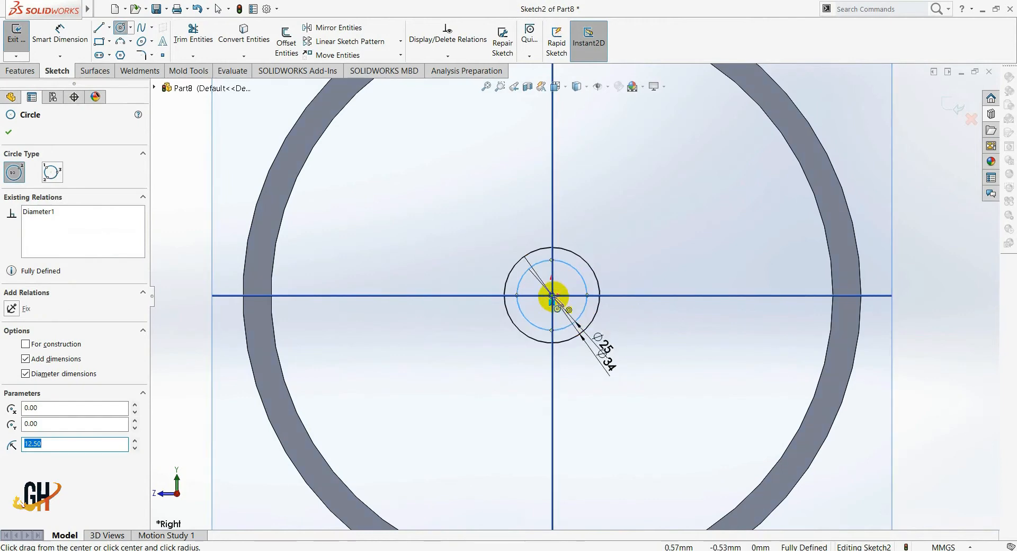
pyautogui.moveTo(554, 296); pyautogui.dragTo(681, 376)
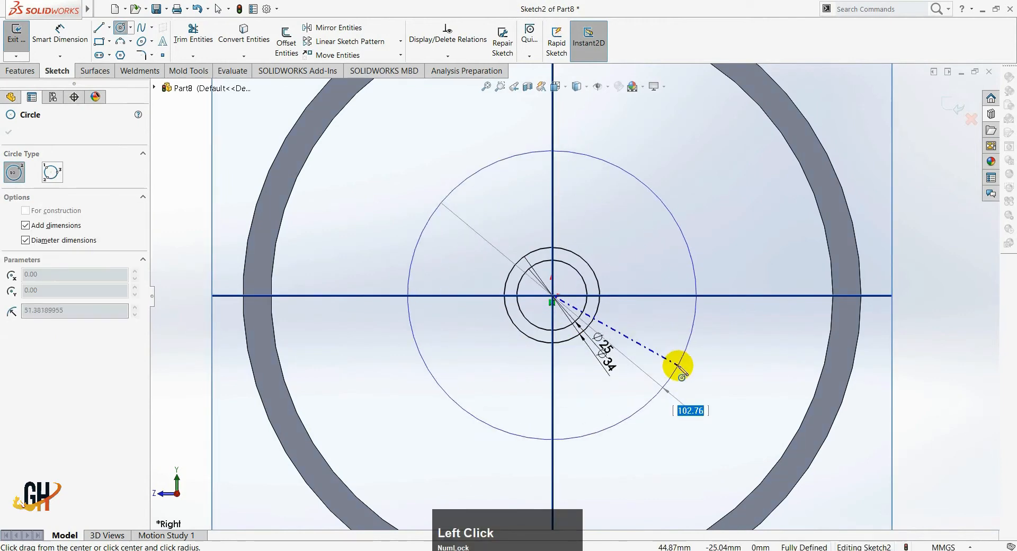
pyautogui.write('10')
pyautogui.press('Return')
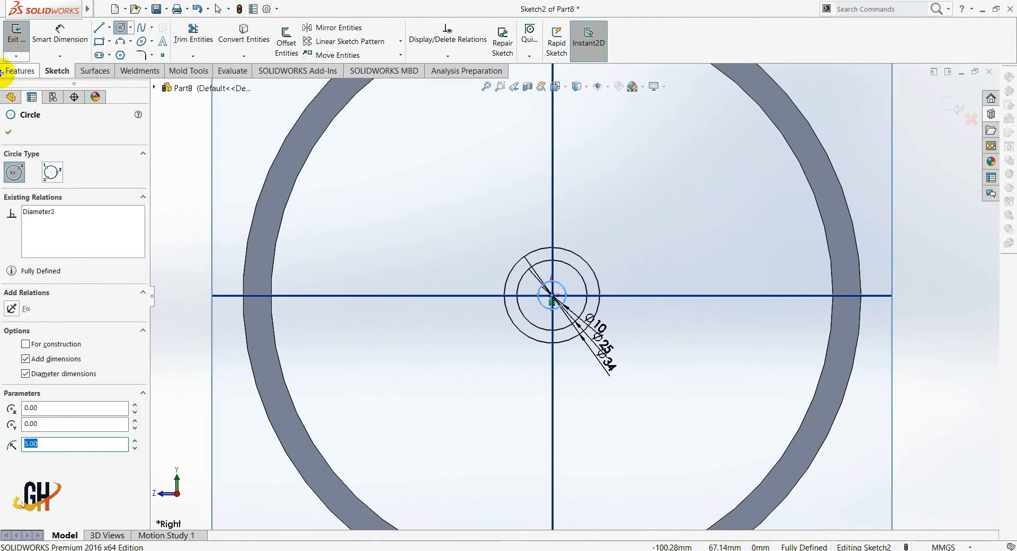
pyautogui.click(8, 131)
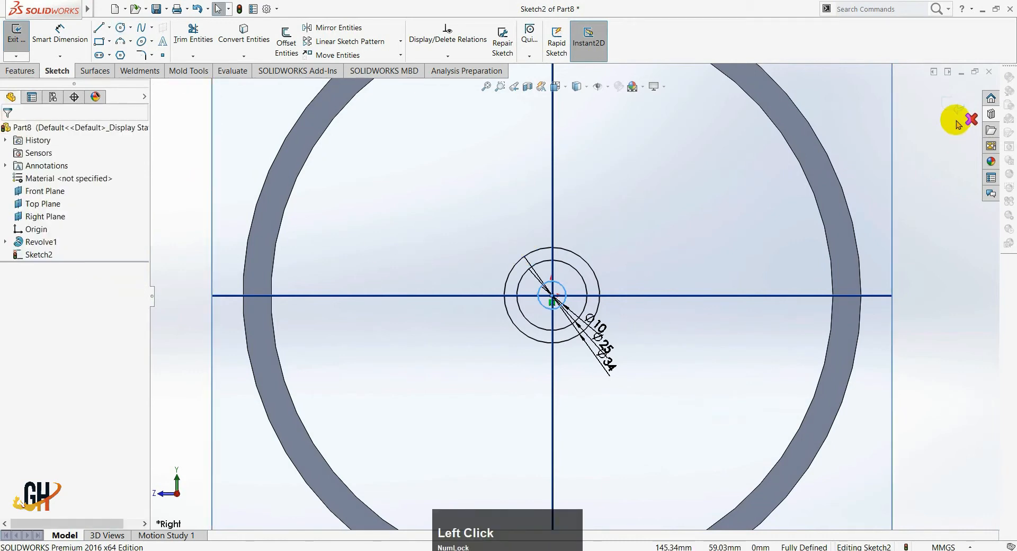
# - Exit the sketch and select the two ring regions between the 10 mm and 34 mm circles as extrusion contours
pyautogui.click(950, 103)
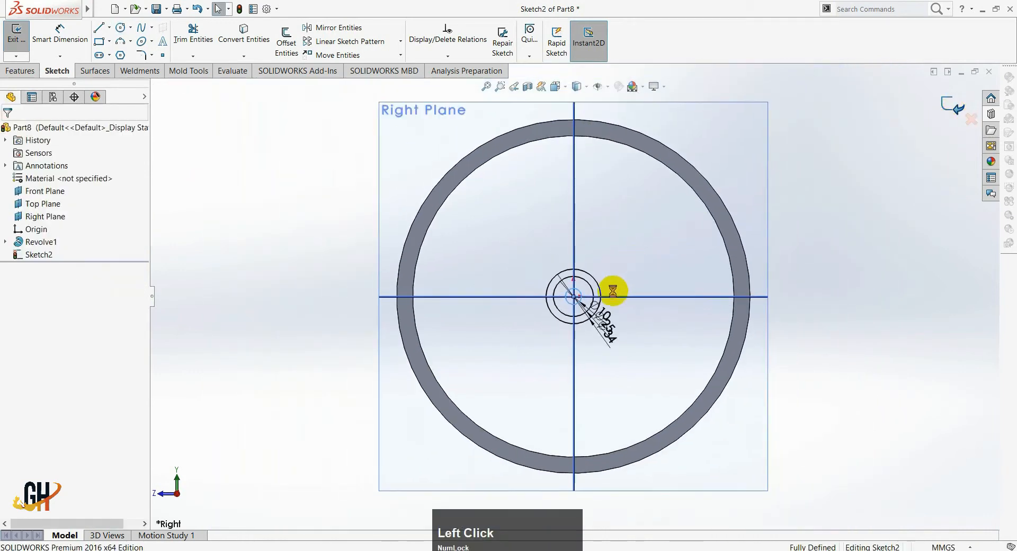
pyautogui.scroll(-3, 607, 292)
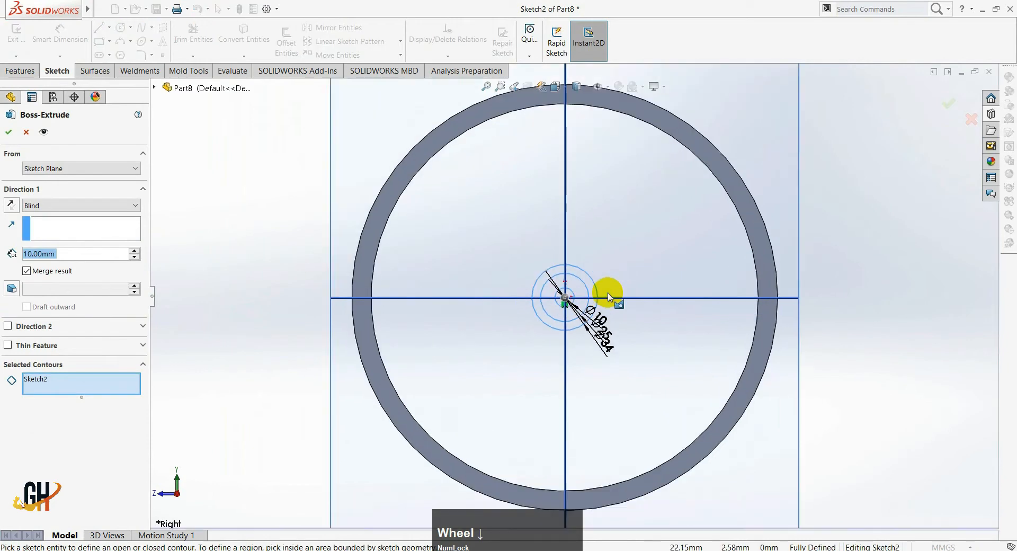
pyautogui.middleClick(609, 316)
pyautogui.moveTo(609, 316)
pyautogui.mouseDown(button='middle')
pyautogui.moveTo(652, 341)
pyautogui.moveTo(586, 302)
pyautogui.mouseUp(button='middle')
pyautogui.scroll(-3, 579, 250)
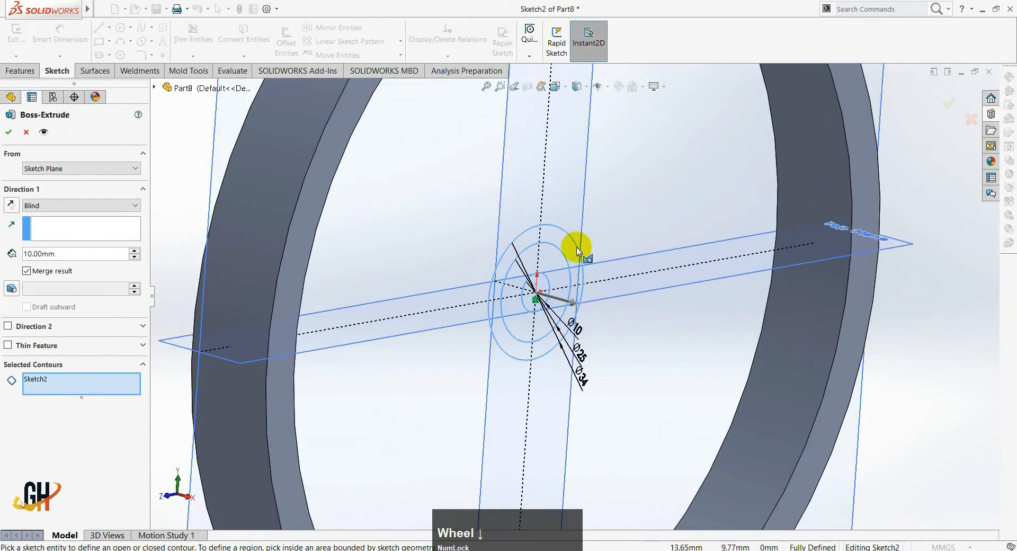
pyautogui.click(570, 246)
pyautogui.click(556, 259)
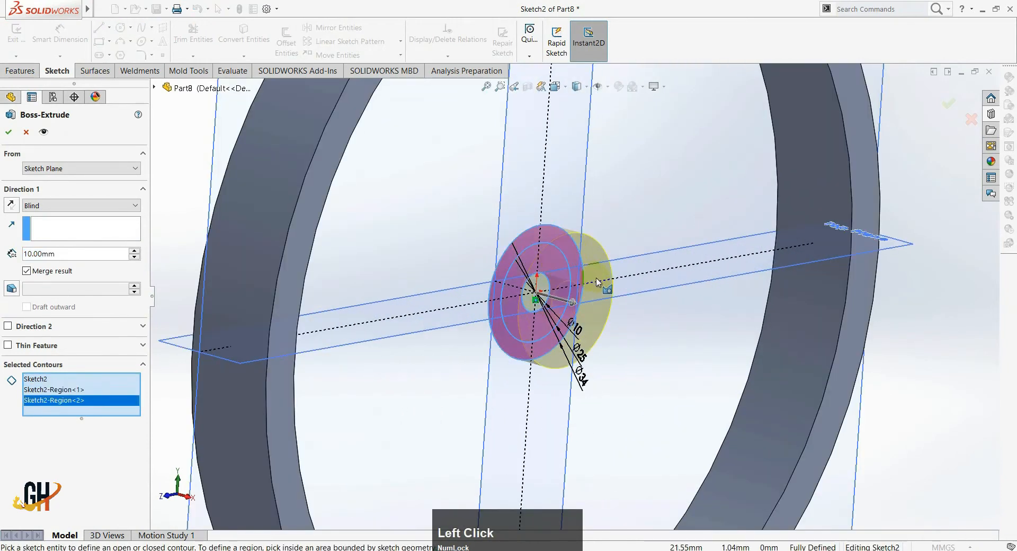
# - Set the hub extrusion to Mid Plane with a depth of 35 mm
pyautogui.scroll(3, 570, 278)
pyautogui.scroll(-3, 570, 279)
pyautogui.moveTo(523, 267); pyautogui.dragTo(572, 309, button='middle')
pyautogui.click(119, 168)
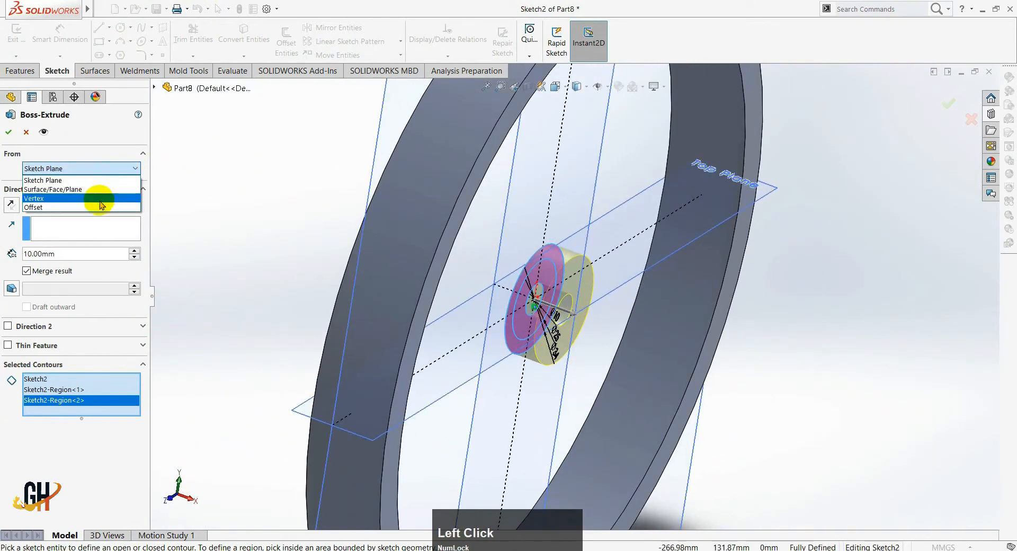
pyautogui.click(177, 199)
pyautogui.click(85, 204)
pyautogui.click(91, 268)
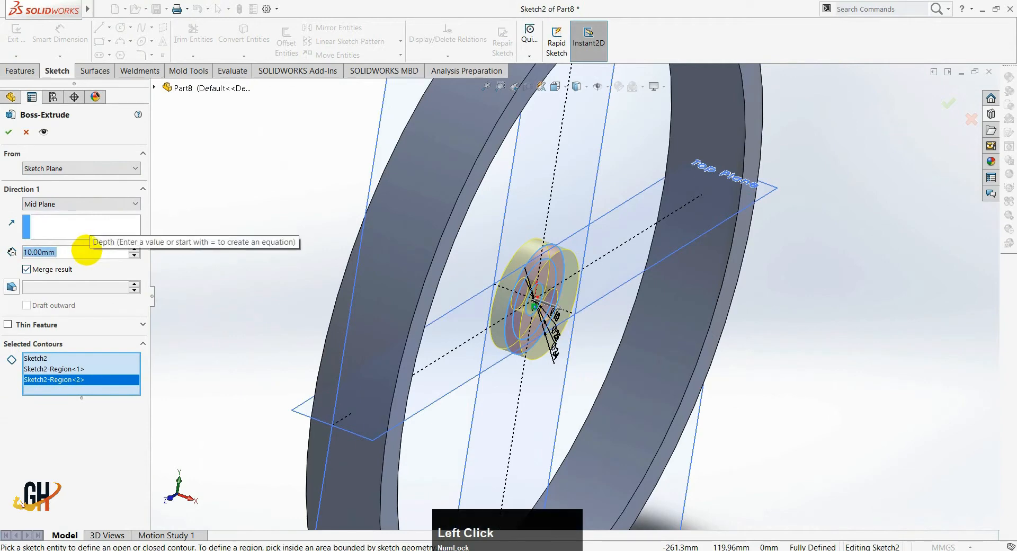
pyautogui.write('35')
pyautogui.press('Return')
pyautogui.scroll(8, 412, 247)
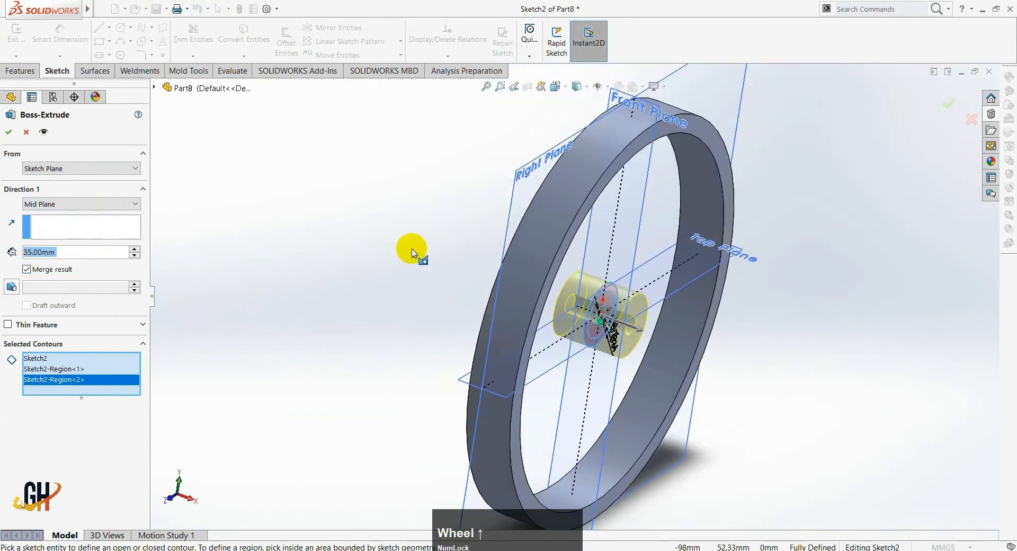
# - Check the hub's widths in the Adobe Reader wheel drawing and confirm the hub extrusion in SOLIDWORKS
pyautogui.hotkey('alt', 'Tab')
pyautogui.scroll(-1, 356, 267)
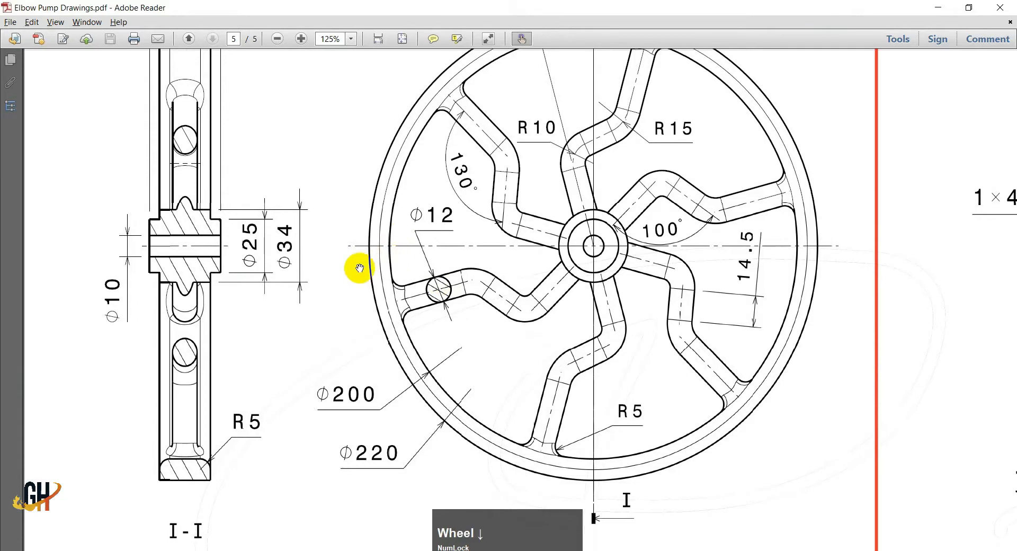
pyautogui.scroll(5, 254, 309)
pyautogui.scroll(2, 254, 311)
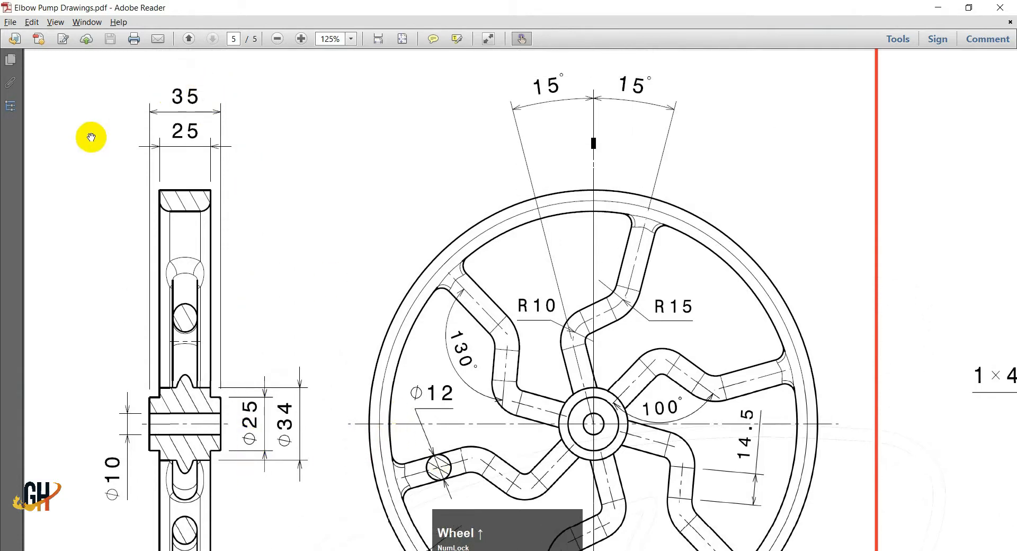
pyautogui.keyDown('ctrl'); pyautogui.scroll(-1, 161, 104); pyautogui.keyUp('ctrl')
pyautogui.moveTo(205, 182); pyautogui.dragTo(235, 244)
pyautogui.hotkey('alt', 'Tab')
pyautogui.moveTo(751, 243); pyautogui.dragTo(822, 218, button='middle')
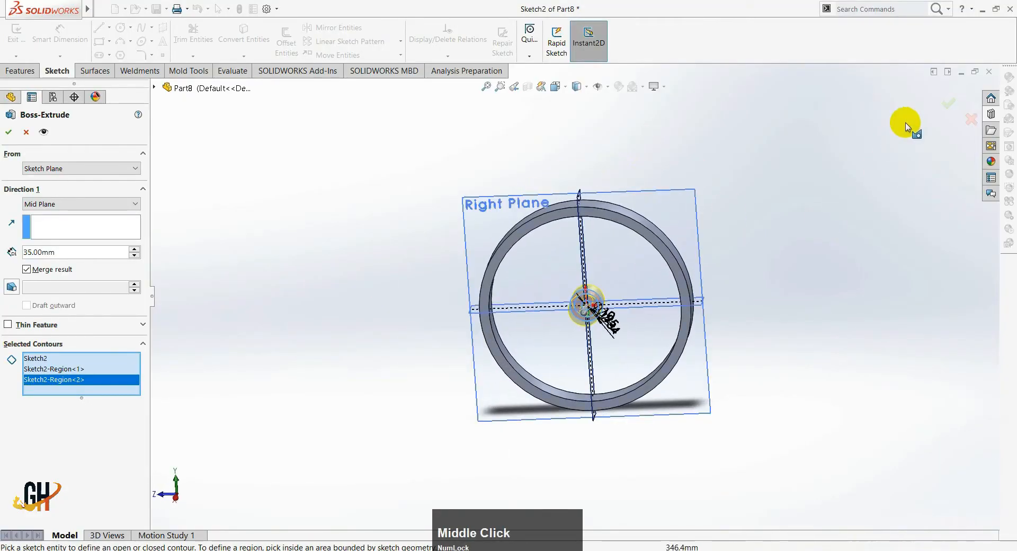
pyautogui.click(948, 104)
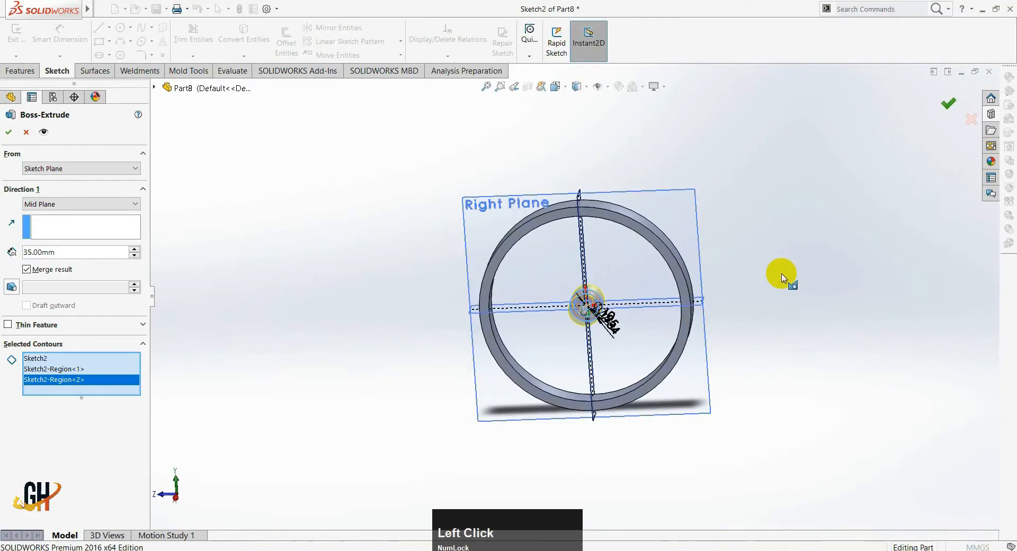
pyautogui.click(794, 265)
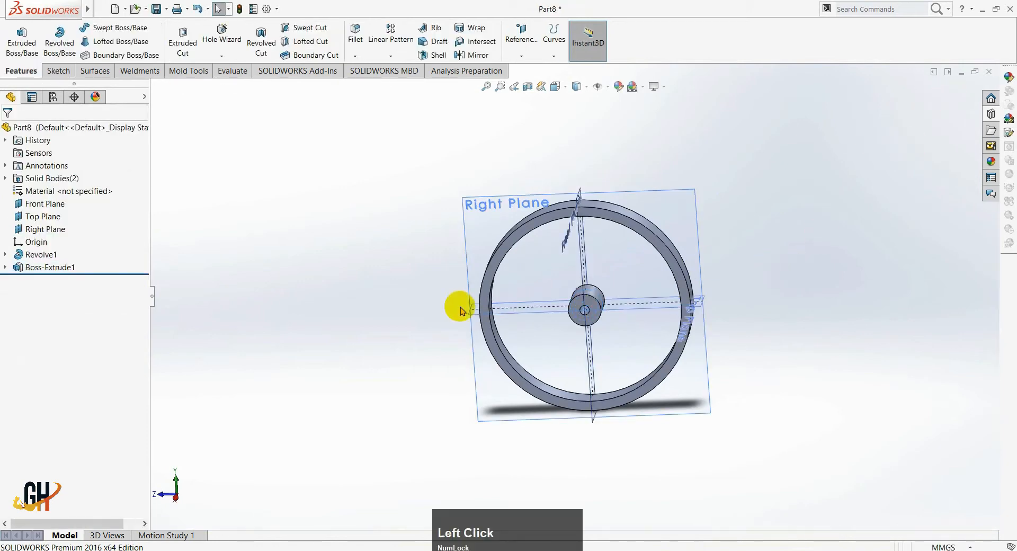
# - Examine the hub and spoke layout in the Adobe Reader wheel drawing and return to the SOLIDWORKS part
pyautogui.moveTo(307, 322)
pyautogui.mouseDown(button='middle')
pyautogui.moveTo(366, 286)
pyautogui.moveTo(352, 308)
pyautogui.mouseUp(button='middle')
pyautogui.hotkey('alt', 'Tab')
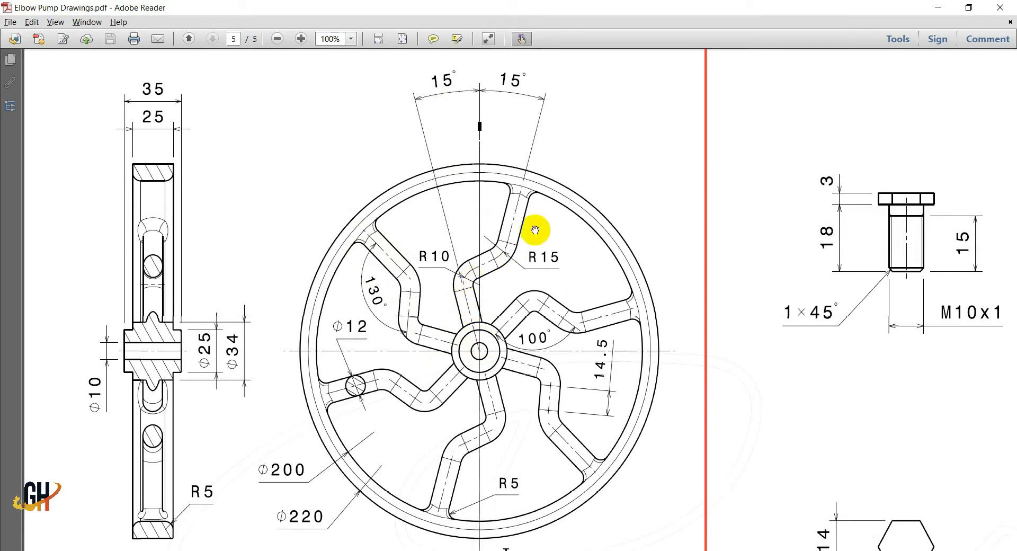
pyautogui.moveTo(504, 143); pyautogui.dragTo(503, 164)
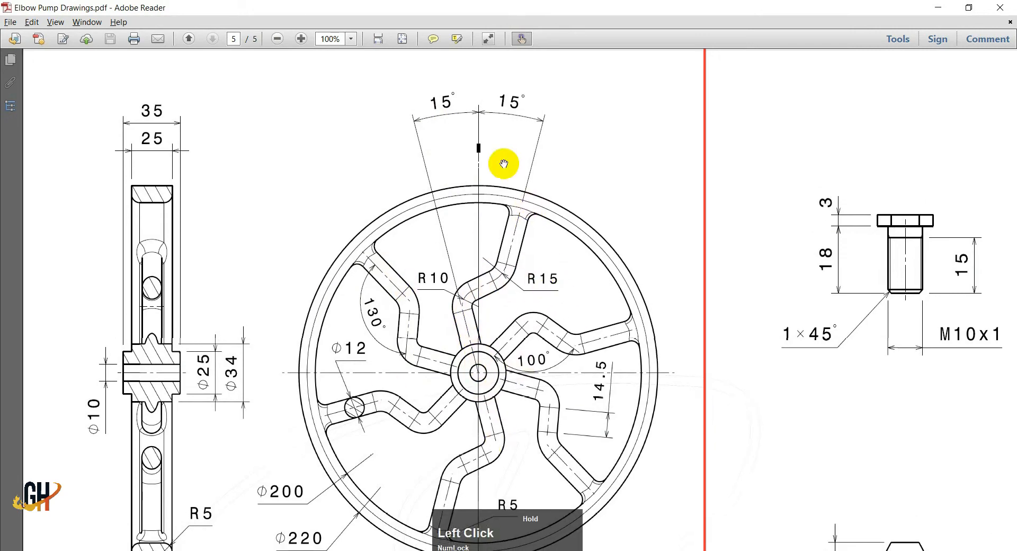
pyautogui.hotkey('alt', 'Tab')
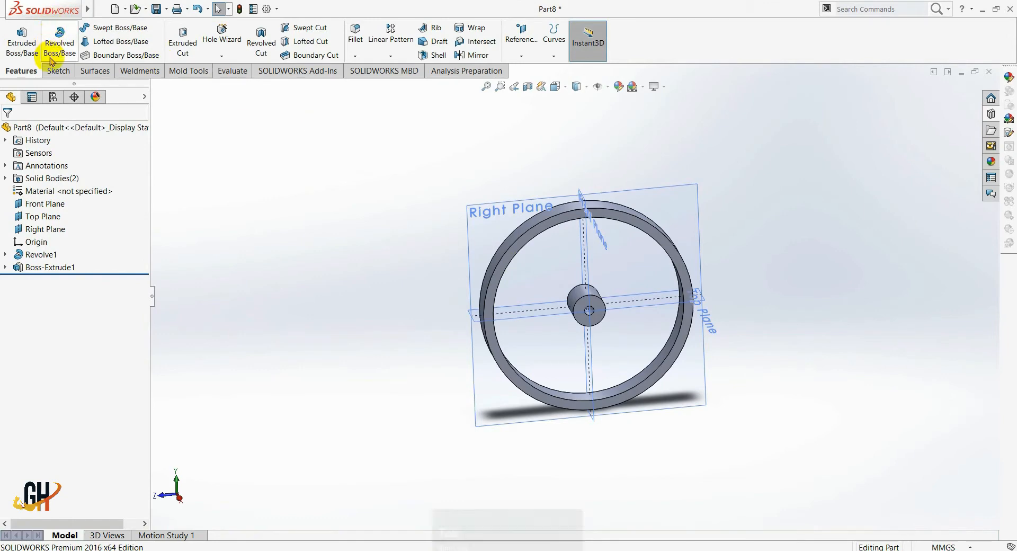
pyautogui.middleClick(749, 431)
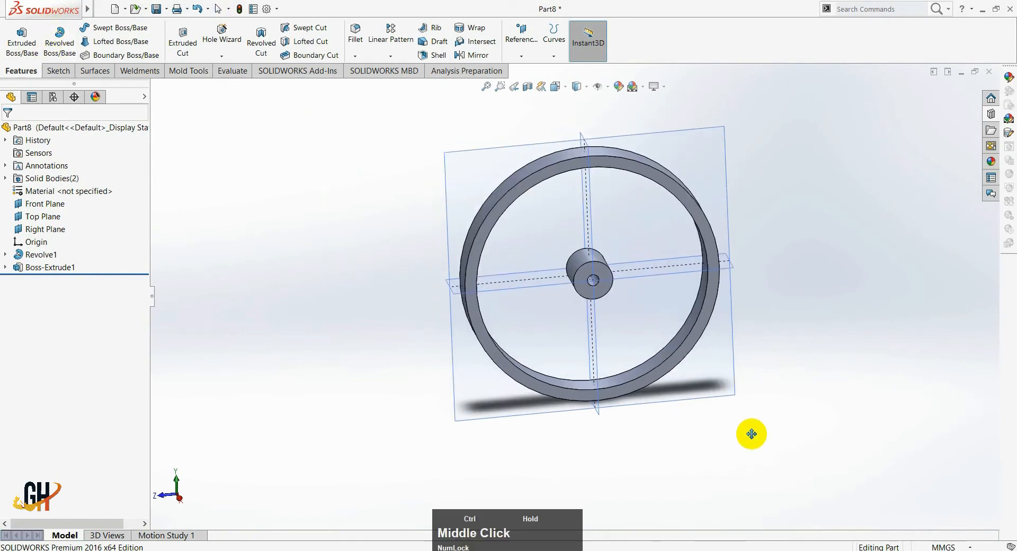
pyautogui.scroll(2, 641, 322)
pyautogui.scroll(-2, 636, 322)
pyautogui.scroll(-3, 556, 283)
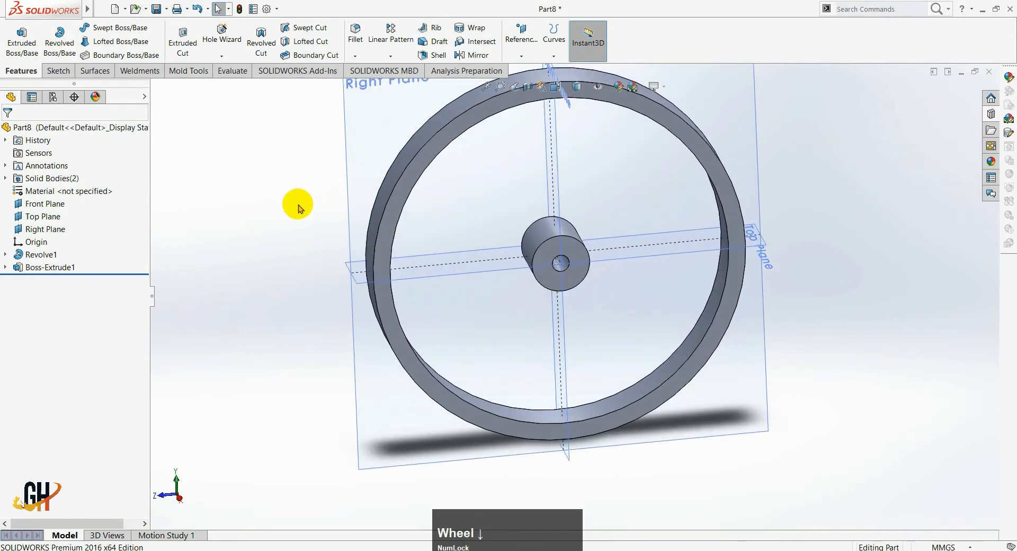
# - Start a new sketch on the Right Plane
pyautogui.click(348, 150)
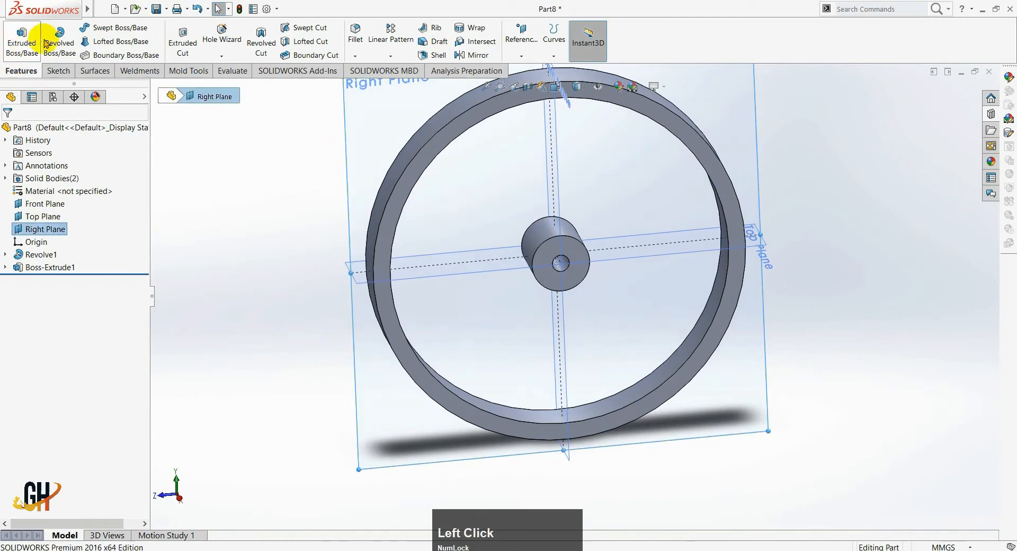
pyautogui.click(56, 71)
pyautogui.click(16, 32)
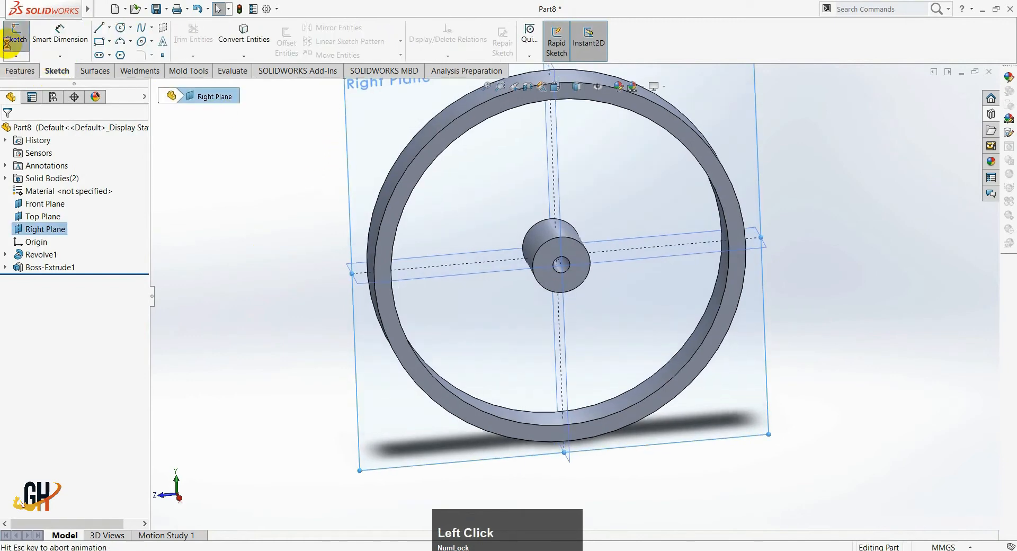
pyautogui.scroll(-2, 585, 234)
pyautogui.keyDown('ctrl'); pyautogui.moveTo(610, 230); pyautogui.dragTo(609, 283, button='middle'); pyautogui.keyUp('ctrl')
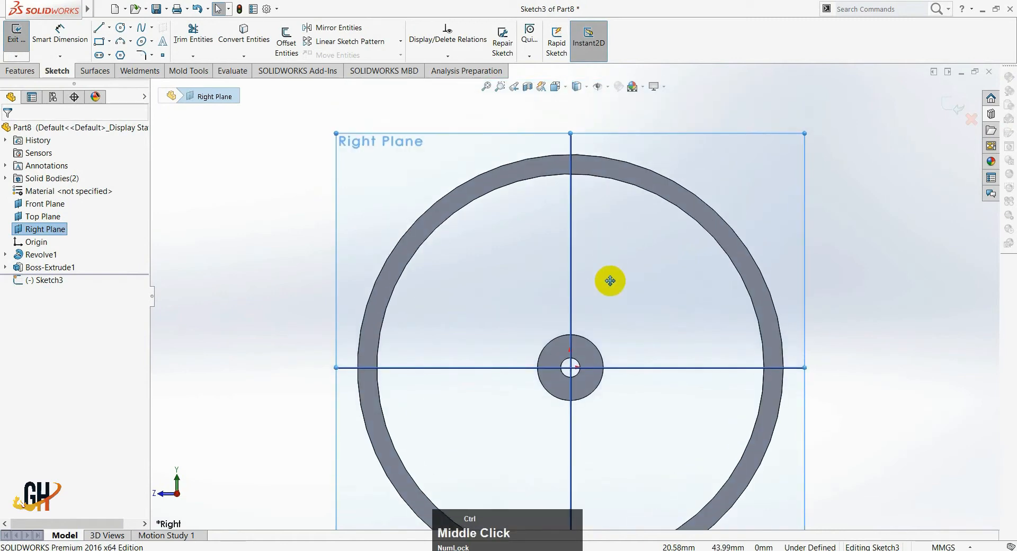
# - Draw a vertical centerline about 192 mm long and a horizontal centerline across the wheel, both passing through the origin
pyautogui.click(110, 27)
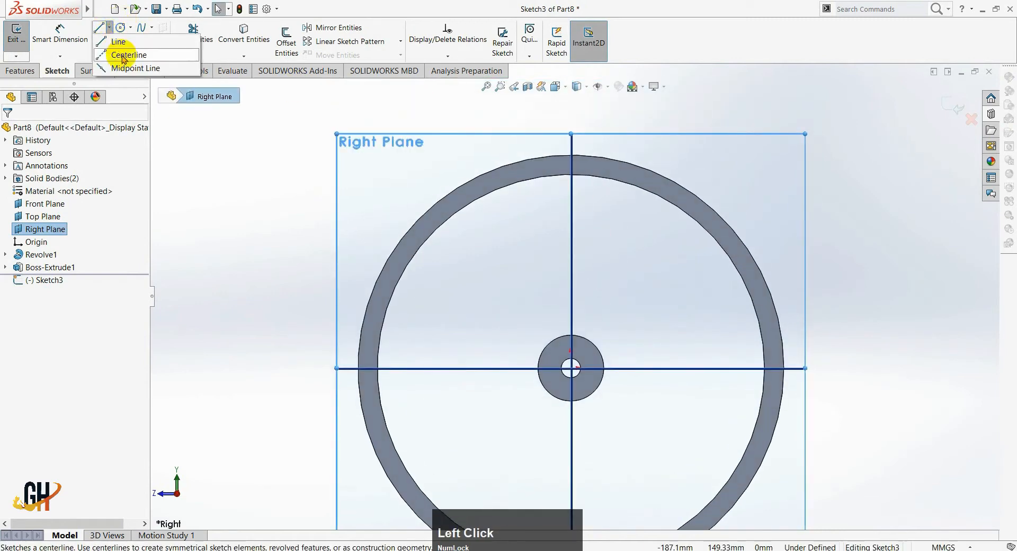
pyautogui.click(120, 57)
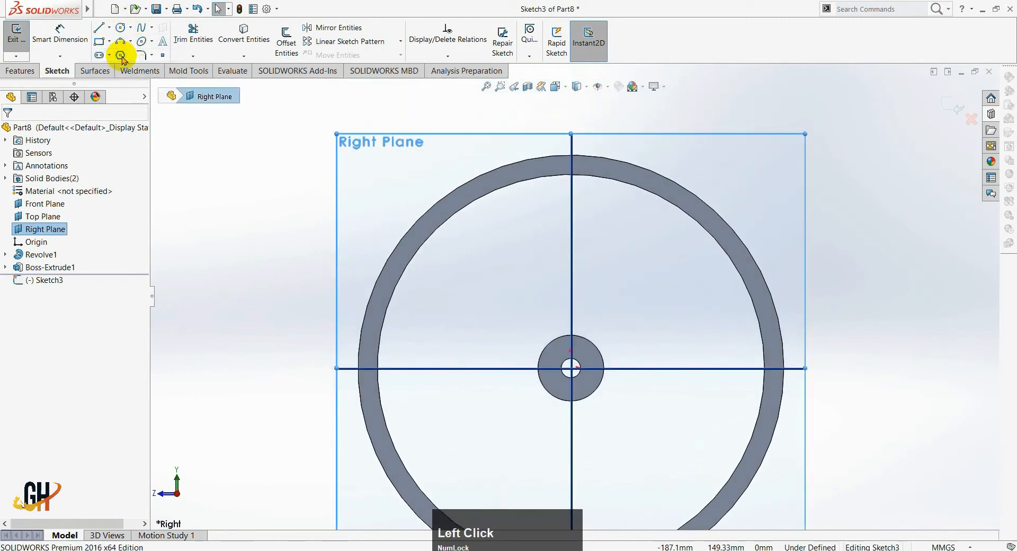
pyautogui.click(571, 110)
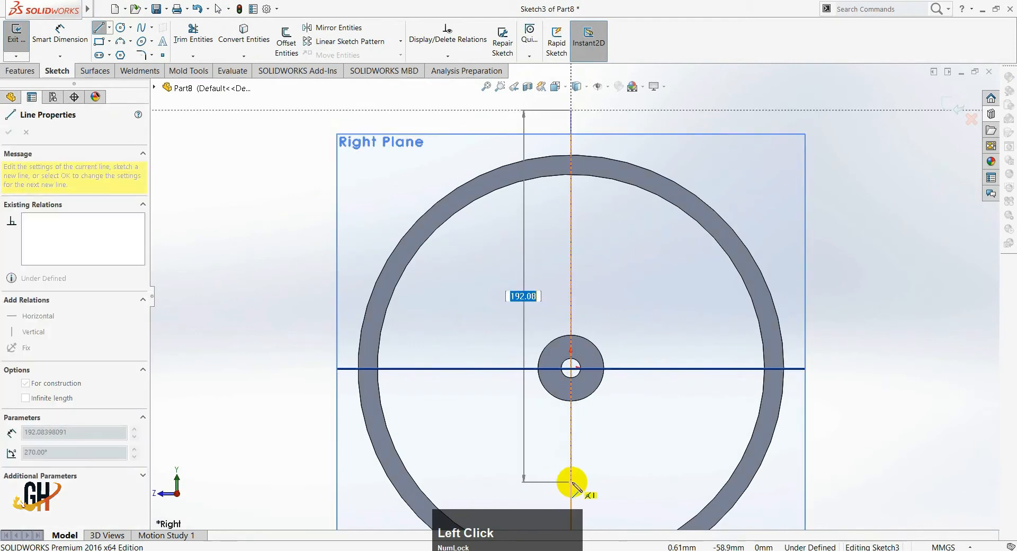
pyautogui.click(571, 482)
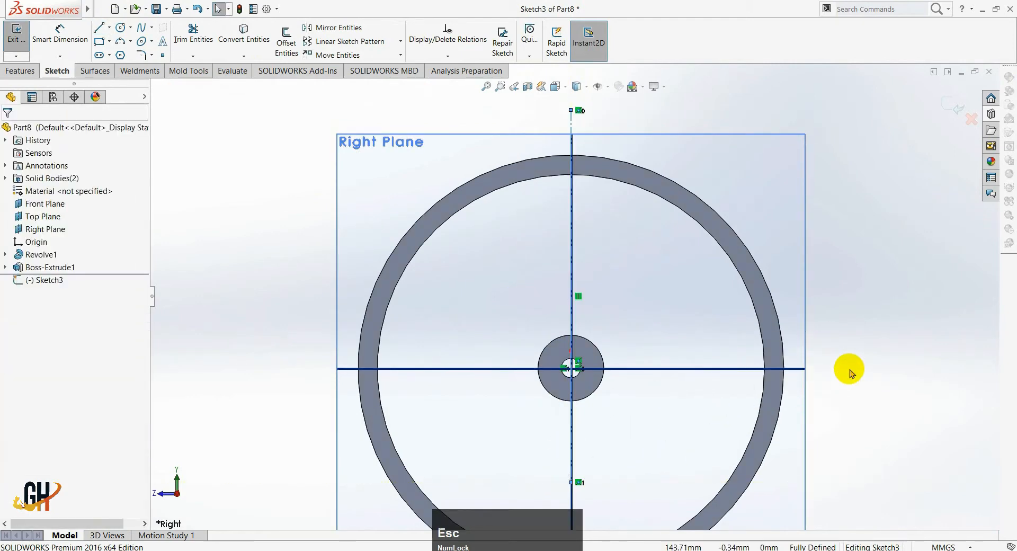
pyautogui.click(109, 27)
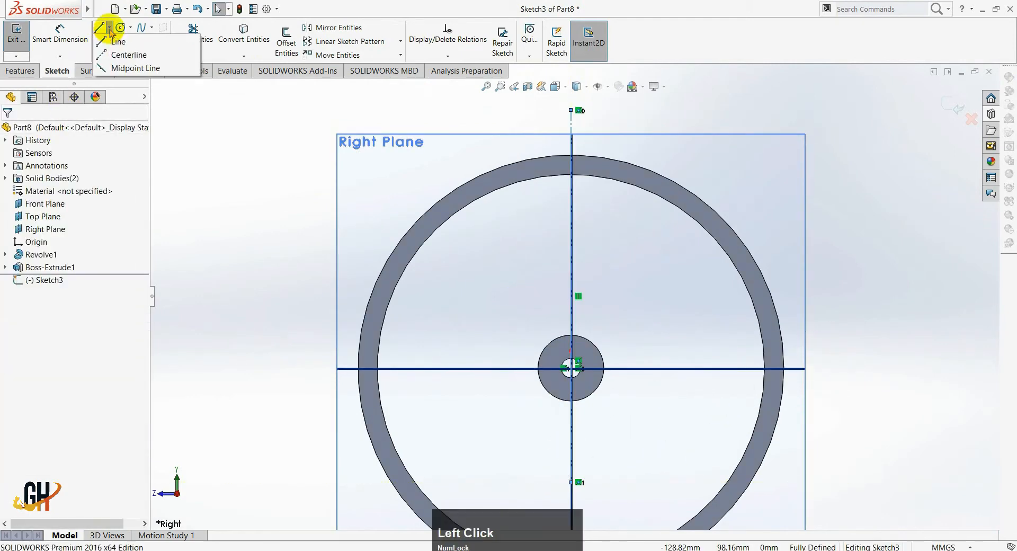
pyautogui.click(120, 55)
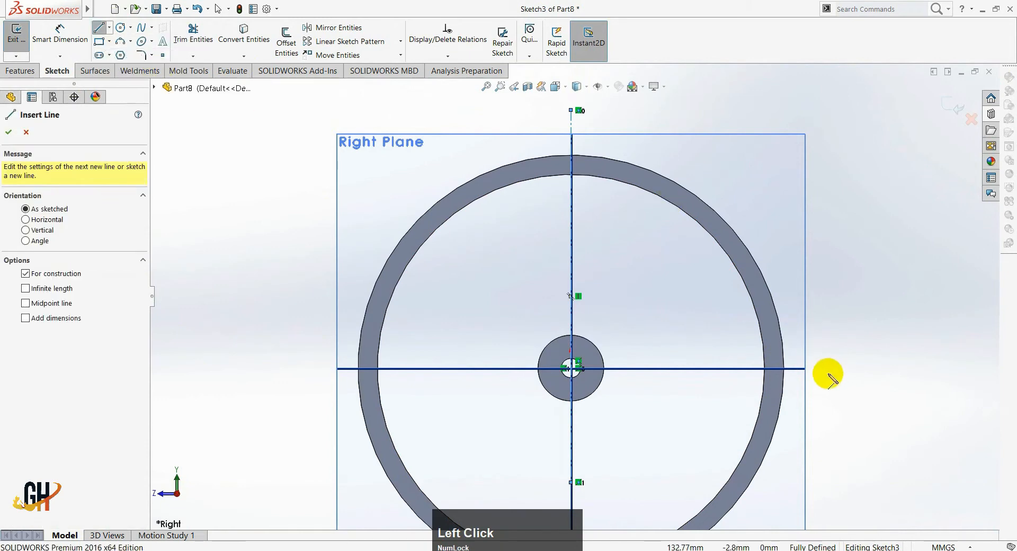
pyautogui.click(821, 369)
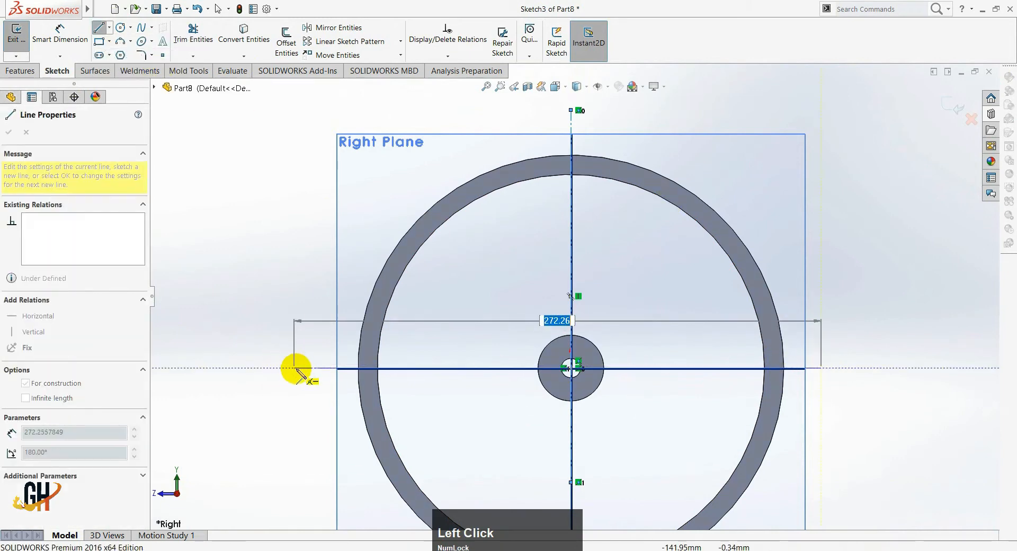
pyautogui.click(313, 368)
pyautogui.press('Escape')
pyautogui.press('Escape')
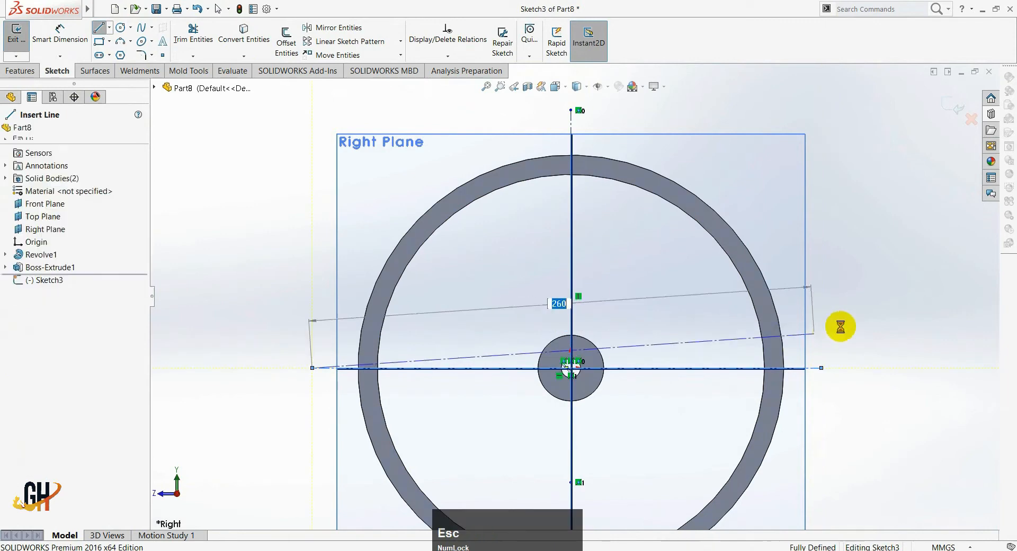
# - Draw a slanted centerline about 120 mm long from the origin past the rim, about 26° from the vertical toward the upper left
pyautogui.scroll(-1, 593, 334)
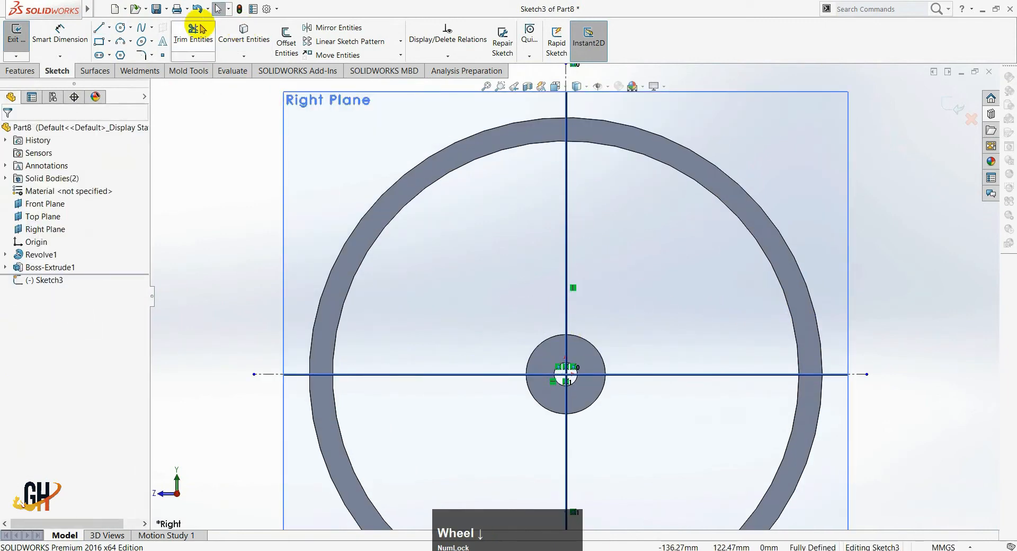
pyautogui.click(109, 27)
pyautogui.click(114, 53)
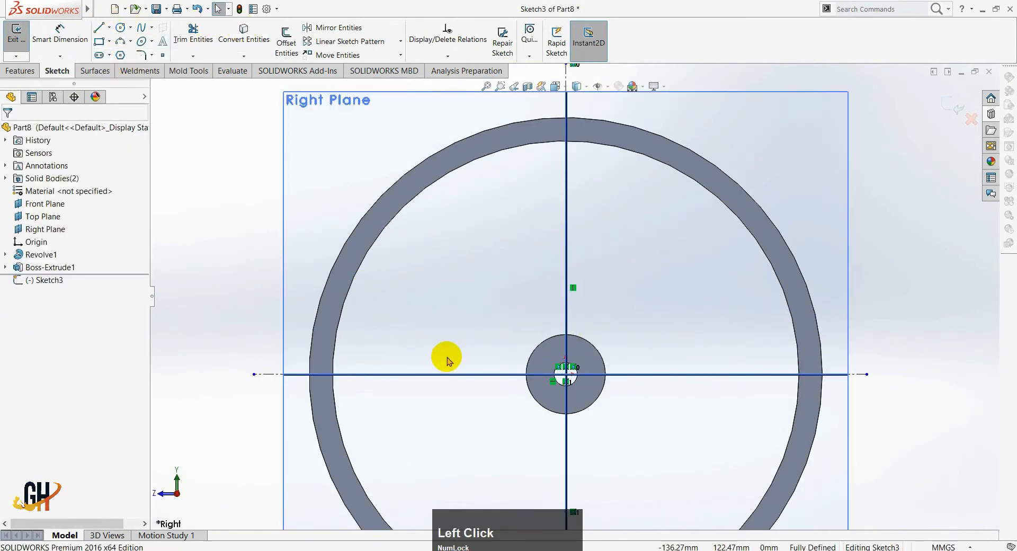
pyautogui.moveTo(575, 382); pyautogui.dragTo(446, 126)
pyautogui.press('Escape')
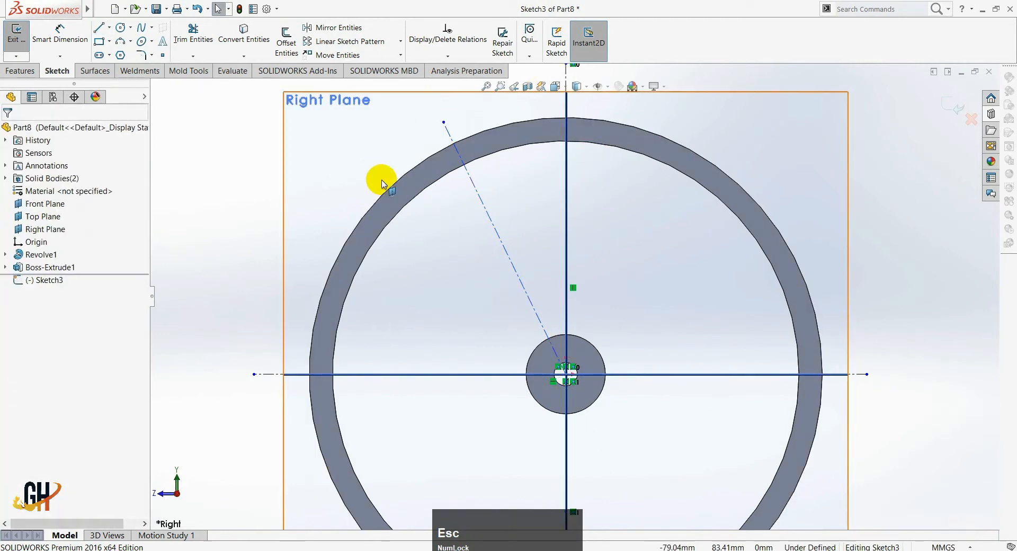
# - Set the angle between the slanted centerline and the vertical centerline to 15°
pyautogui.press('s')
pyautogui.click(473, 218)
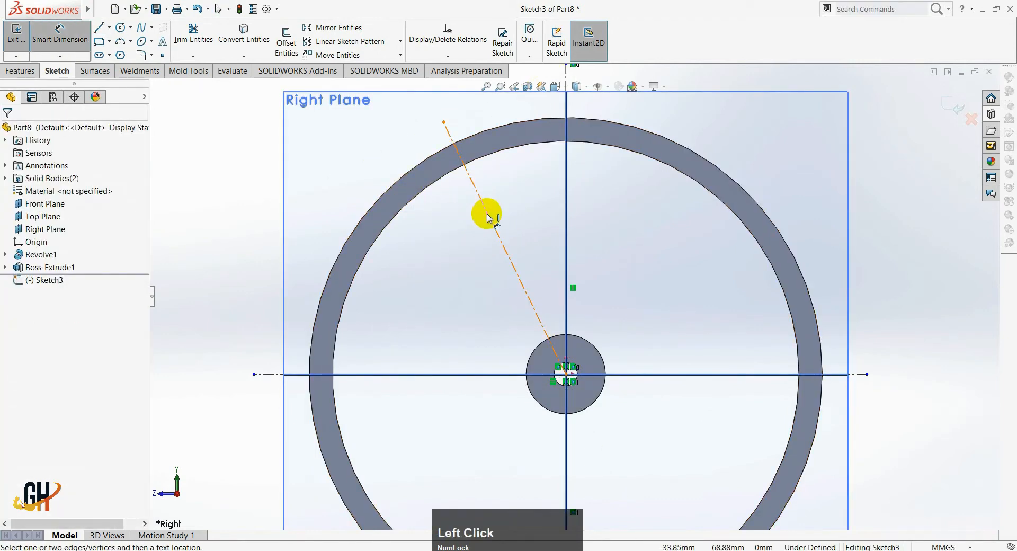
pyautogui.click(488, 217)
pyautogui.click(565, 212)
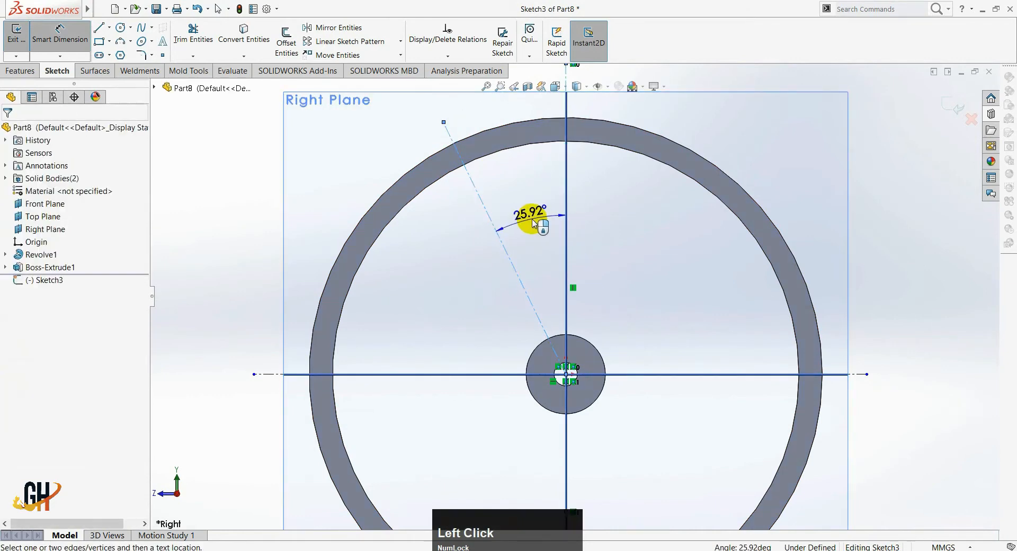
pyautogui.click(534, 224)
pyautogui.write('15324deg')
pyautogui.press('Return')
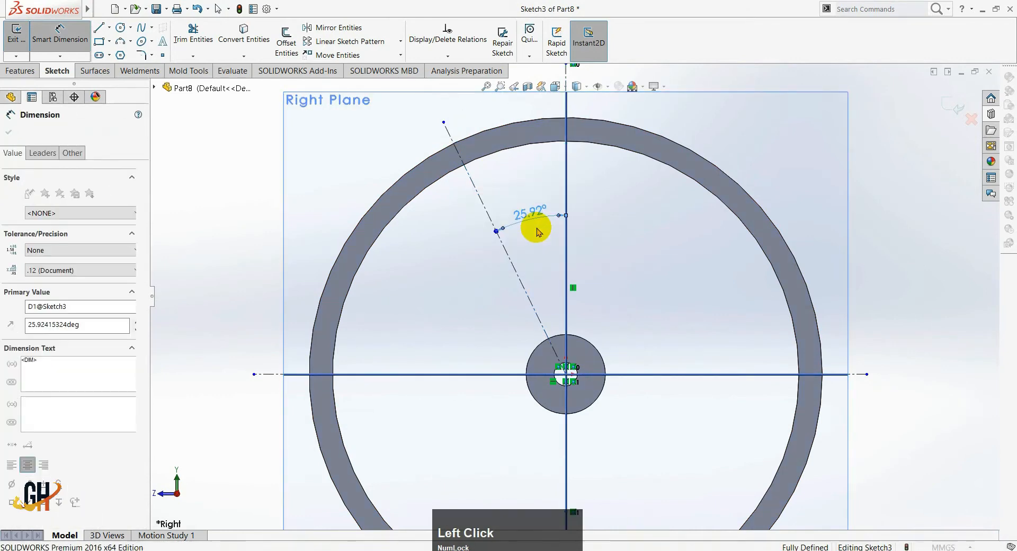
pyautogui.moveTo(595, 231)
pyautogui.mouseDown(button='middle')
pyautogui.moveTo(614, 234)
pyautogui.moveTo(595, 311)
pyautogui.moveTo(633, 268)
pyautogui.moveTo(623, 208)
pyautogui.mouseUp(button='middle')
pyautogui.hotkey('ctrl', '8')
pyautogui.scroll(-3, 608, 209)
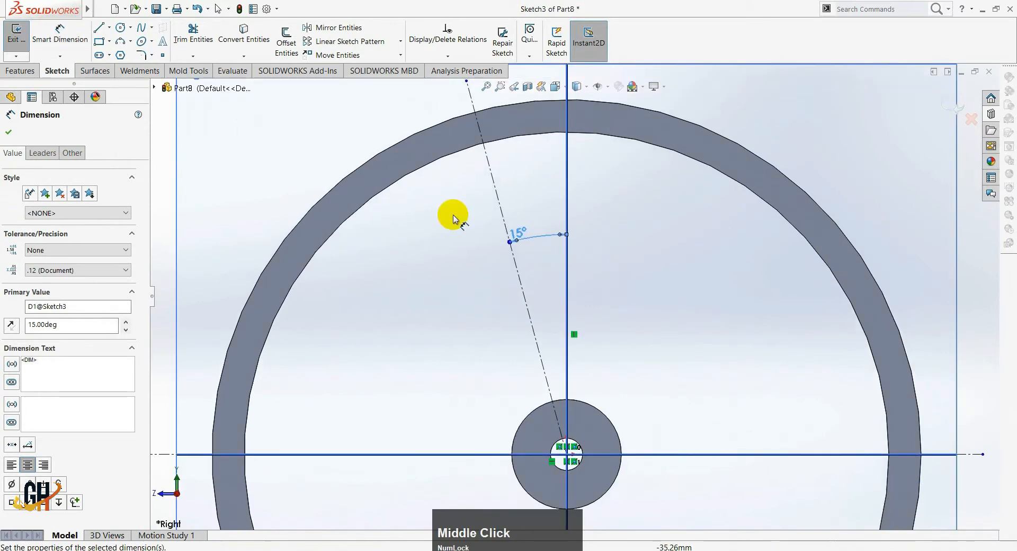
pyautogui.click(9, 131)
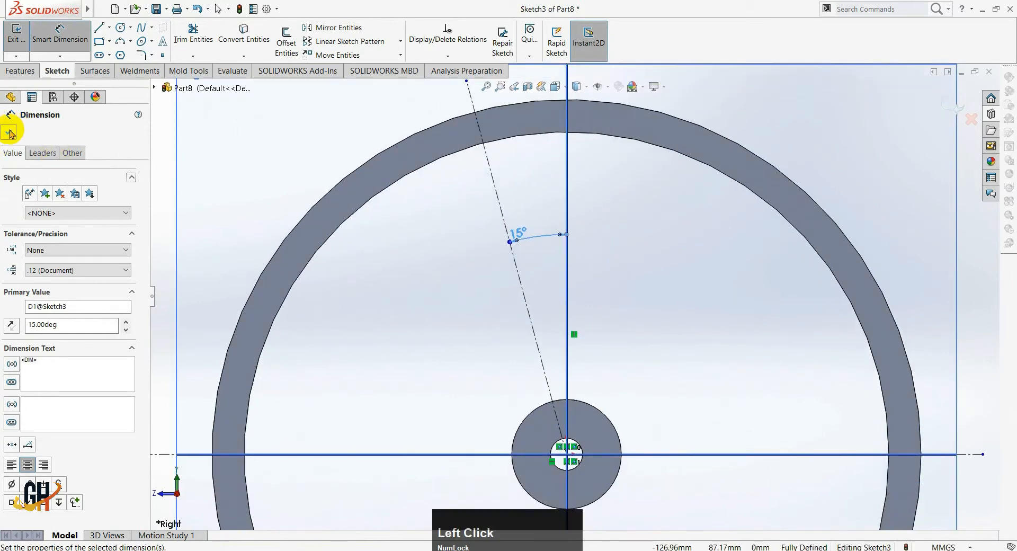
# - Mirror the slanted centerline about the vertical centerline, keeping the original
pyautogui.click(320, 29)
pyautogui.click(504, 226)
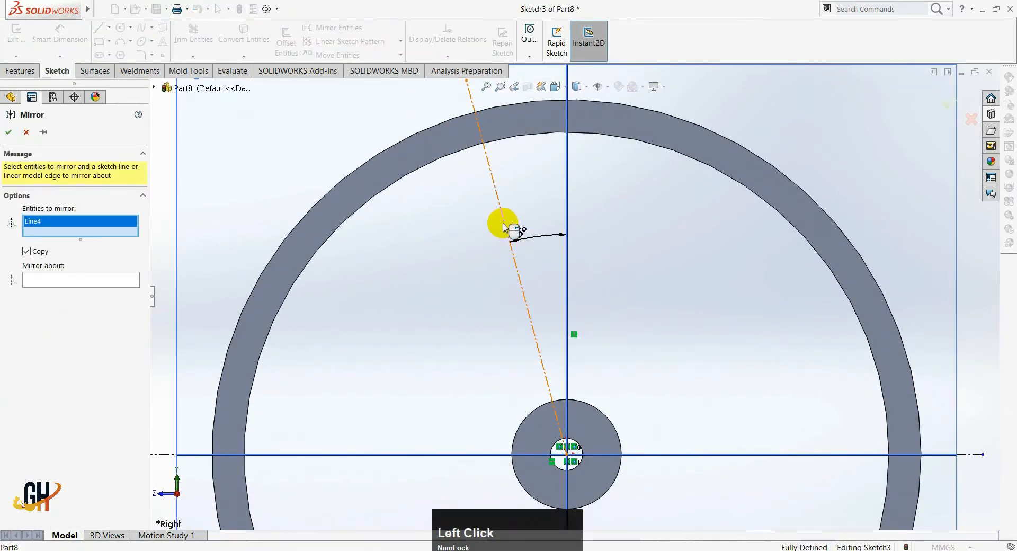
pyautogui.click(110, 280)
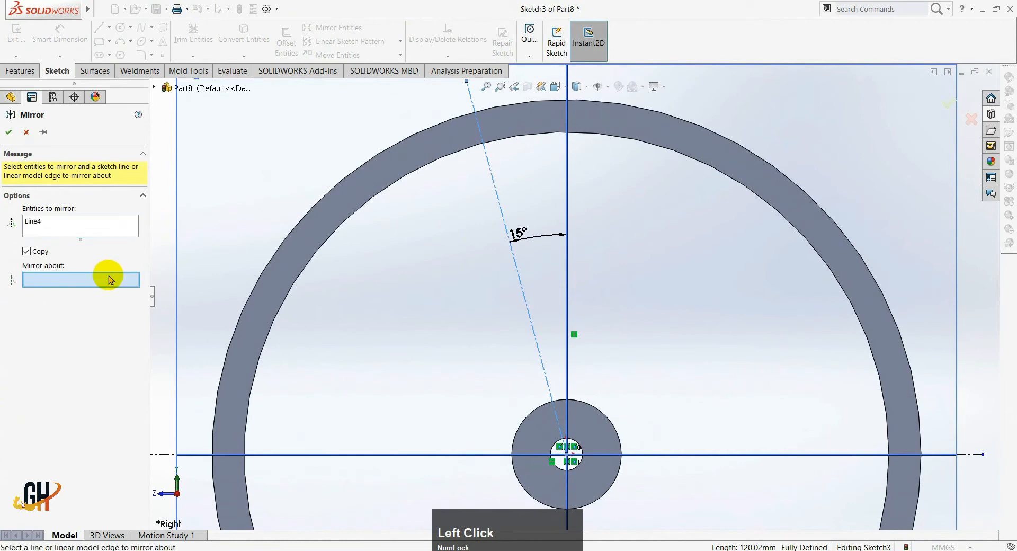
pyautogui.click(567, 198)
pyautogui.click(7, 132)
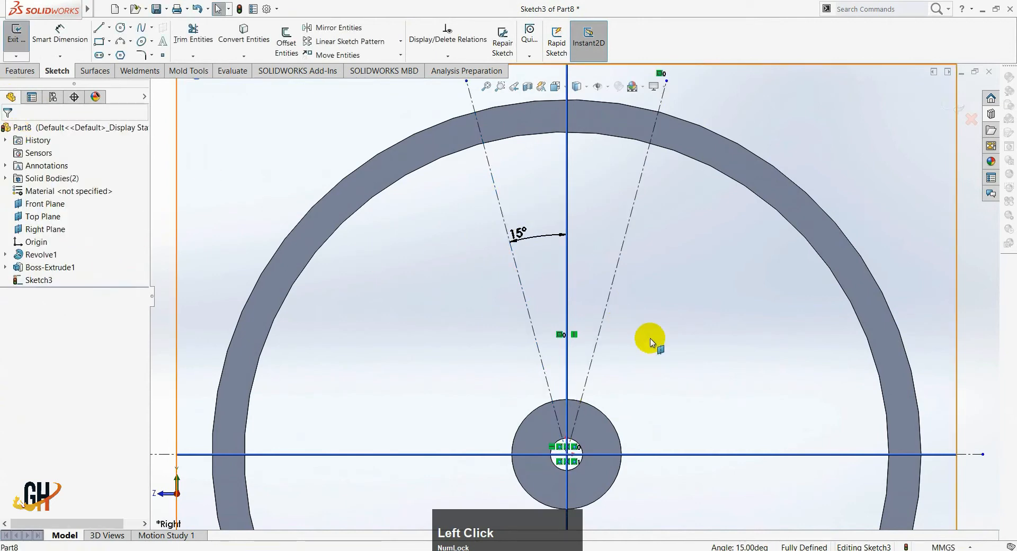
# - Sketch the bent spoke path as three connected lines from the rim along the right centerline, across to the left one and into the hub
pyautogui.click(100, 30)
pyautogui.click(656, 130)
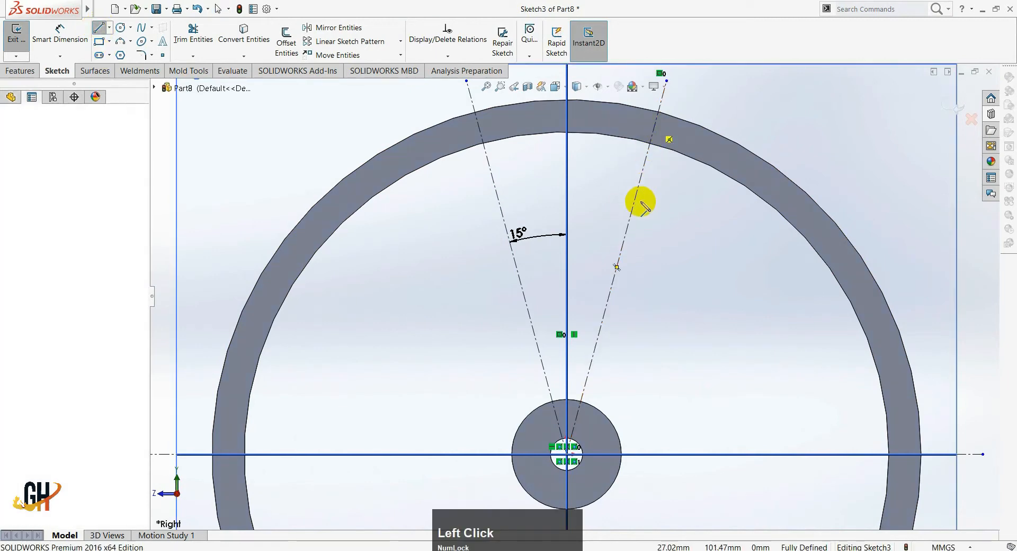
pyautogui.click(612, 283)
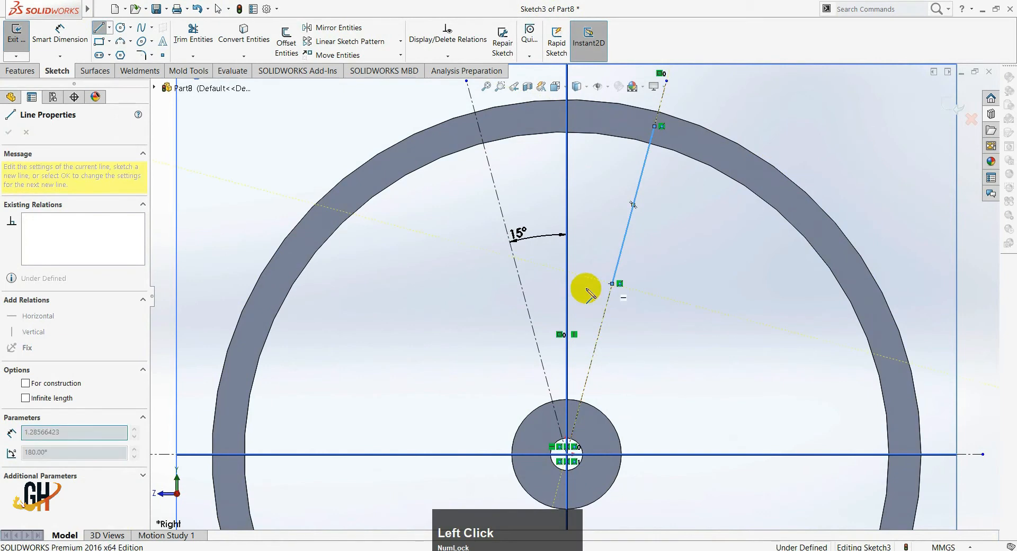
pyautogui.click(529, 312)
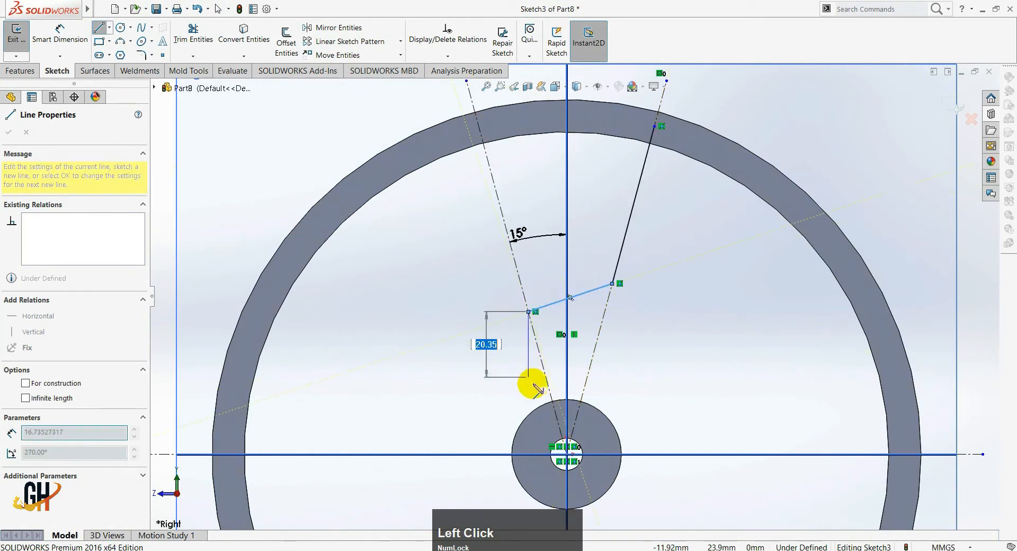
pyautogui.click(560, 422)
pyautogui.press('Escape')
# - Check the spoke's bend angles and radii in the Adobe Reader wheel drawing and return to the SOLIDWORKS sketch
pyautogui.scroll(-2, 652, 344)
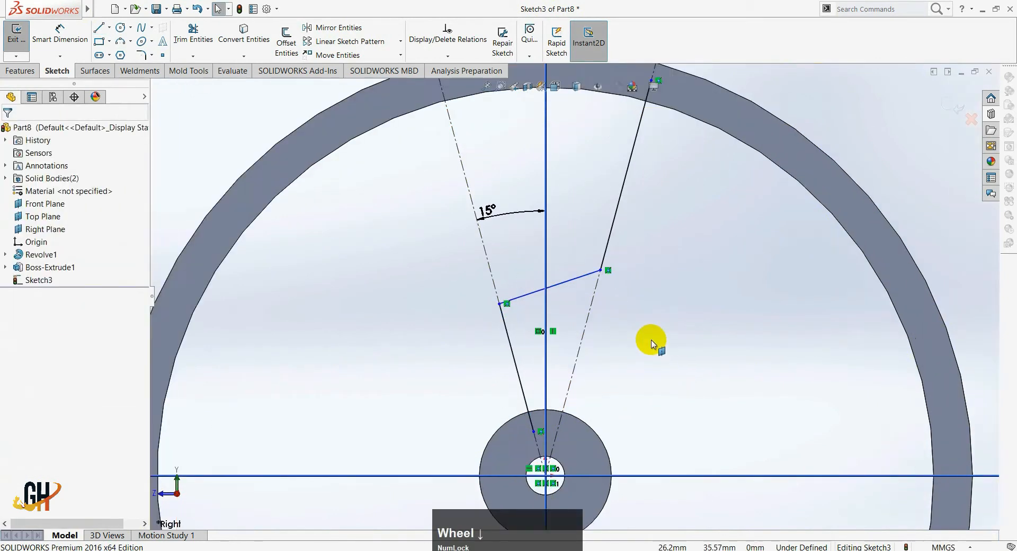
pyautogui.scroll(-2, 651, 342)
pyautogui.moveTo(652, 341); pyautogui.dragTo(729, 231, button='middle')
pyautogui.hotkey('alt', 'Tab')
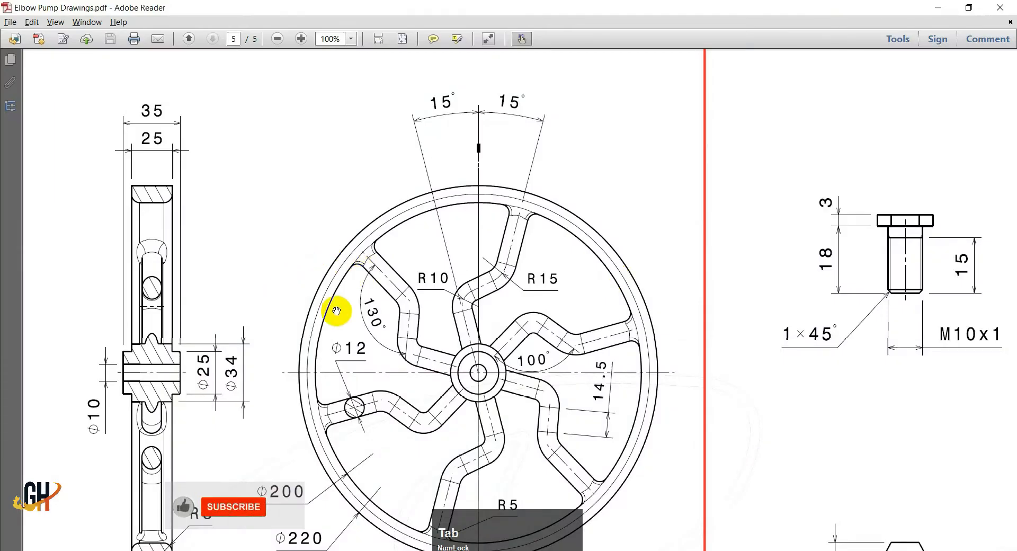
pyautogui.moveTo(336, 310); pyautogui.dragTo(345, 279)
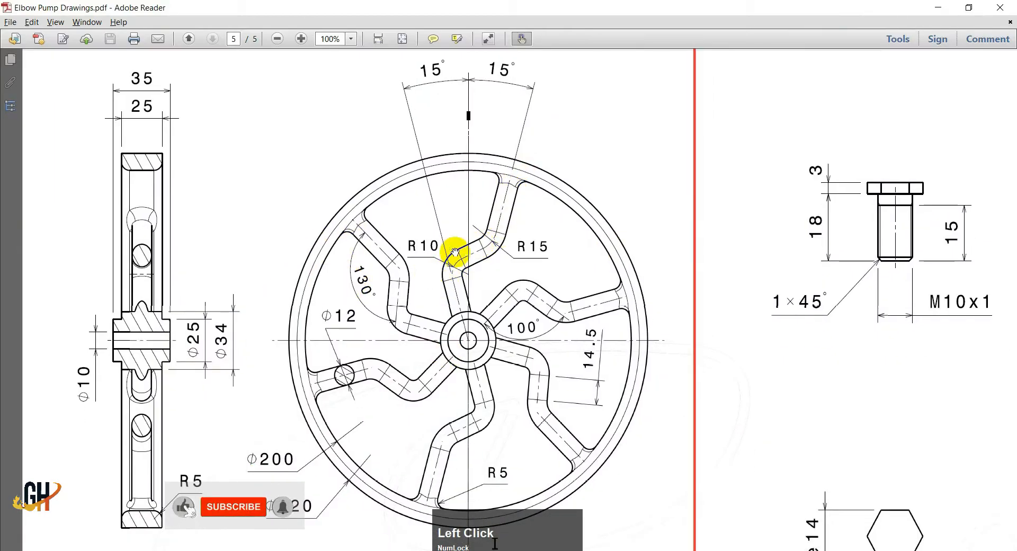
pyautogui.moveTo(537, 300)
pyautogui.mouseDown()
pyautogui.moveTo(528, 286)
pyautogui.moveTo(509, 336)
pyautogui.mouseUp()
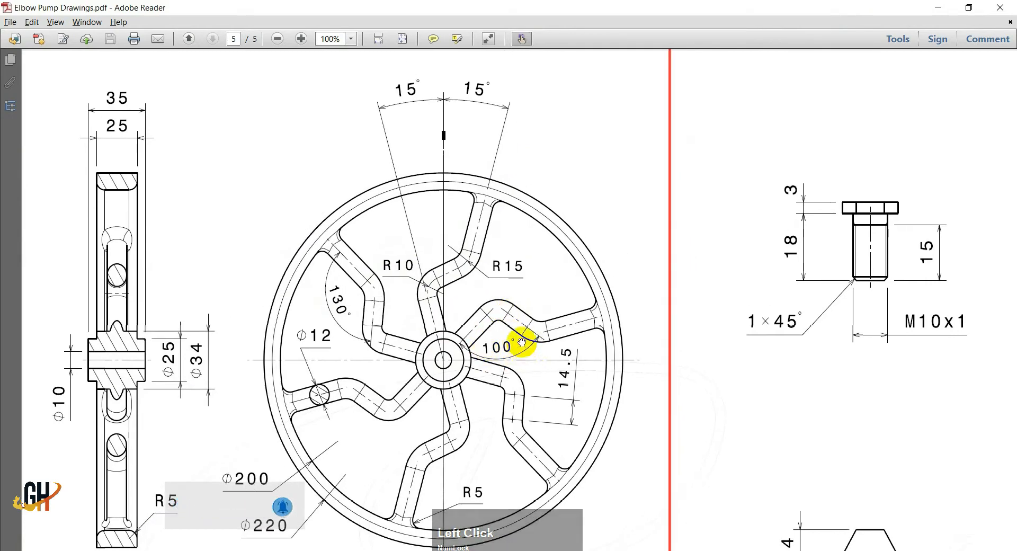
pyautogui.hotkey('alt', 'Tab')
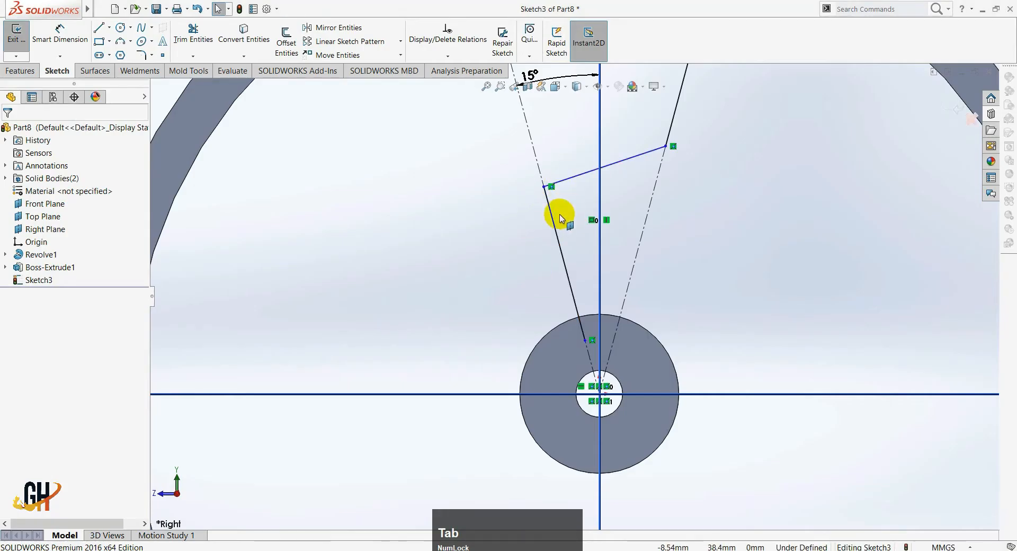
# - Dimension the angle between the spoke path's lower line and its middle line as 100°
pyautogui.click(58, 35)
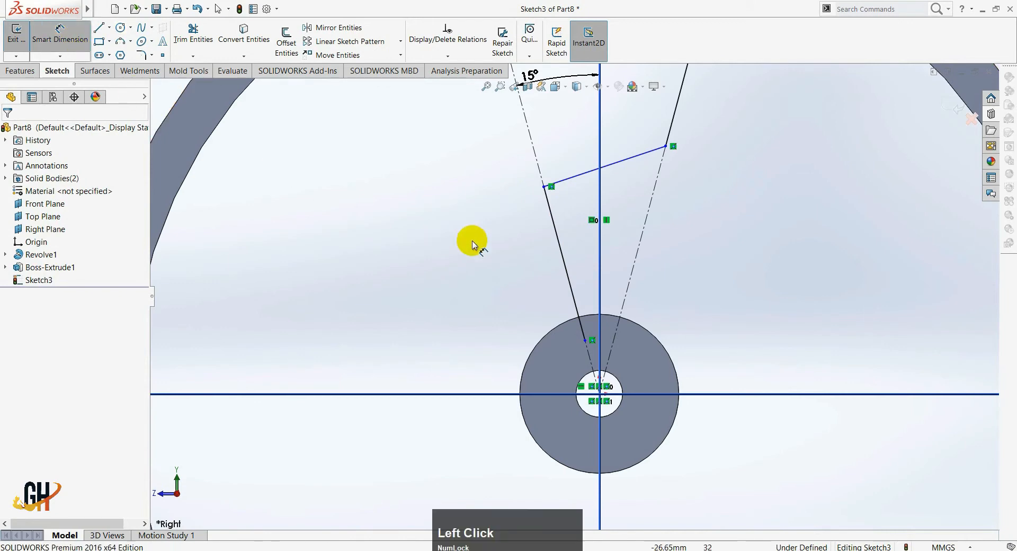
pyautogui.click(555, 226)
pyautogui.click(576, 177)
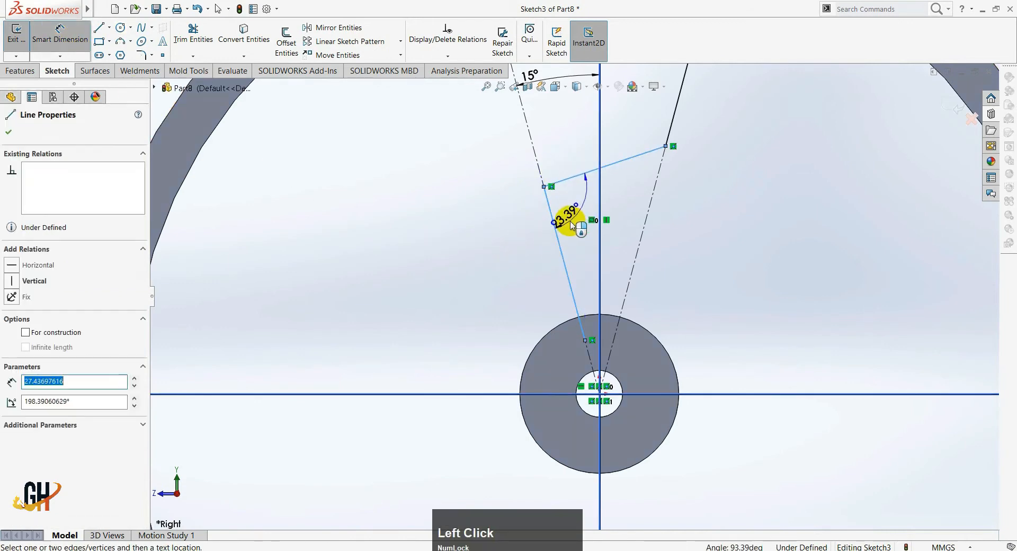
pyautogui.click(582, 226)
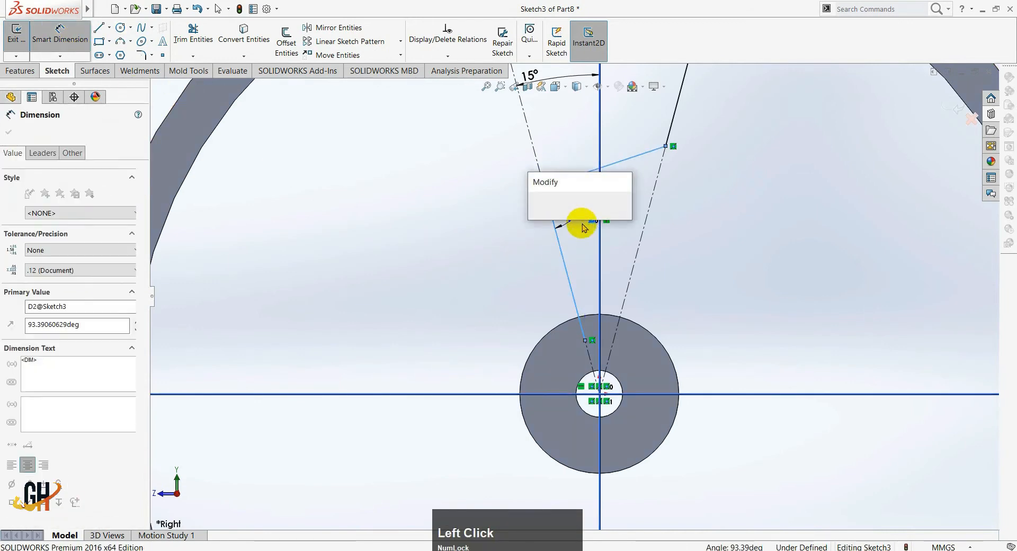
pyautogui.press('Return')
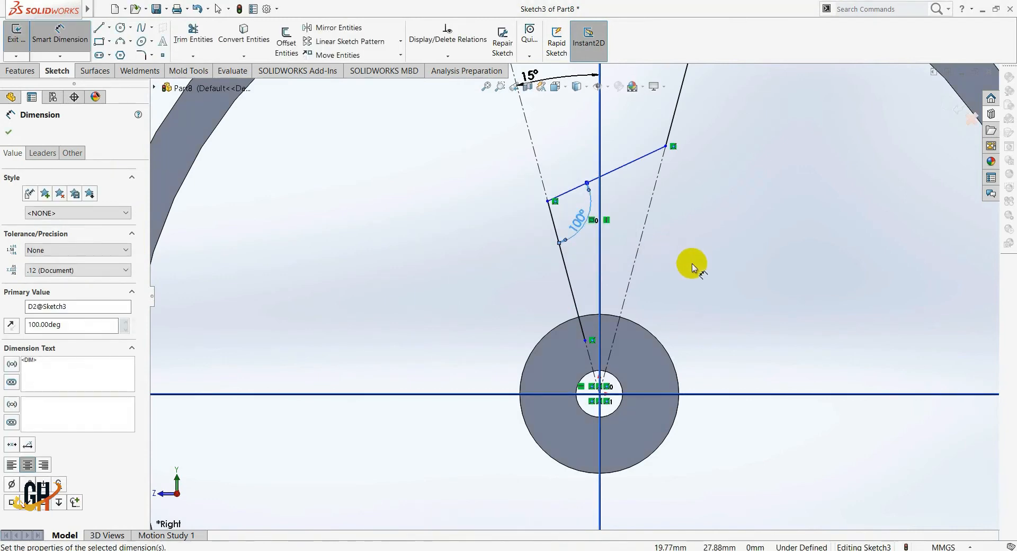
pyautogui.click(622, 221)
pyautogui.scroll(-2, 644, 243)
pyautogui.moveTo(644, 243)
pyautogui.keyDown('ctrl'); pyautogui.mouseDown(button='middle')
pyautogui.moveTo(676, 274)
pyautogui.moveTo(643, 280)
pyautogui.mouseUp(button='middle'); pyautogui.keyUp('ctrl')
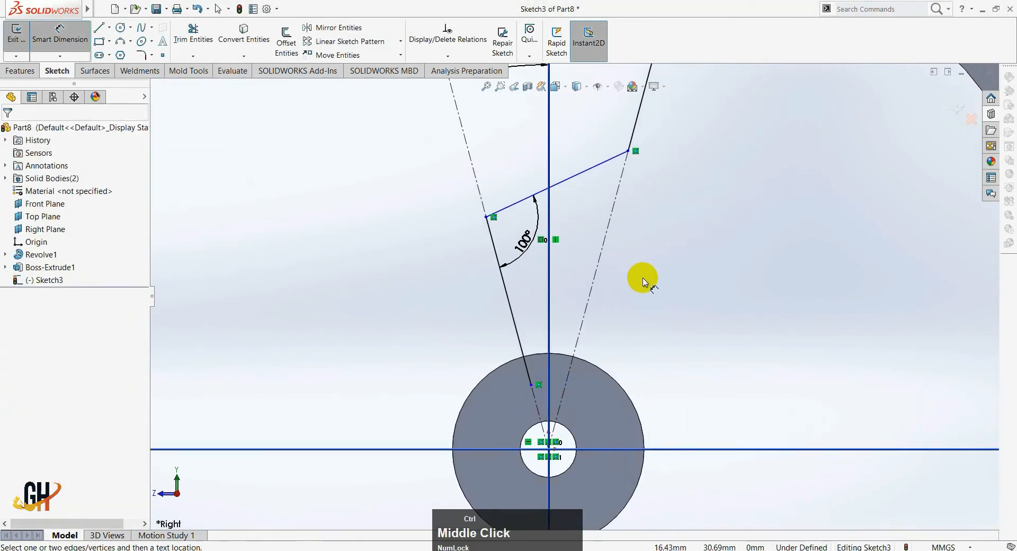
# - Add a 10 mm sketch fillet at the corner between the spoke path's lower line and its middle line
pyautogui.press('Tab')
pyautogui.click(141, 54)
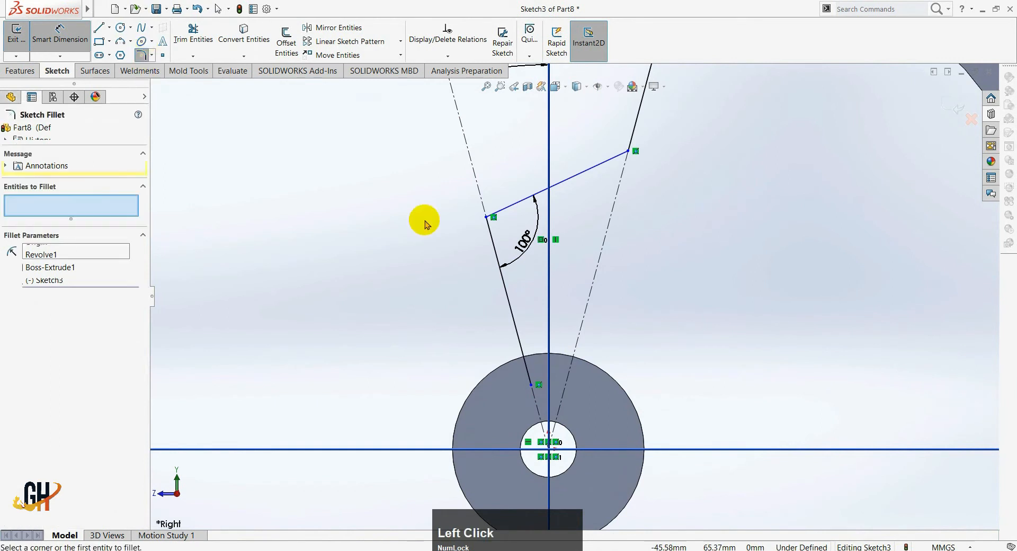
pyautogui.click(498, 252)
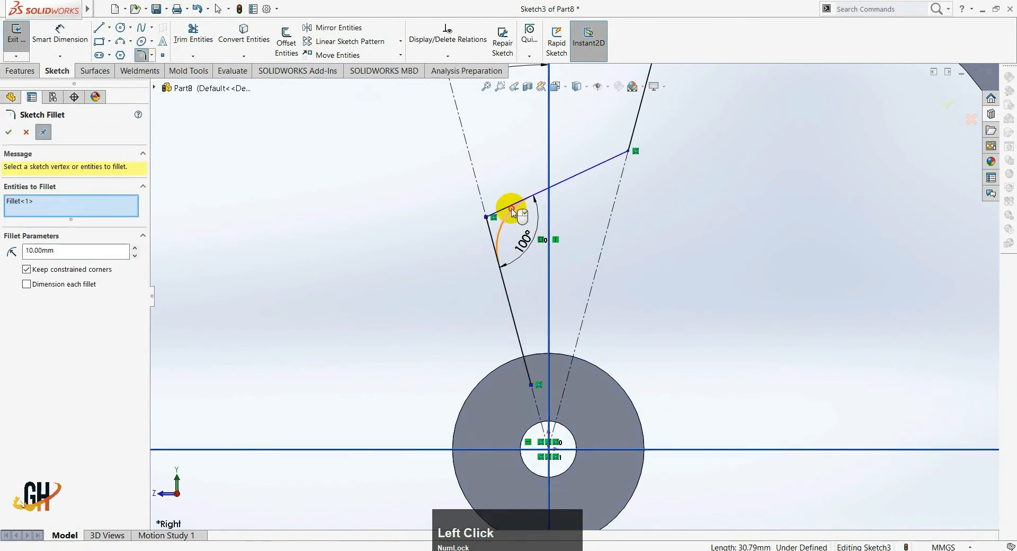
pyautogui.click(510, 208)
pyautogui.click(8, 133)
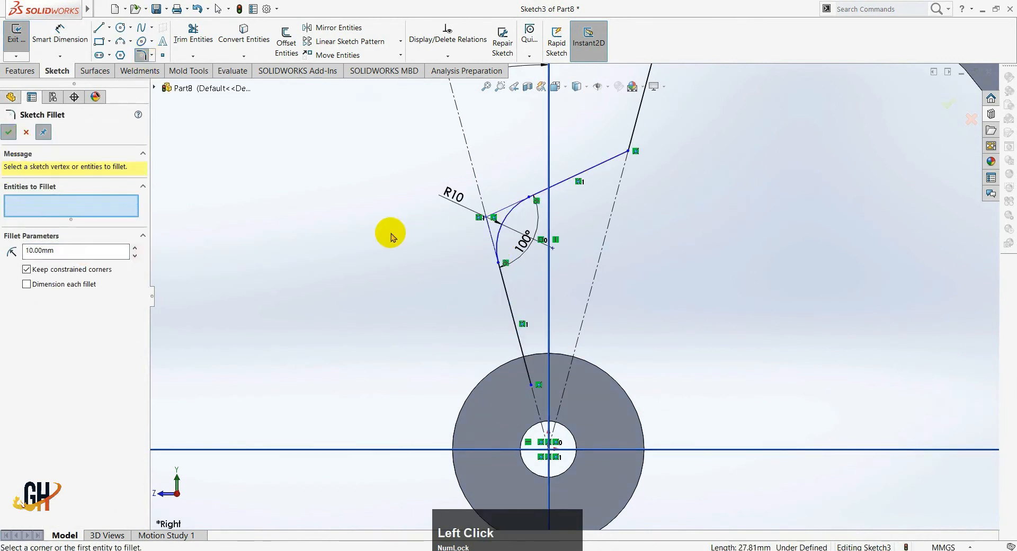
pyautogui.click(602, 168)
pyautogui.click(632, 132)
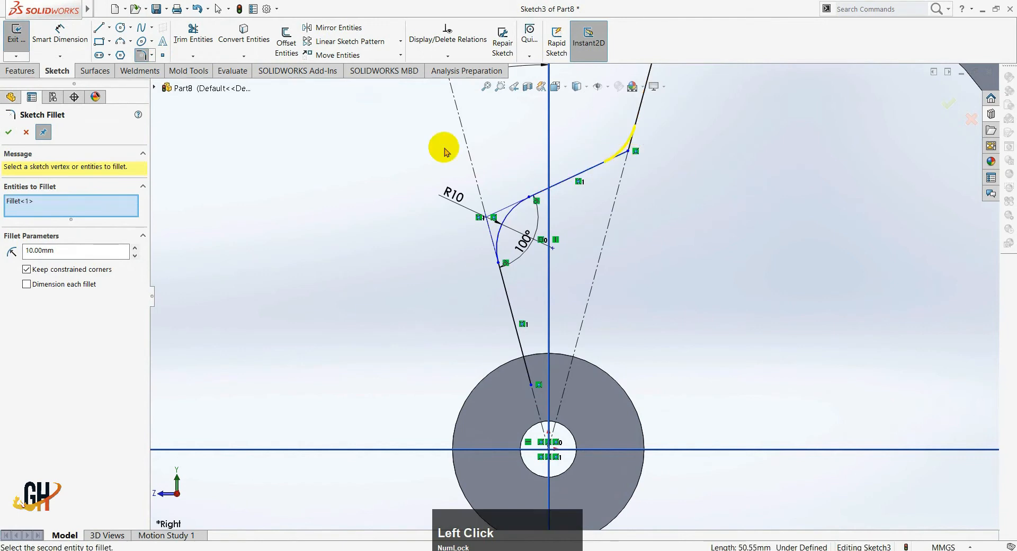
pyautogui.click(26, 132)
# - Add a 15 mm sketch fillet at the corner between the spoke path's middle line and its upper line
pyautogui.keyDown('ctrl'); pyautogui.moveTo(510, 311); pyautogui.dragTo(497, 377, button='middle'); pyautogui.keyUp('ctrl')
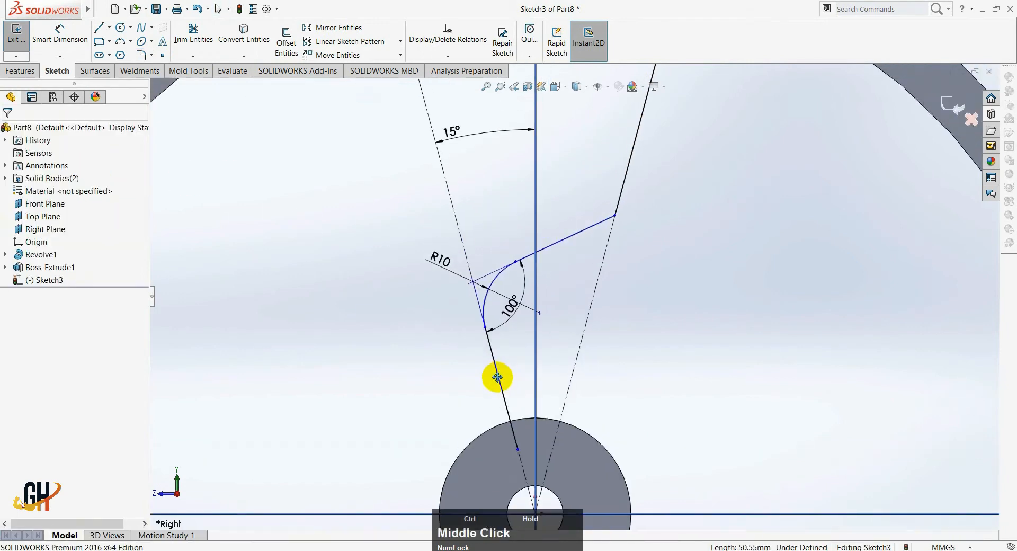
pyautogui.click(143, 58)
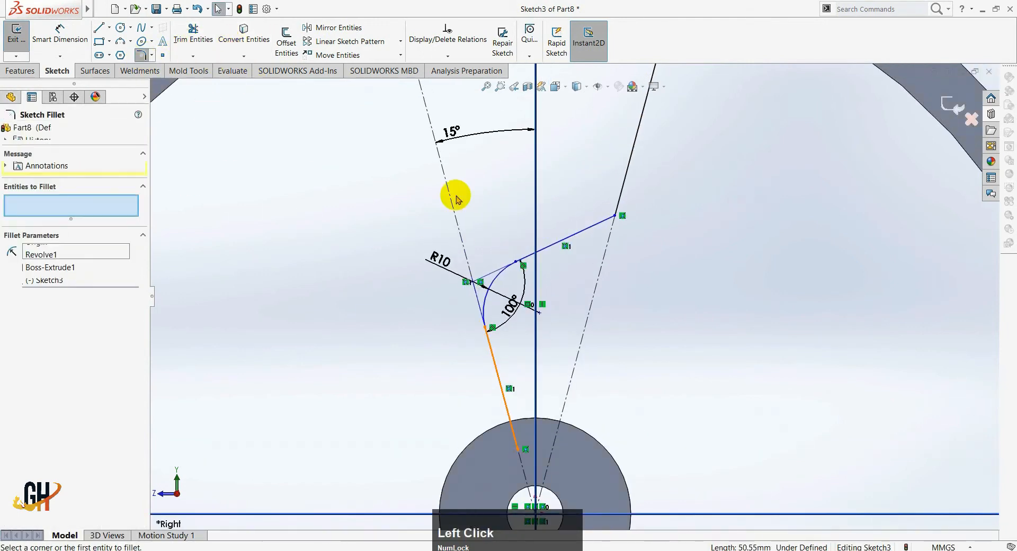
pyautogui.click(585, 228)
pyautogui.click(625, 183)
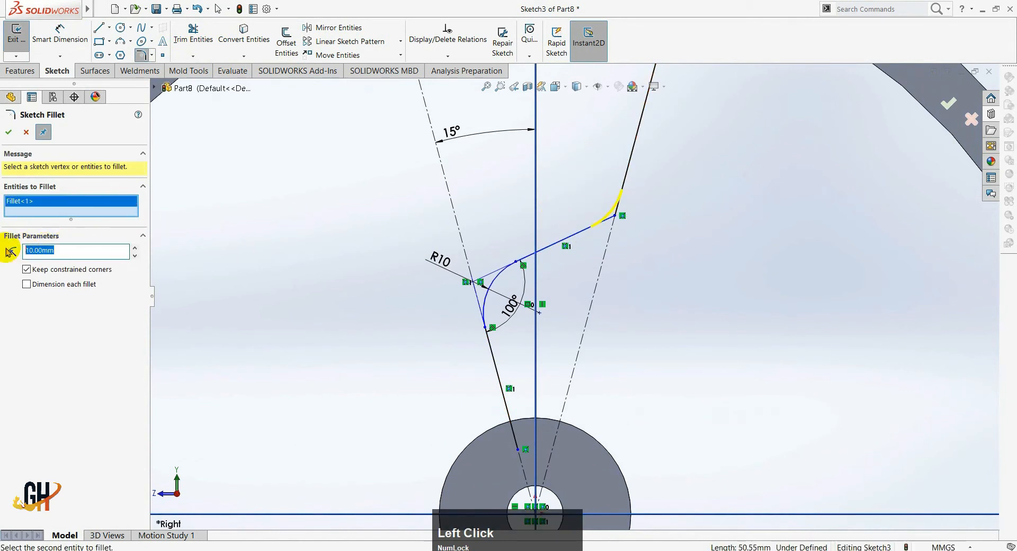
pyautogui.click(12, 134)
pyautogui.scroll(2, 465, 262)
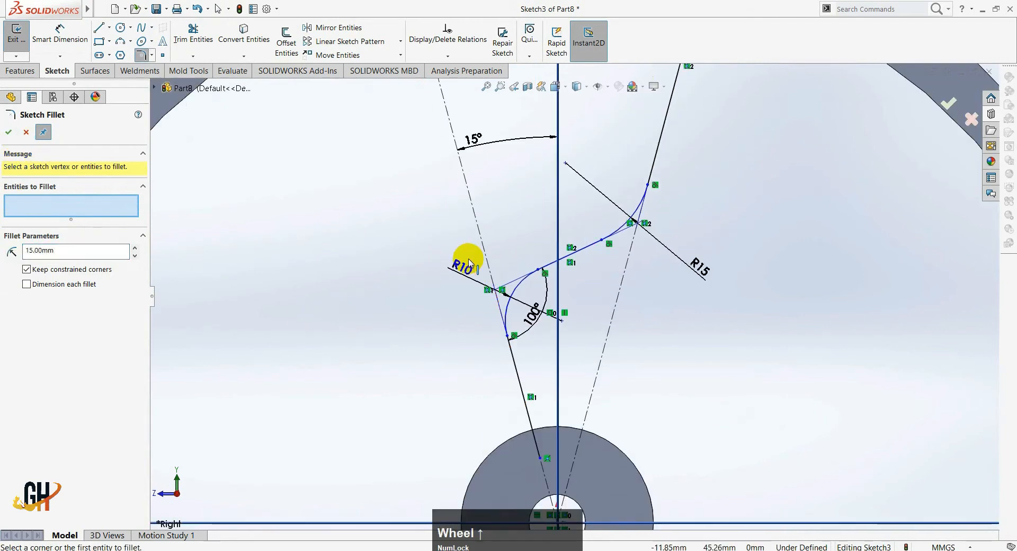
pyautogui.scroll(2, 461, 295)
pyautogui.keyDown('ctrl'); pyautogui.moveTo(709, 329); pyautogui.dragTo(598, 318, button='middle'); pyautogui.keyUp('ctrl')
pyautogui.click(11, 134)
# - Check the middle segment's length in the Adobe Reader wheel drawing, then dimension that straight segment in the SOLIDWORKS sketch as 14.5 mm
pyautogui.hotkey('alt', 'Tab')
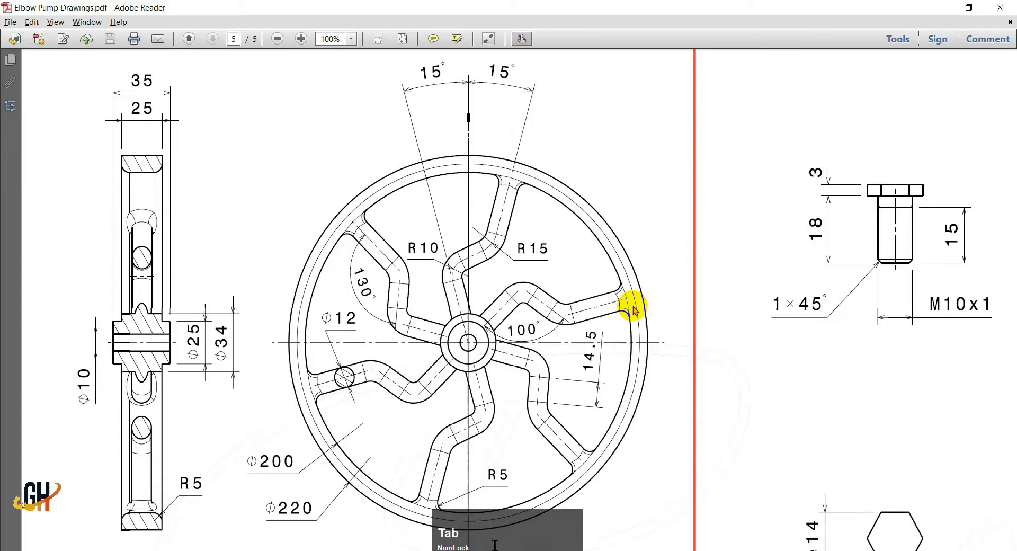
pyautogui.moveTo(618, 364); pyautogui.dragTo(544, 263)
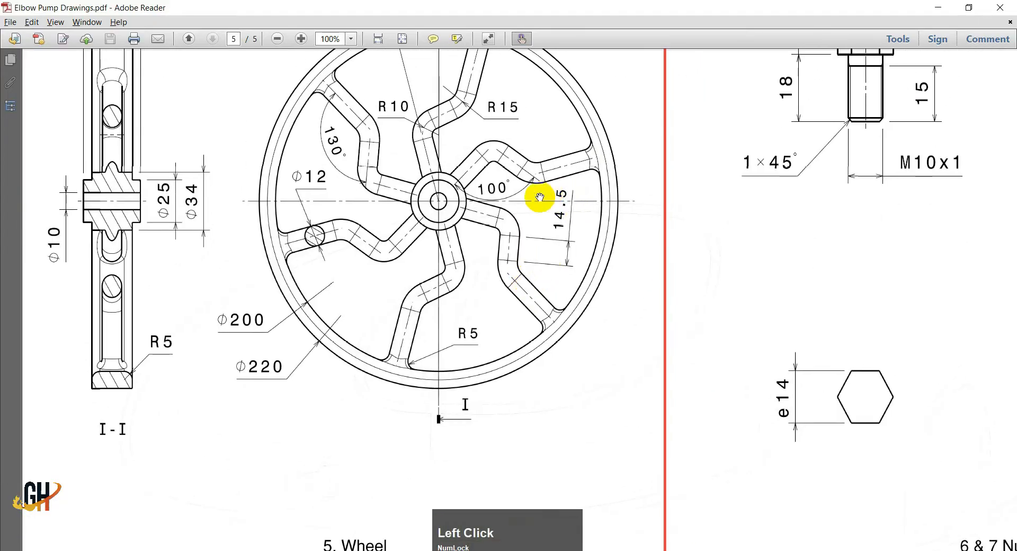
pyautogui.hotkey('alt', 'Tab')
pyautogui.click(59, 35)
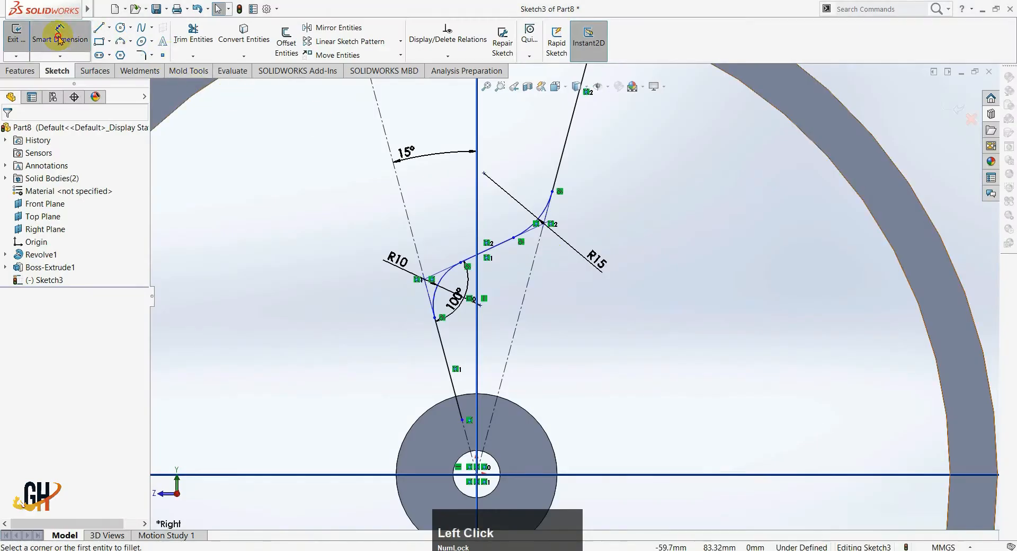
pyautogui.click(485, 248)
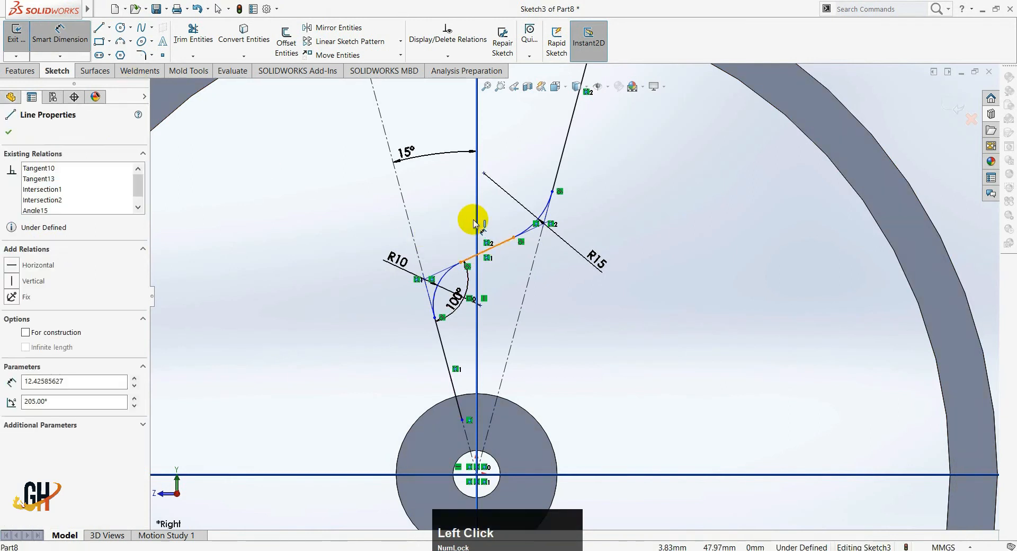
pyautogui.rightClick(473, 248)
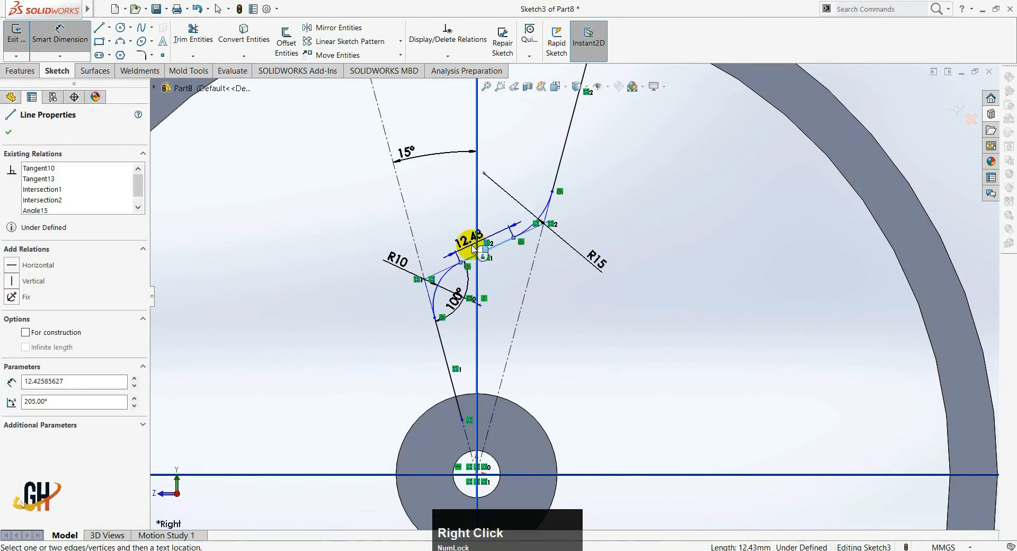
pyautogui.click(448, 209)
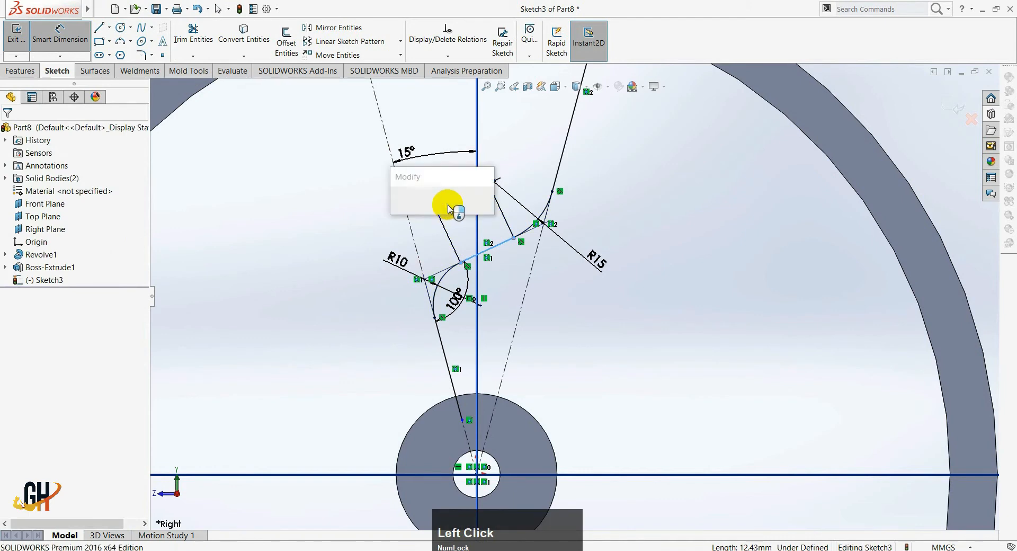
pyautogui.write('14.5')
pyautogui.press('Return')
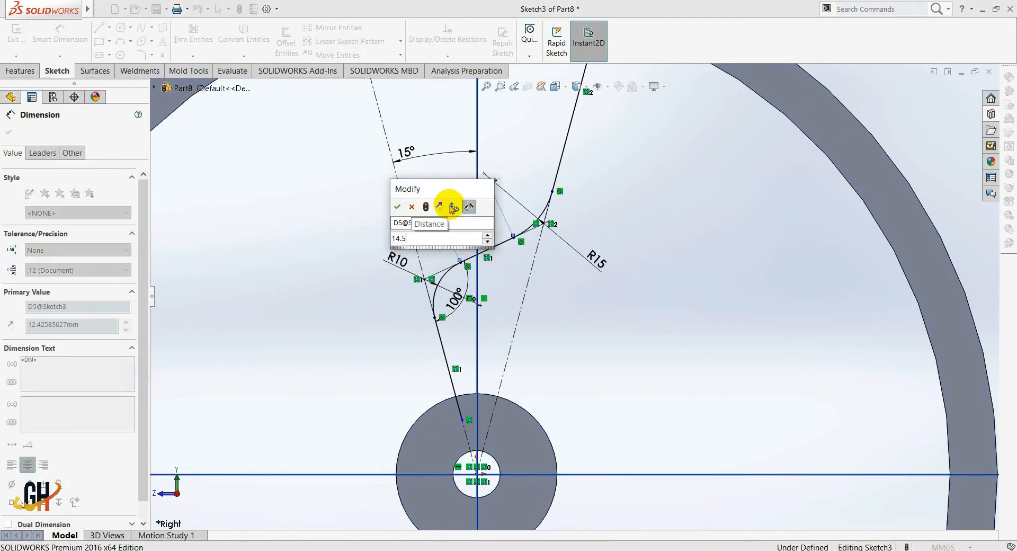
pyautogui.click(9, 131)
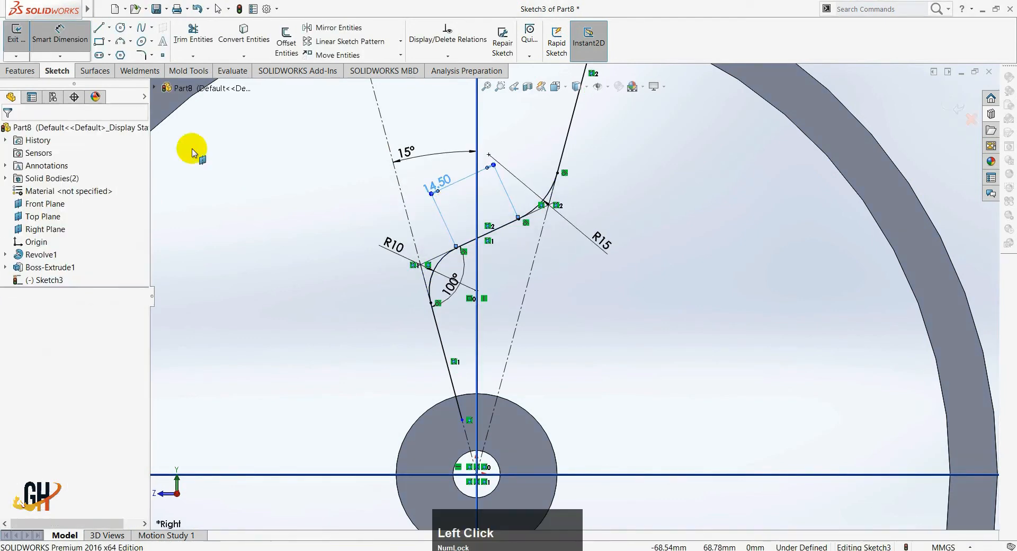
# - Move the spoke path's outer endpoint inward along its centerline to within the rim's thickness, at about X 27.1, Y 101.3, and exit the sketch
pyautogui.scroll(5, 586, 252)
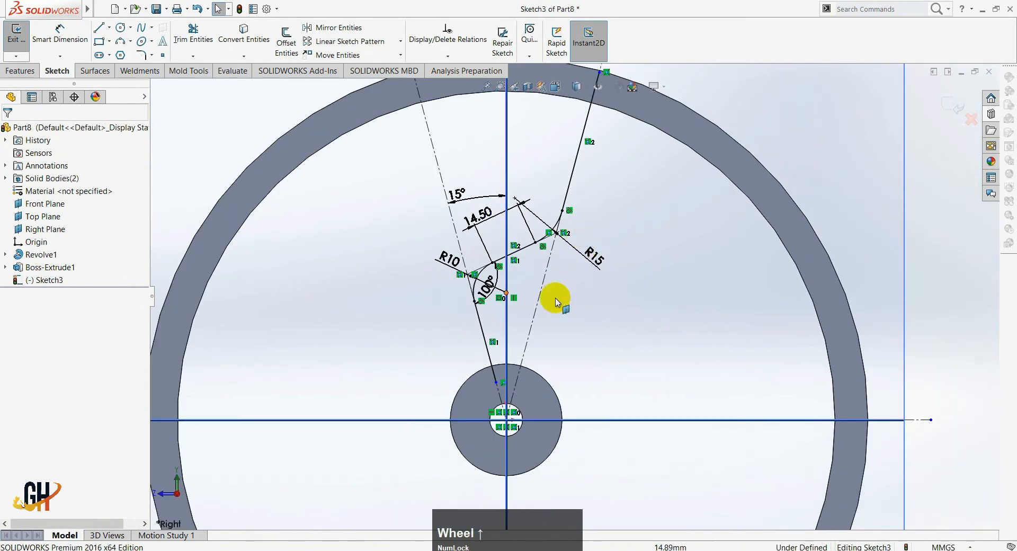
pyautogui.scroll(-5, 594, 142)
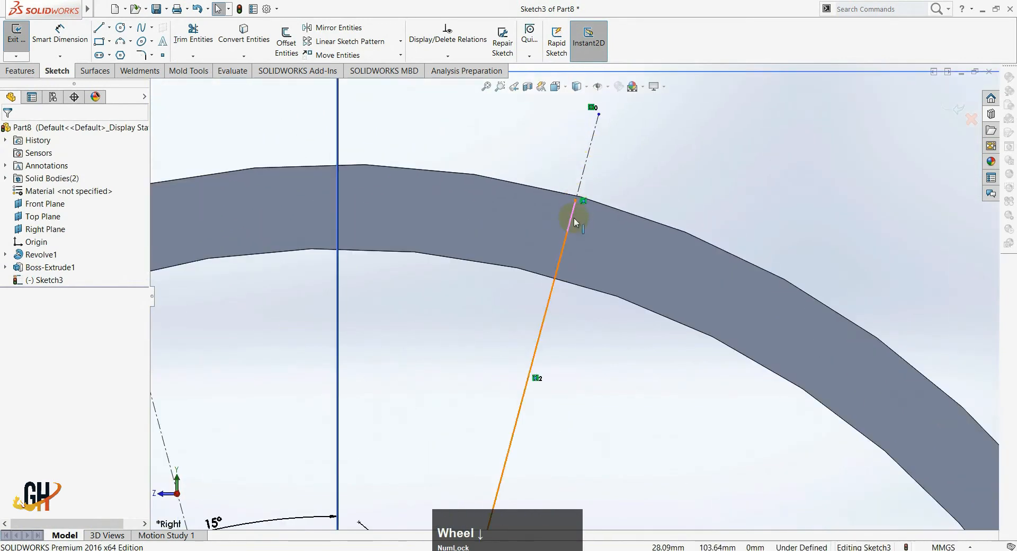
pyautogui.press('Escape')
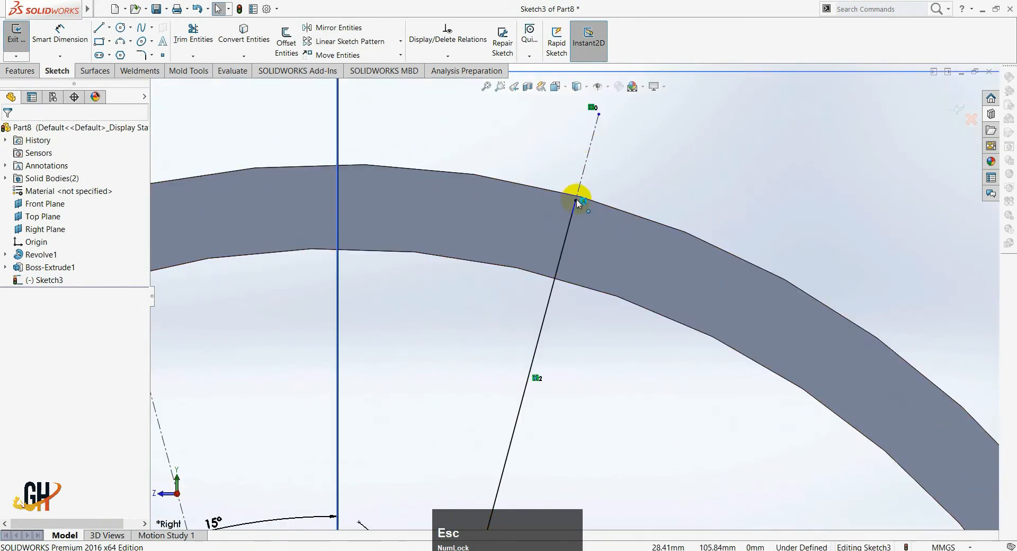
pyautogui.moveTo(577, 204); pyautogui.dragTo(564, 237)
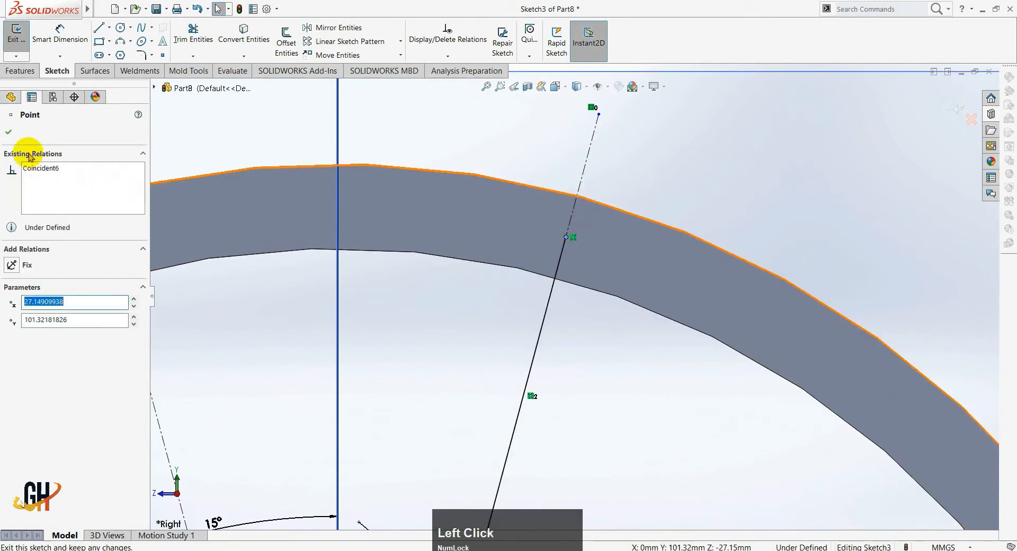
pyautogui.click(9, 132)
pyautogui.keyDown('ctrl'); pyautogui.moveTo(629, 342); pyautogui.dragTo(739, 63, button='middle'); pyautogui.keyUp('ctrl')
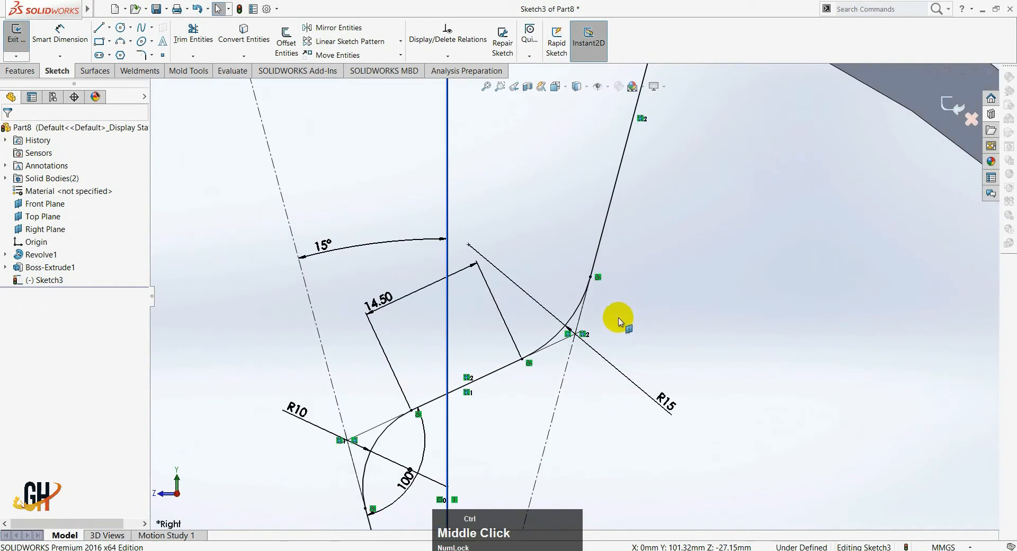
pyautogui.keyDown('ctrl'); pyautogui.moveTo(618, 320); pyautogui.dragTo(647, 293, button='middle'); pyautogui.keyUp('ctrl')
pyautogui.click(931, 111)
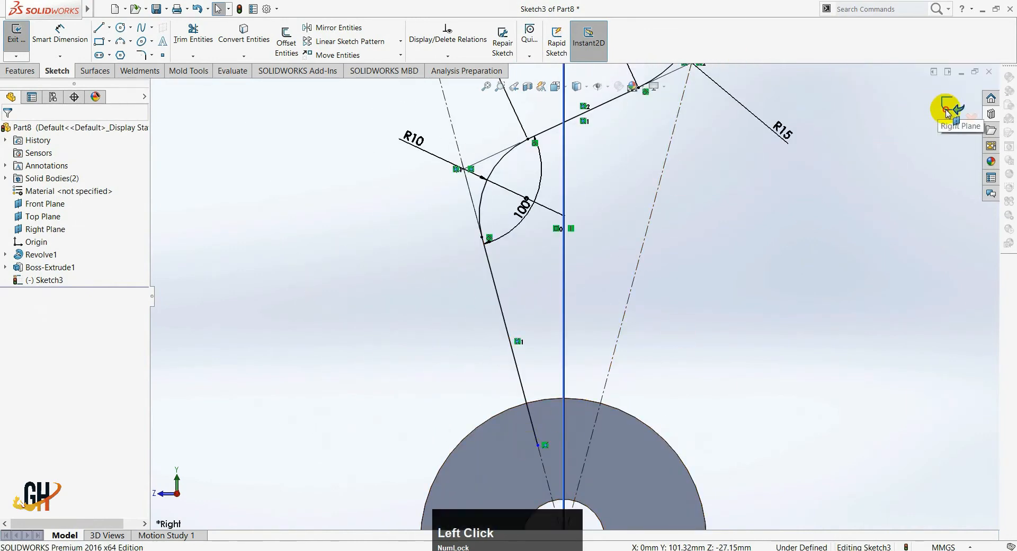
# - Sweep a 12 mm diameter circular profile along the spoke path sketch, checking the diameter in the Adobe Reader wheel drawing
pyautogui.scroll(2, 564, 242)
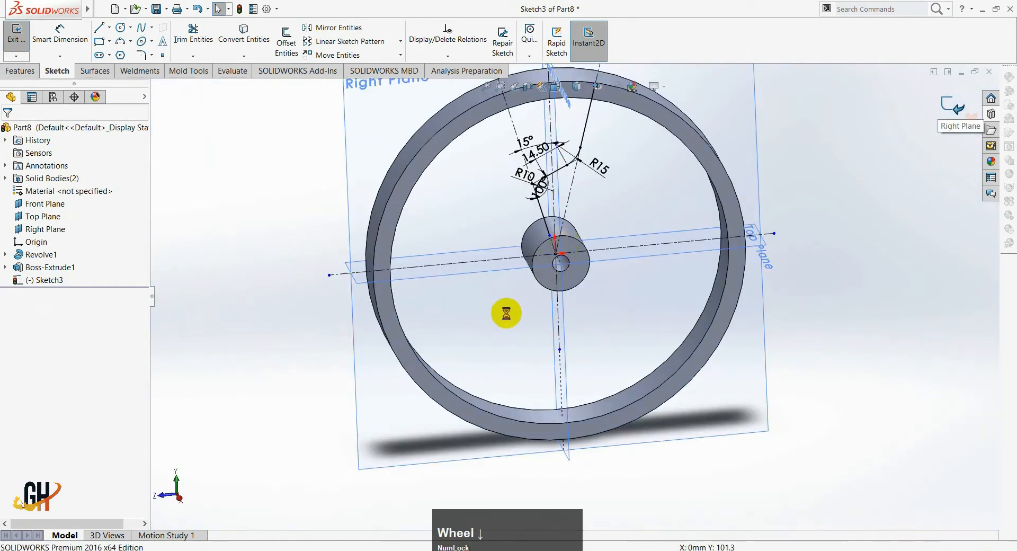
pyautogui.moveTo(506, 313)
pyautogui.mouseDown(button='middle')
pyautogui.moveTo(552, 301)
pyautogui.moveTo(527, 313)
pyautogui.moveTo(537, 244)
pyautogui.moveTo(545, 288)
pyautogui.moveTo(465, 340)
pyautogui.moveTo(499, 321)
pyautogui.mouseUp(button='middle')
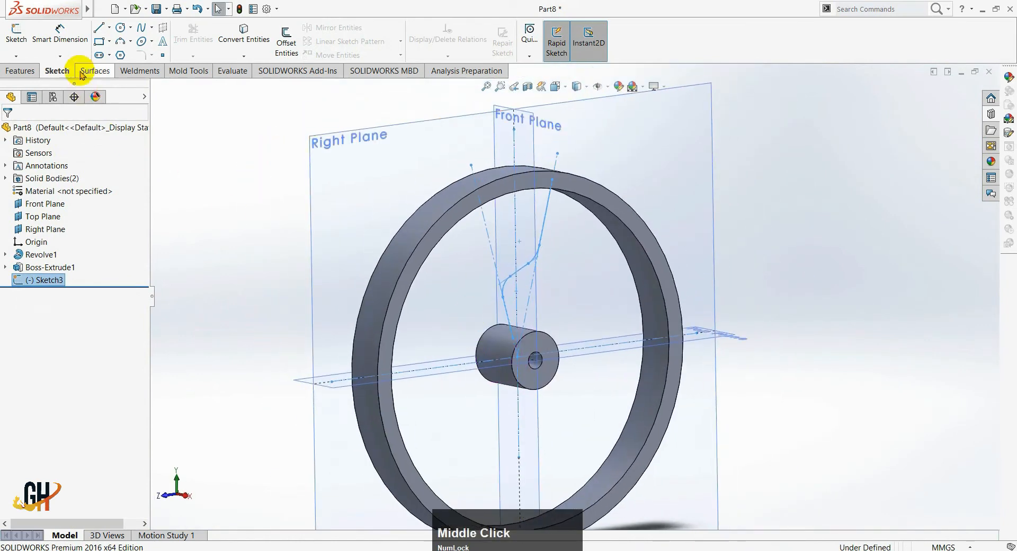
pyautogui.click(16, 70)
pyautogui.click(137, 32)
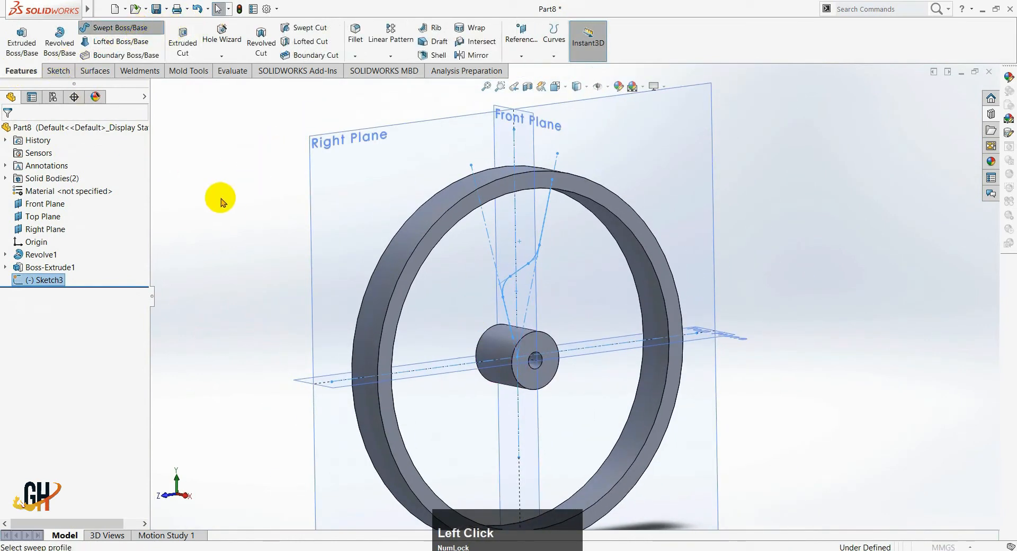
pyautogui.hotkey('alt', 'Tab')
pyautogui.moveTo(451, 287); pyautogui.dragTo(350, 337)
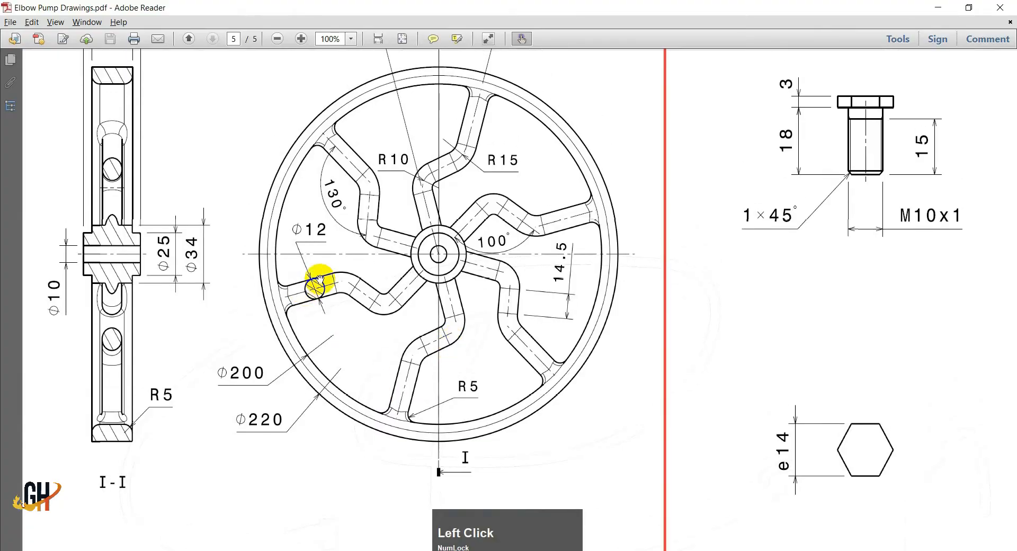
pyautogui.hotkey('alt', 'Tab')
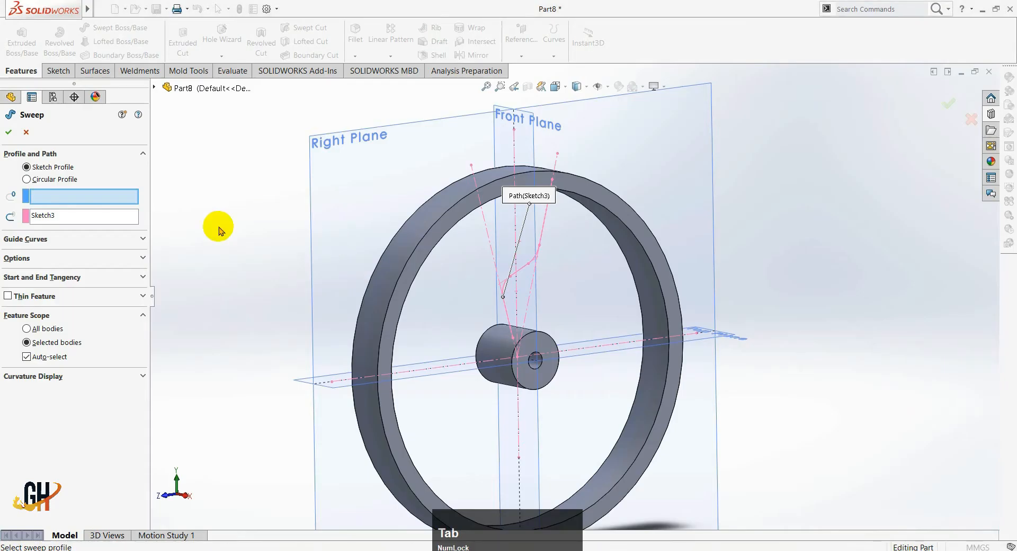
pyautogui.click(48, 179)
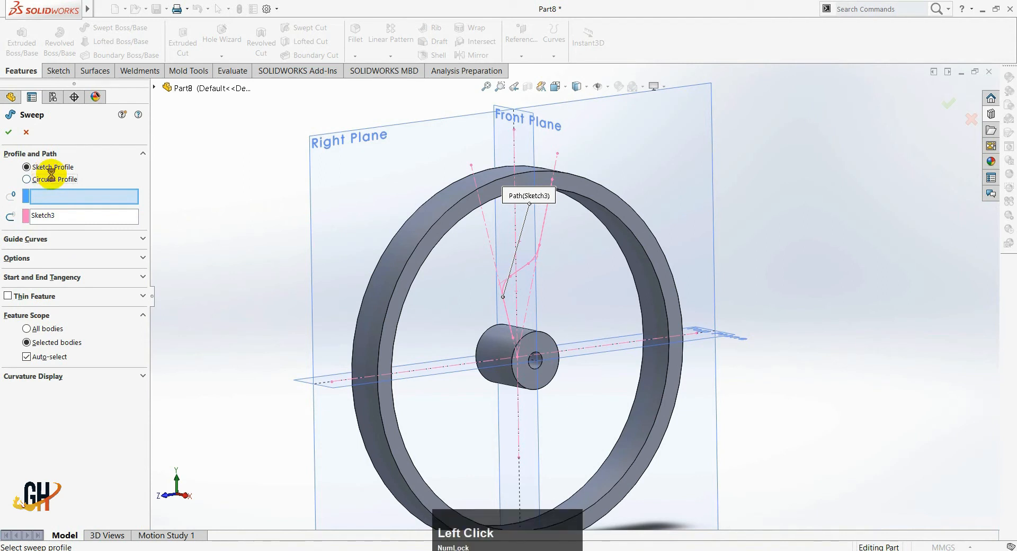
pyautogui.click(23, 216)
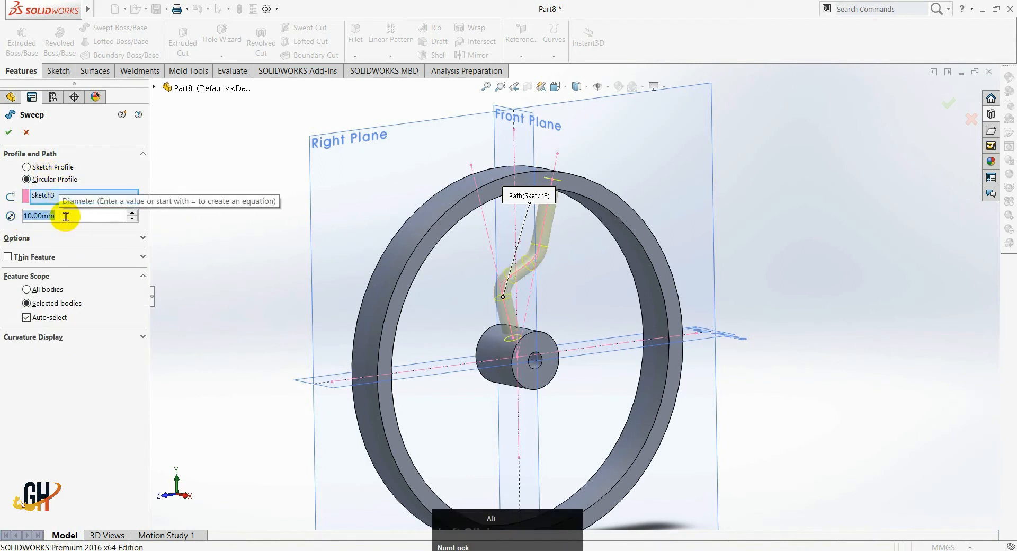
pyautogui.scroll(1, 66, 216)
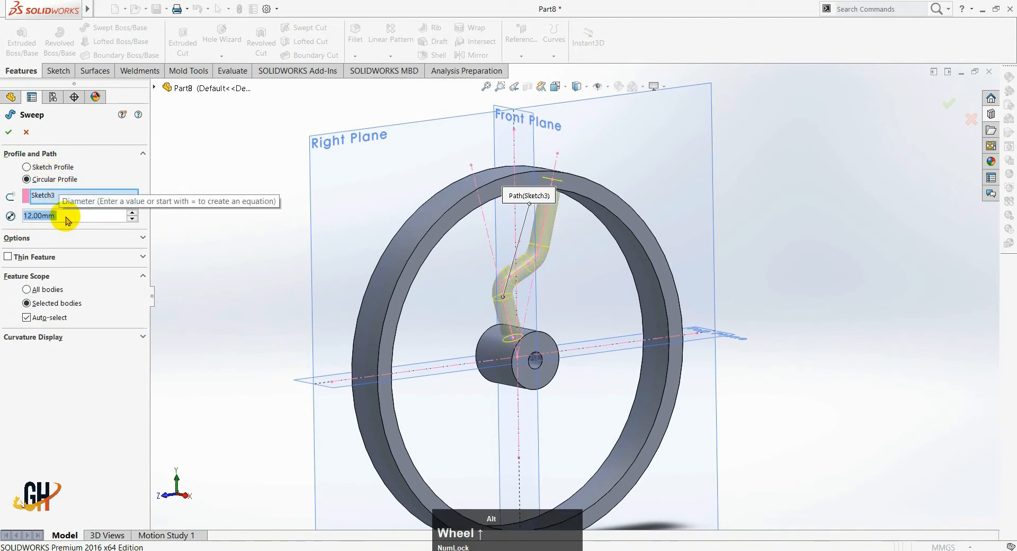
pyautogui.click(8, 137)
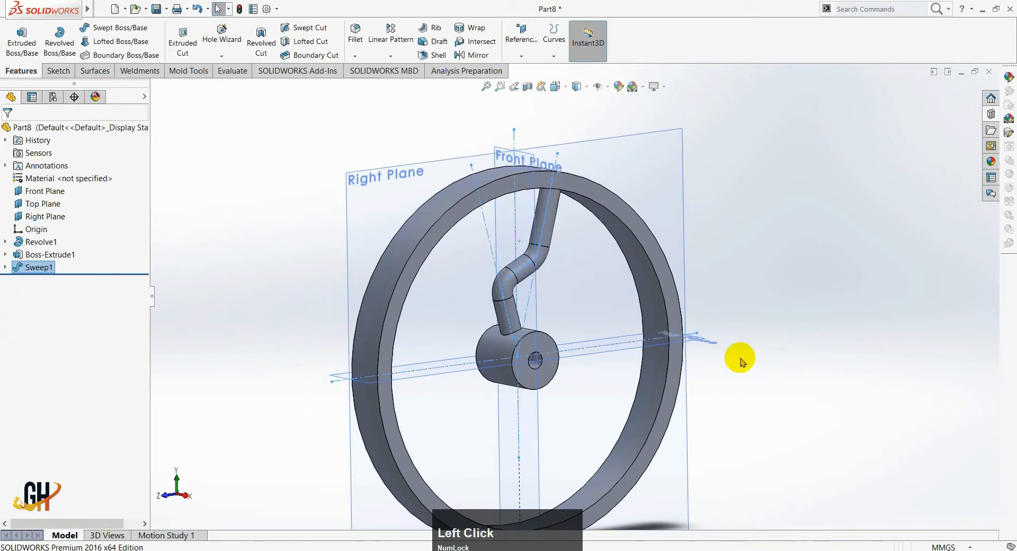
# - Fillet the inner circular edges of the wheel's rim with a 5 mm radius
pyautogui.moveTo(738, 356); pyautogui.dragTo(730, 318, button='middle')
pyautogui.click(336, 174)
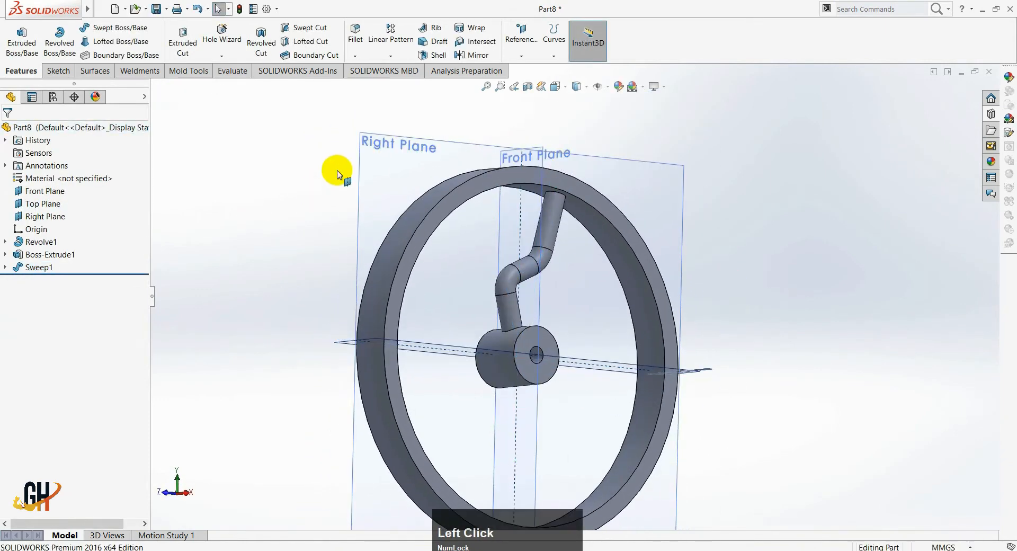
pyautogui.click(362, 66)
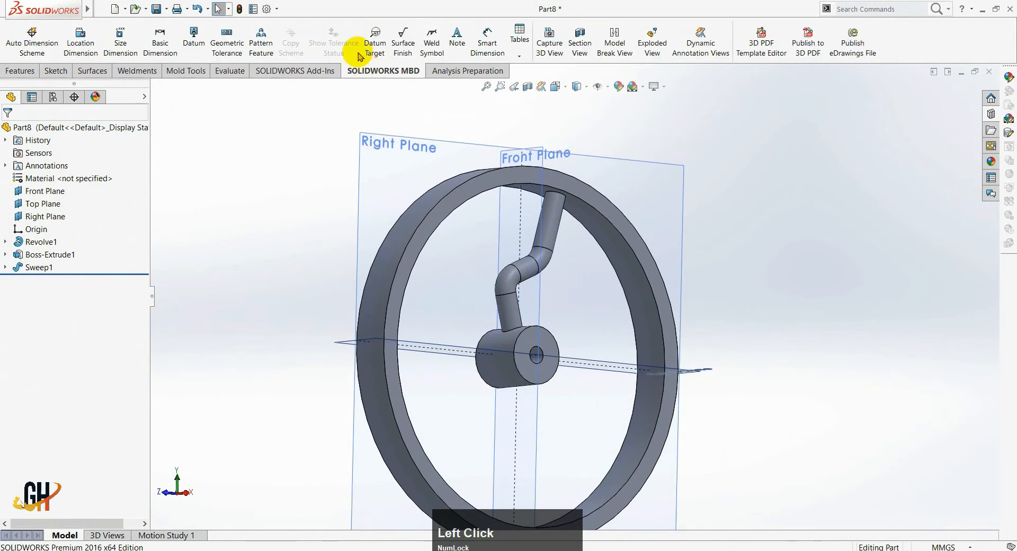
pyautogui.click(21, 70)
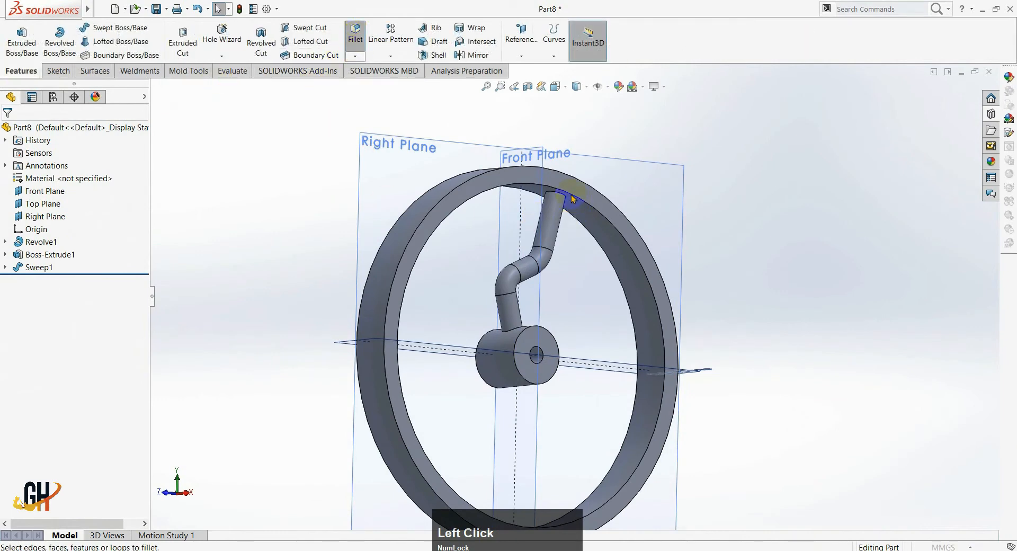
pyautogui.click(586, 200)
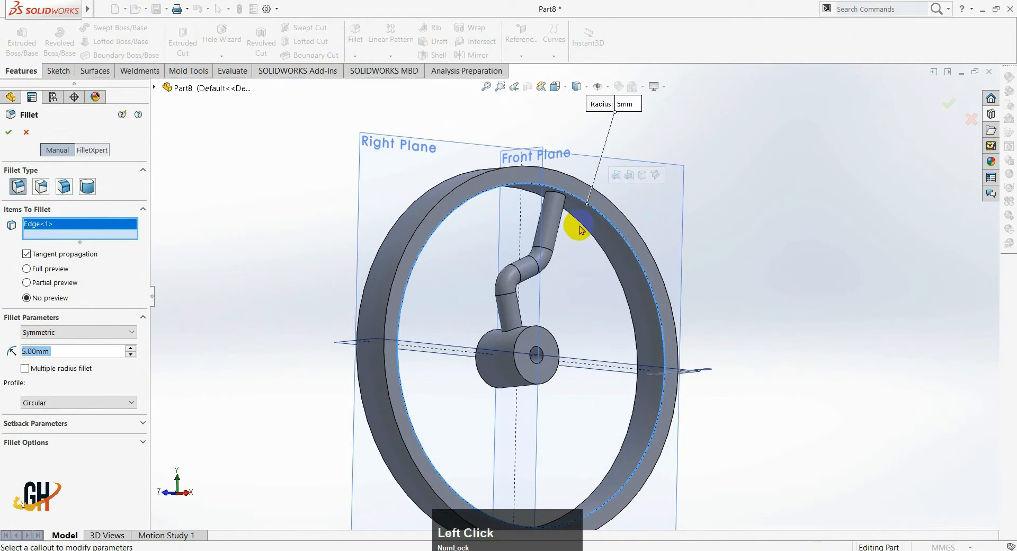
pyautogui.click(584, 227)
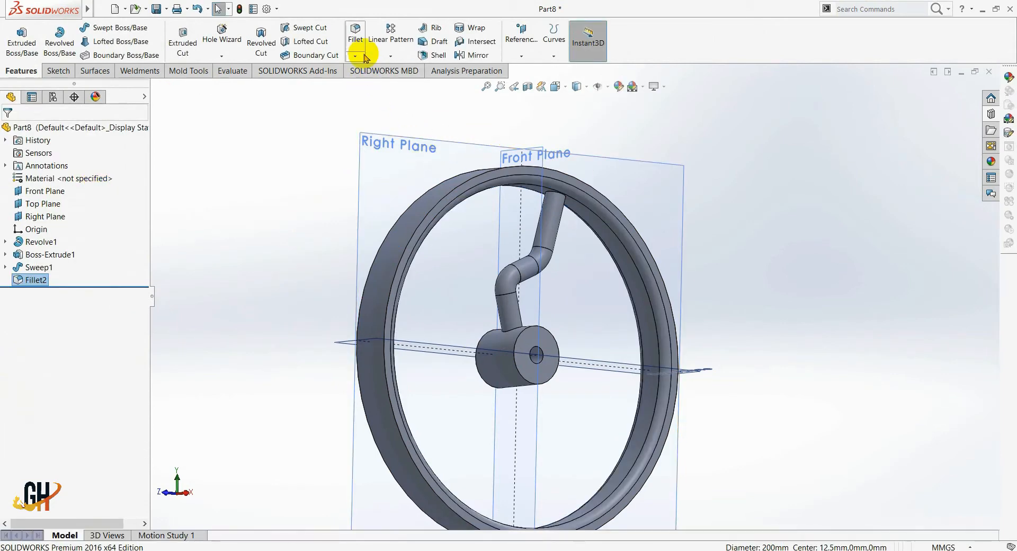
# - Add a 5 mm fillet along the edge where the swept spoke meets the rim
pyautogui.click(356, 43)
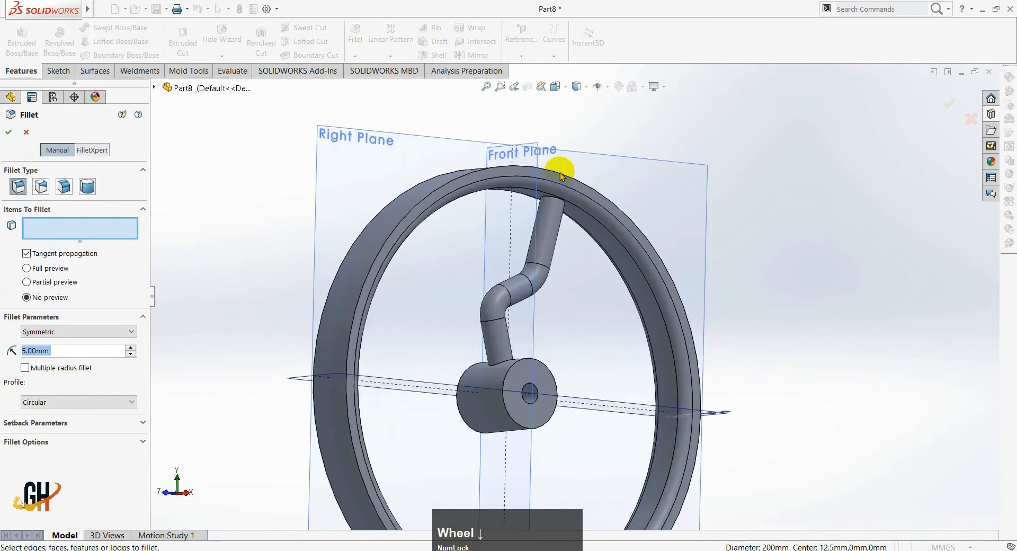
pyautogui.scroll(-5, 559, 193)
pyautogui.click(533, 285)
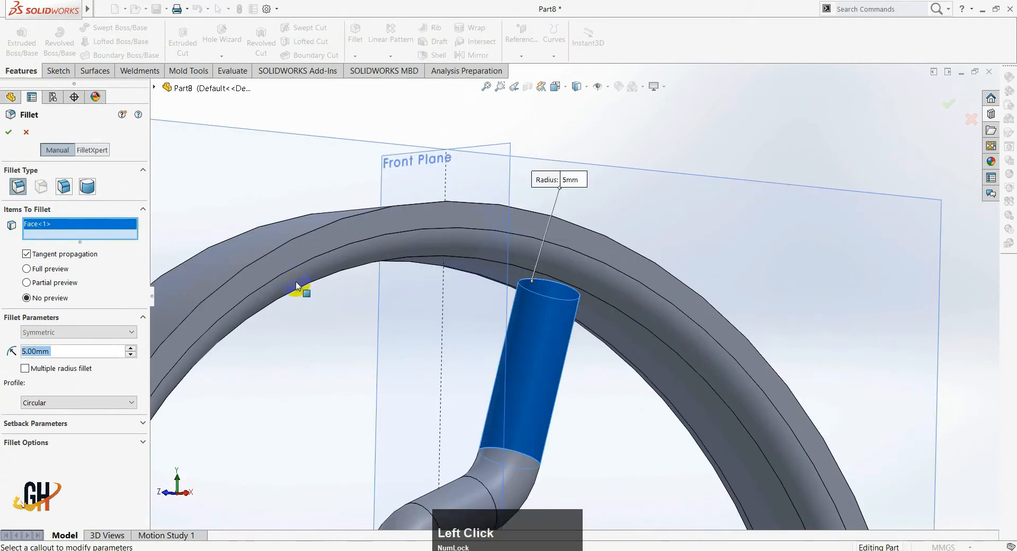
pyautogui.moveTo(607, 397); pyautogui.dragTo(556, 344, button='middle')
pyautogui.click(527, 345)
pyautogui.click(537, 249)
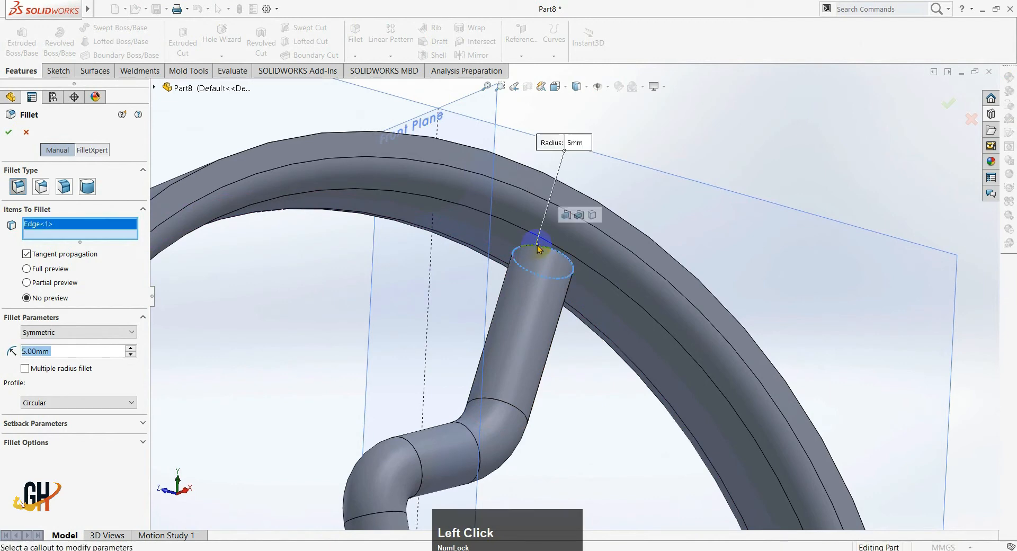
pyautogui.click(8, 133)
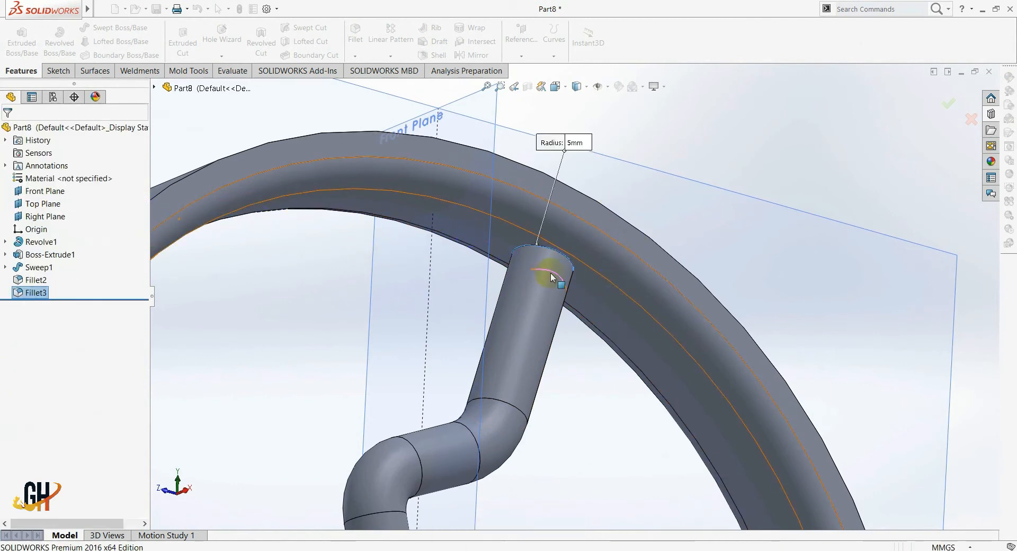
# - Circular-pattern the spoke sweep and its rim fillet around the hub's cylindrical face, with 6 equally spaced instances over 360°
pyautogui.scroll(-2, 617, 251)
pyautogui.scroll(5, 677, 215)
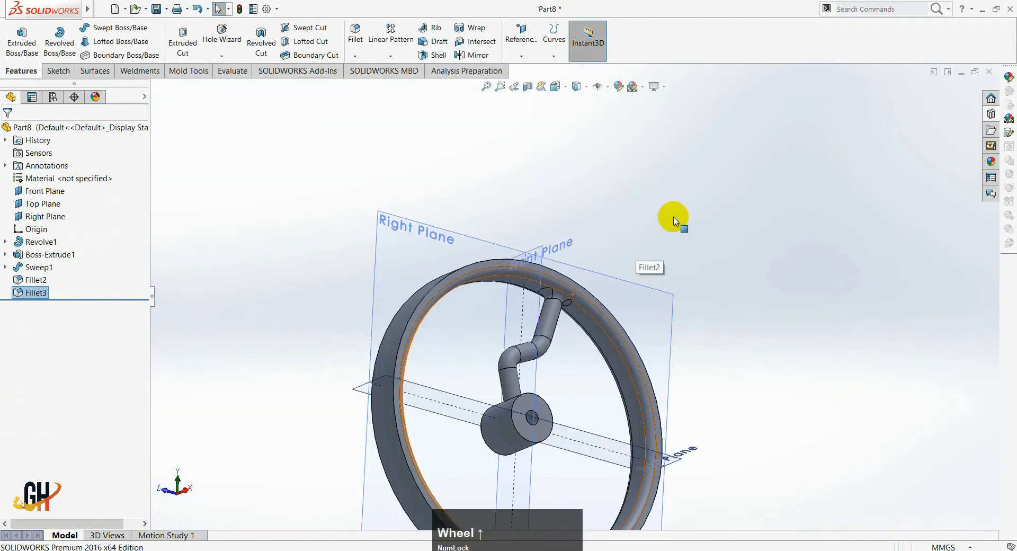
pyautogui.keyDown('ctrl'); pyautogui.moveTo(687, 356); pyautogui.dragTo(591, 401, button='middle'); pyautogui.keyUp('ctrl')
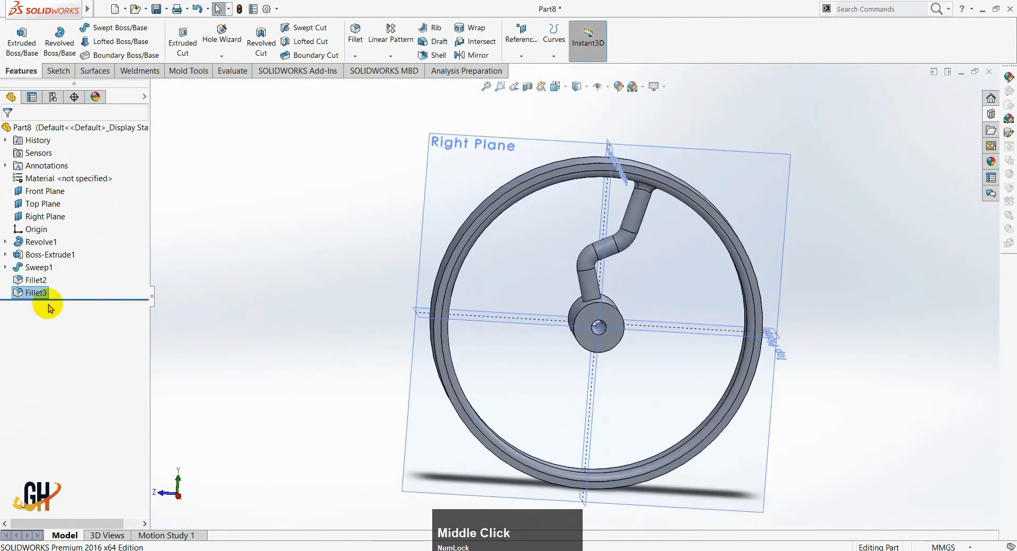
pyautogui.click(39, 267)
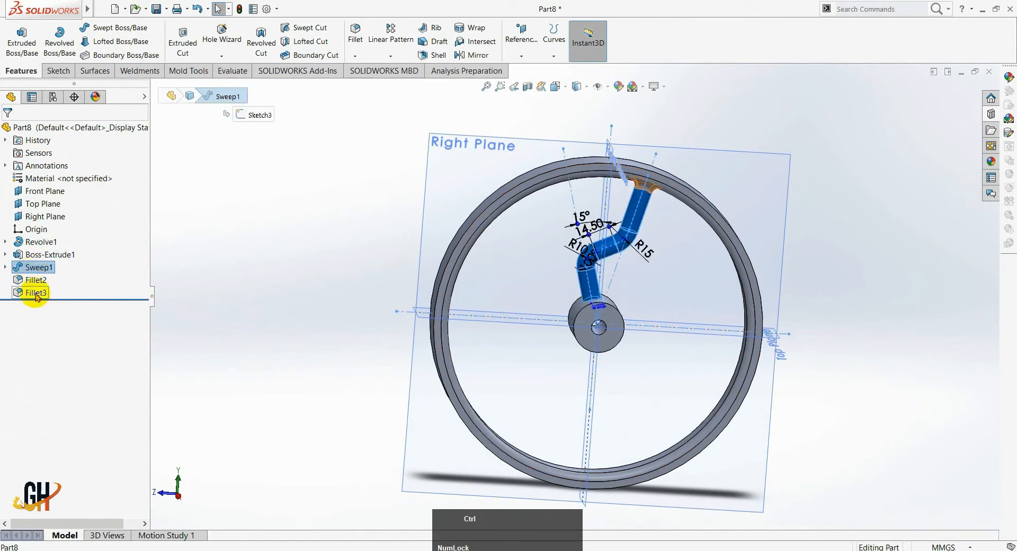
pyautogui.keyDown('ctrl'); pyautogui.click(36, 294); pyautogui.keyUp('ctrl')
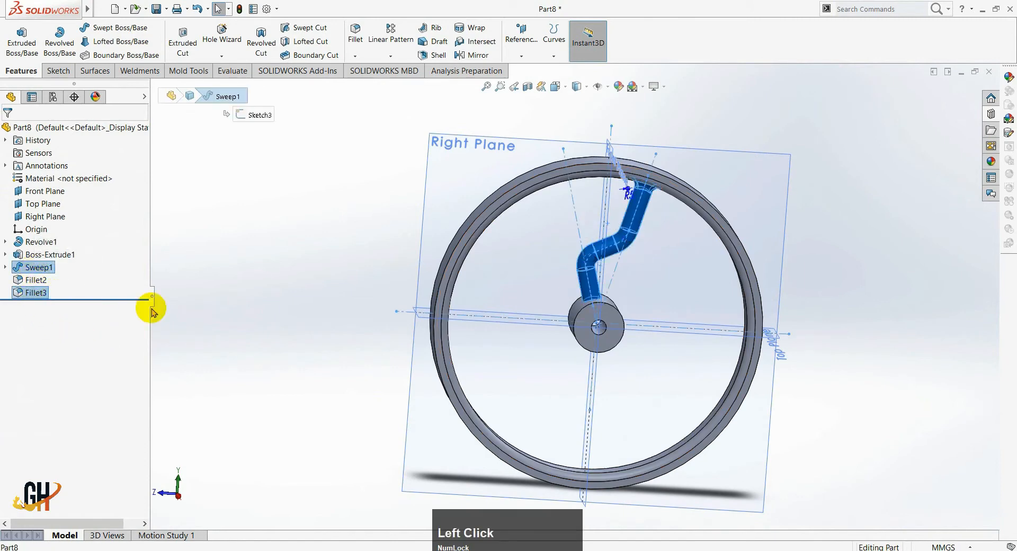
pyautogui.click(395, 58)
pyautogui.click(396, 86)
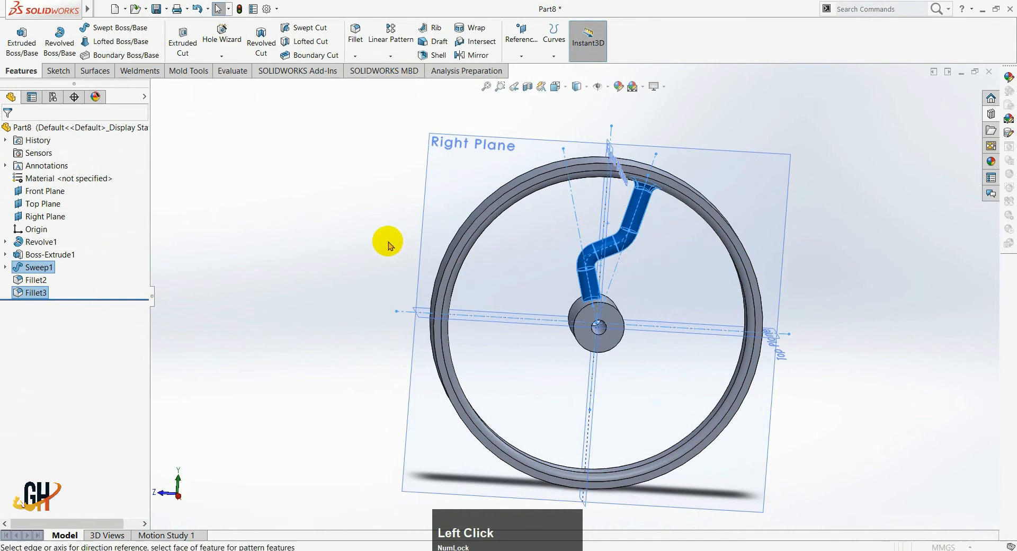
pyautogui.moveTo(374, 342); pyautogui.dragTo(396, 377, button='middle')
pyautogui.click(32, 211)
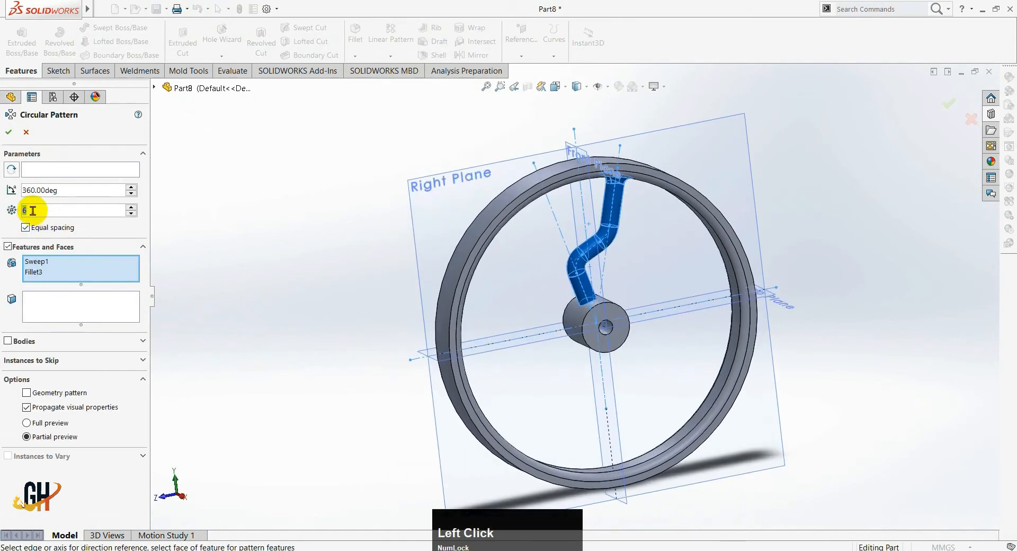
pyautogui.click(69, 164)
pyautogui.scroll(-5, 562, 329)
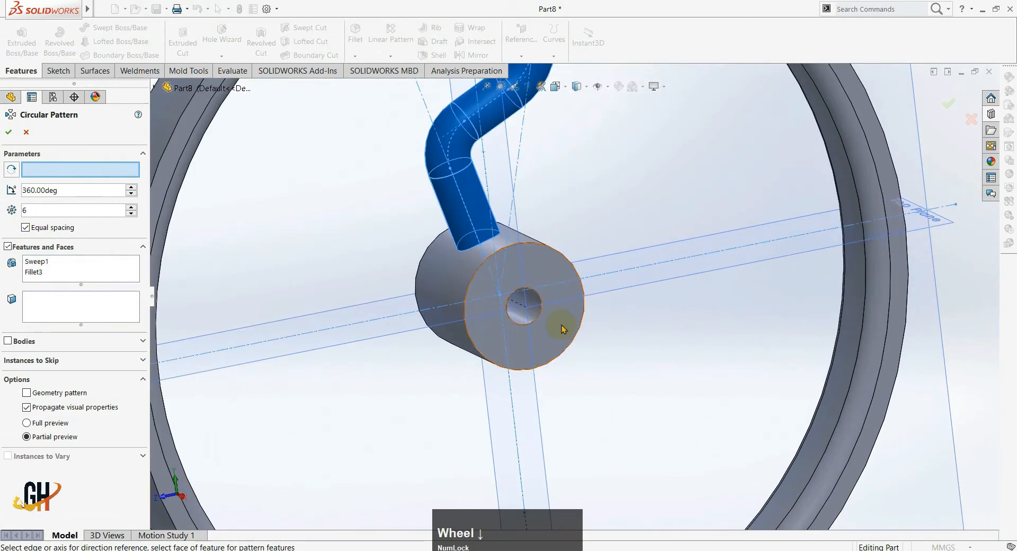
pyautogui.click(445, 269)
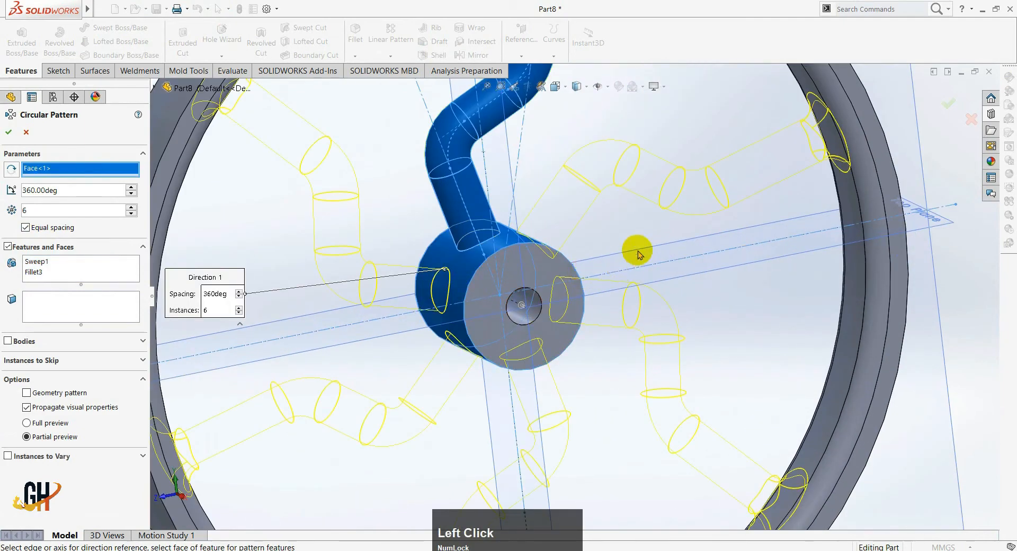
pyautogui.scroll(4, 638, 246)
pyautogui.moveTo(642, 244); pyautogui.dragTo(619, 311, button='middle')
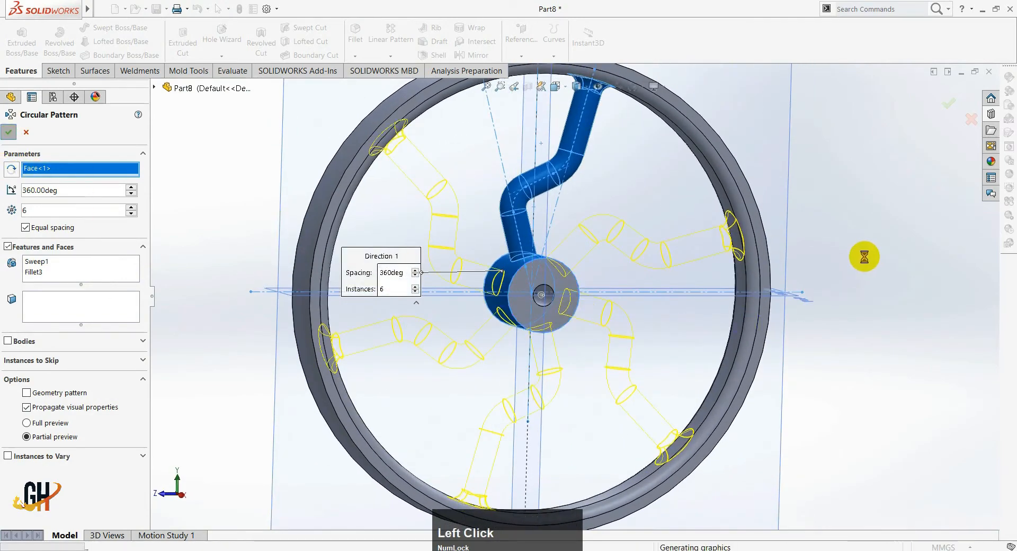
pyautogui.click(854, 343)
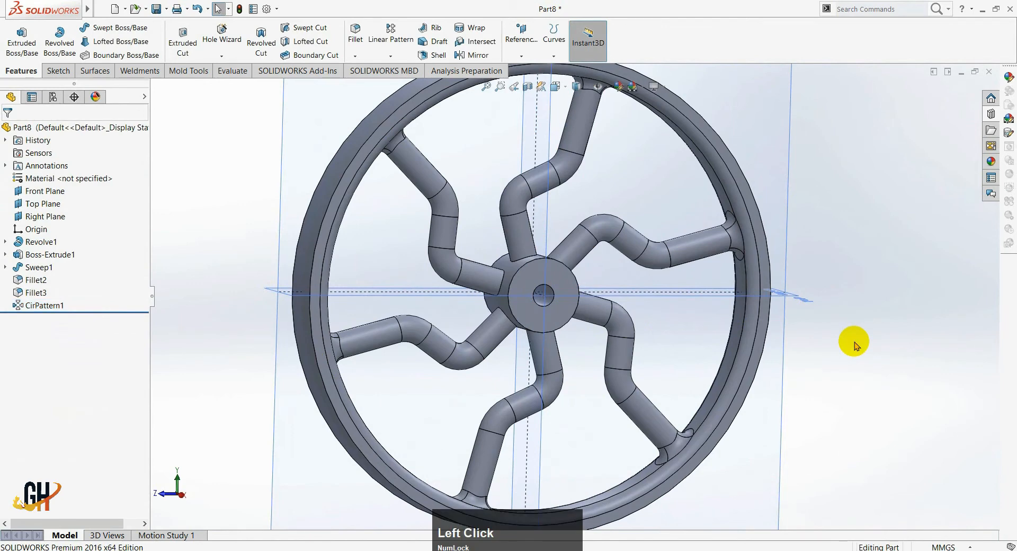
# - Switch to the isometric view and hide the Front, Top and Right planes
pyautogui.hotkey('ctrl', '7')
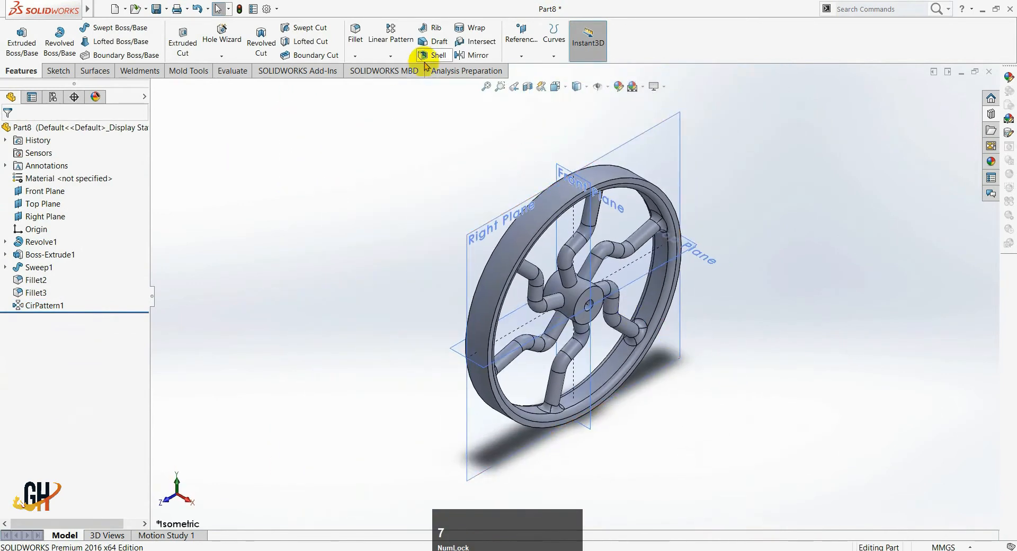
pyautogui.press('F8')
pyautogui.click(156, 191)
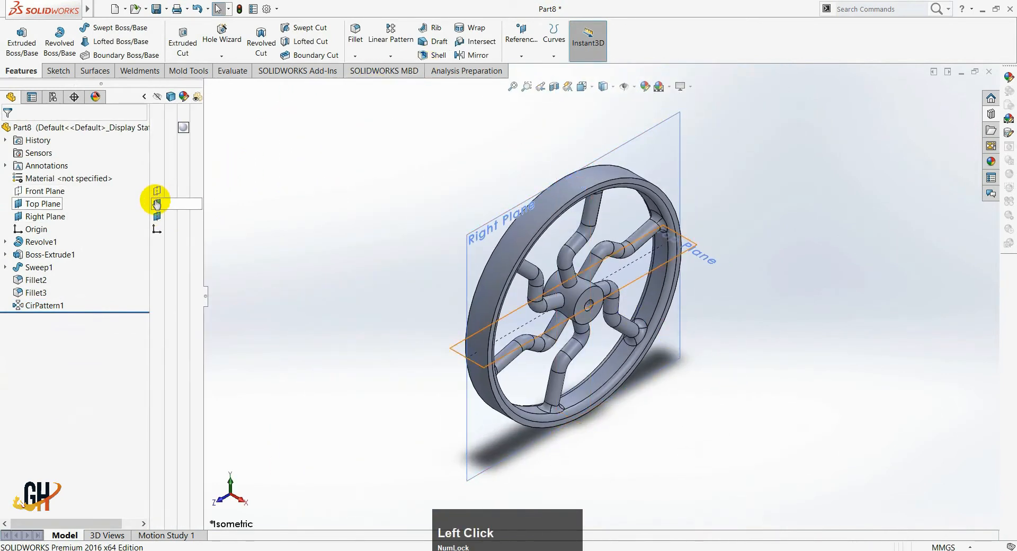
pyautogui.click(156, 201)
pyautogui.click(157, 216)
pyautogui.press('F8')
pyautogui.click(320, 288)
# - Save the wheel part as Part5-Wheel in the Elbow Pump folder
pyautogui.press('s')
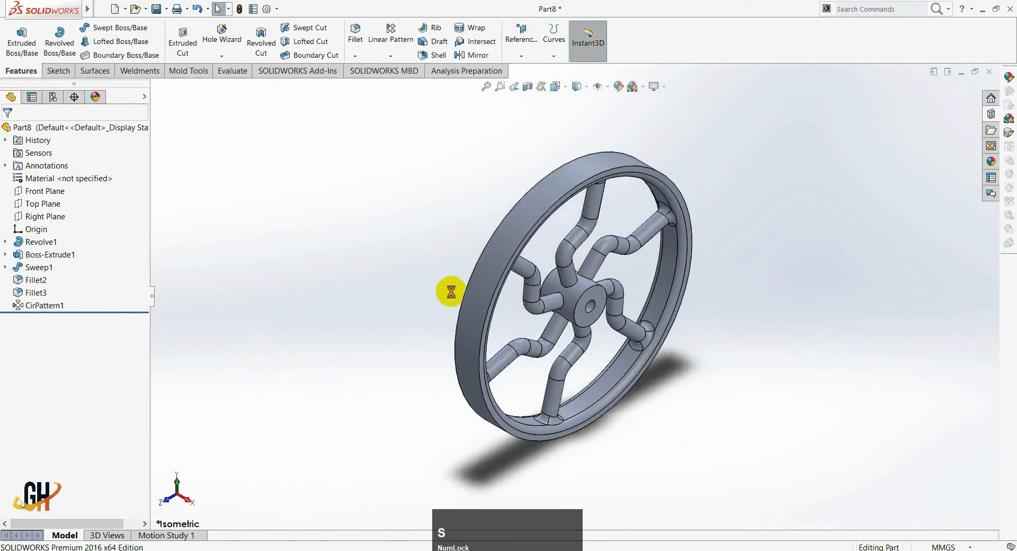
pyautogui.hotkey('ctrl', 's')
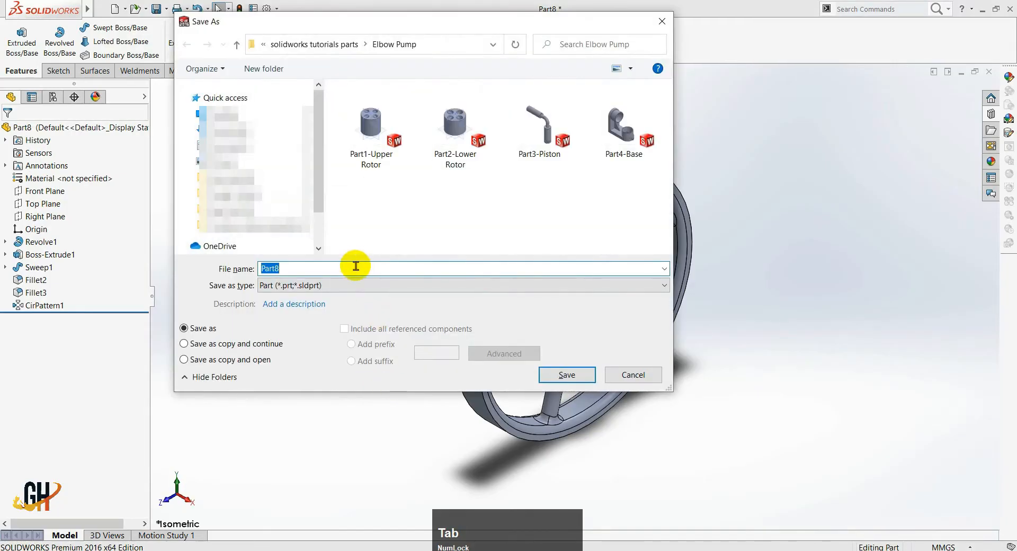
pyautogui.click(357, 266)
pyautogui.press('BackSpace')
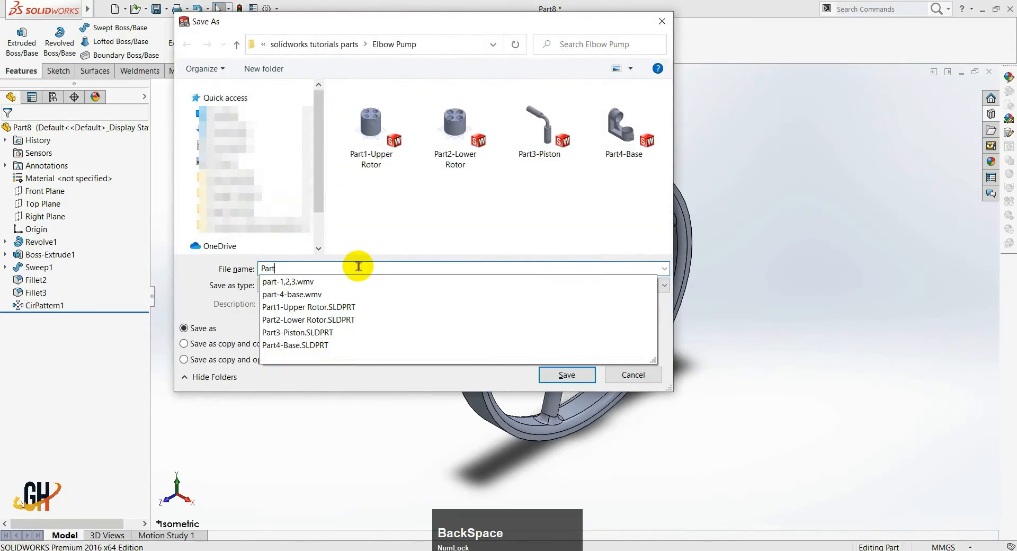
pyautogui.write('5-W')
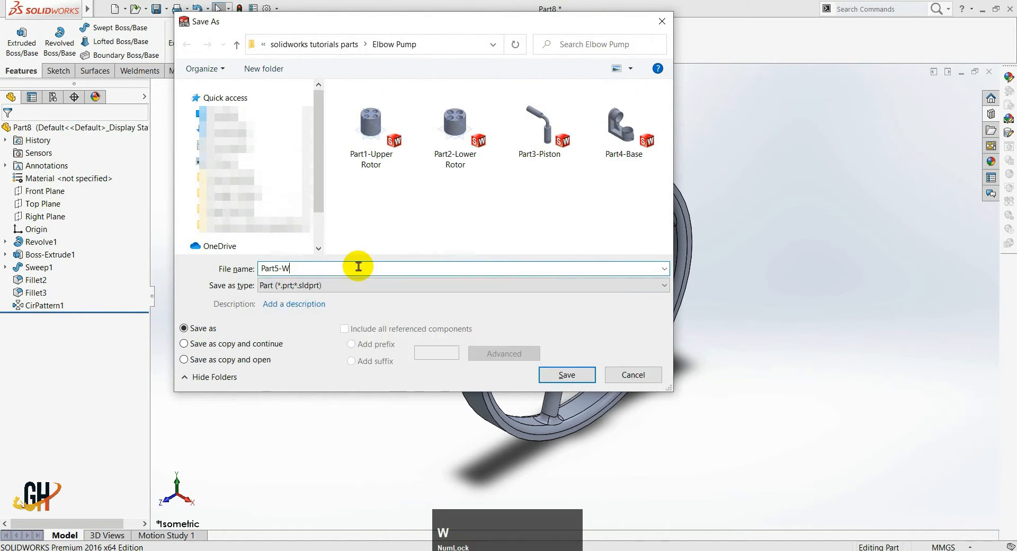
pyautogui.write('j')
pyautogui.press('BackSpace')
pyautogui.write('heel')
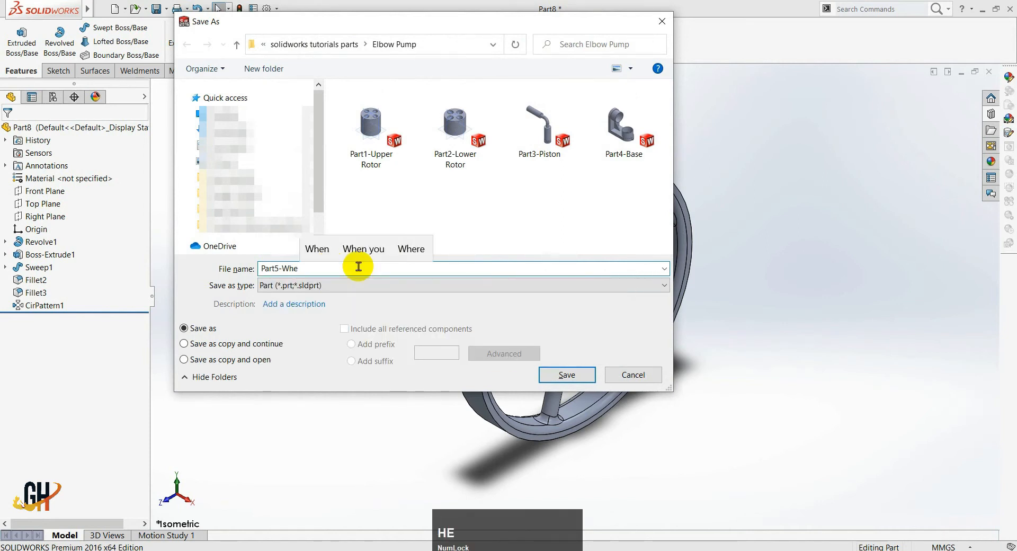
pyautogui.click(574, 378)
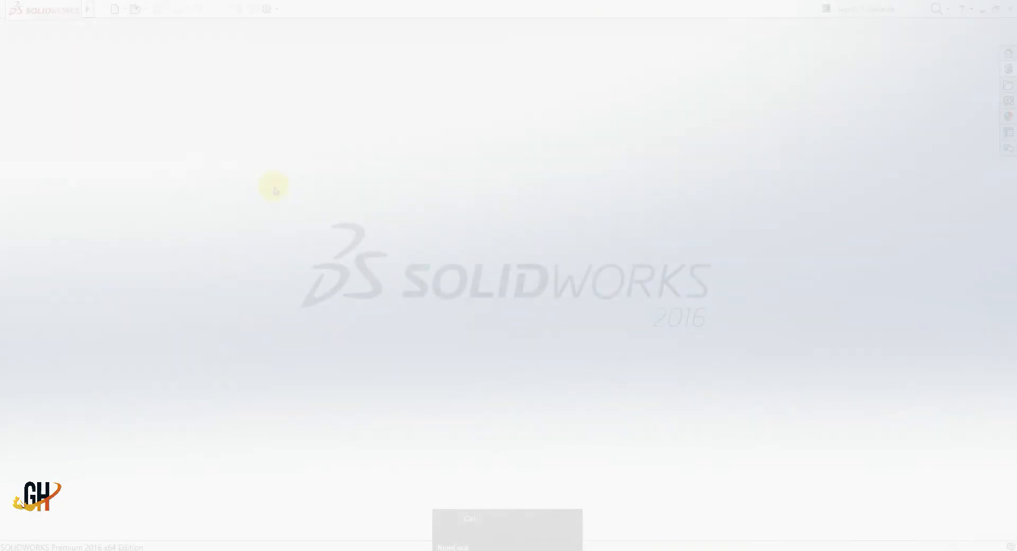
# - Create a new part document
pyautogui.hotkey('ctrl', 'n')
pyautogui.press('Return')
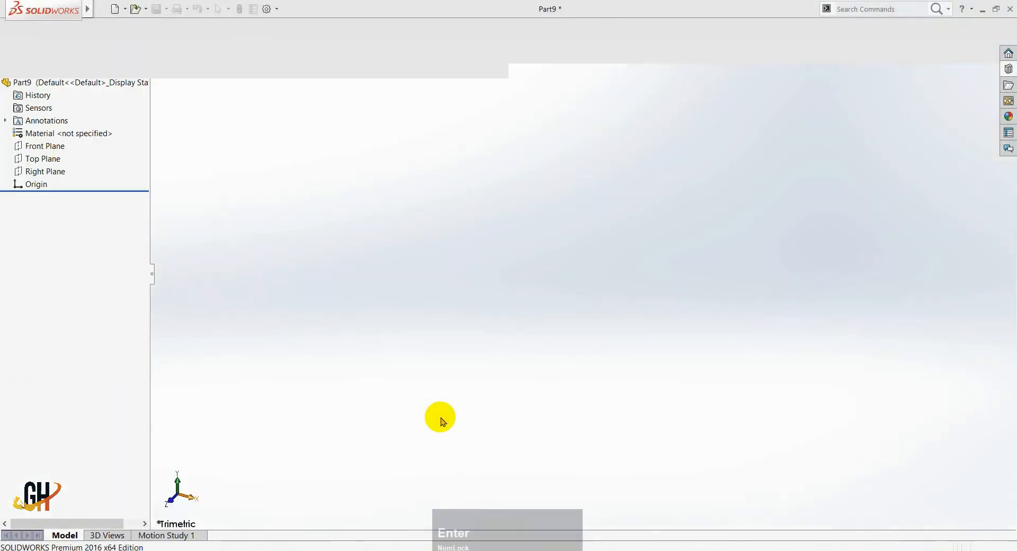
# - Examine the dimensions in the 6 & 7 Nuts drawing in Adobe Reader, then return to the new SOLIDWORKS part
pyautogui.press('alt')
pyautogui.hotkey('alt', 'Tab')
pyautogui.moveTo(692, 318); pyautogui.dragTo(397, 265)
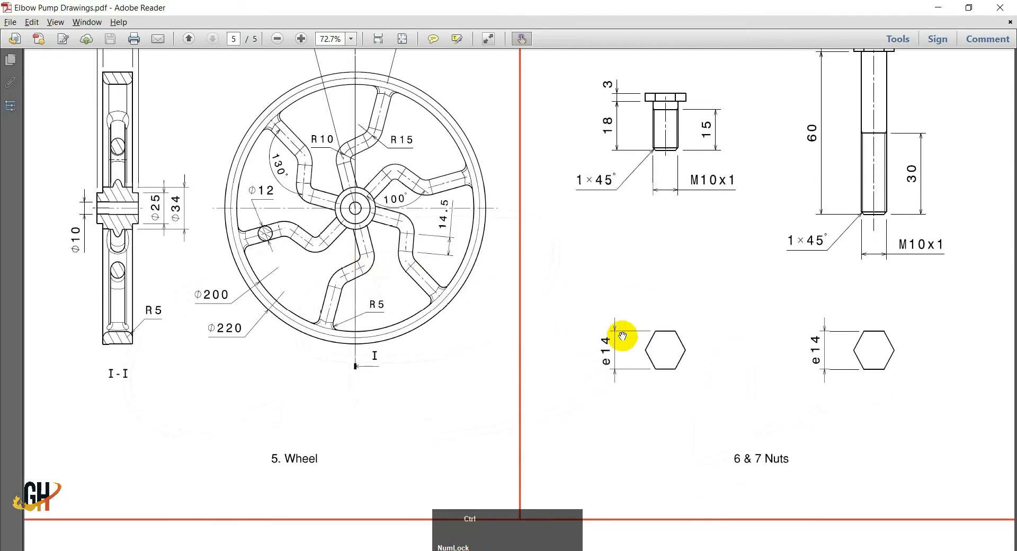
pyautogui.keyDown('ctrl'); pyautogui.scroll(-1, 639, 347); pyautogui.keyUp('ctrl')
pyautogui.moveTo(795, 317); pyautogui.dragTo(641, 381)
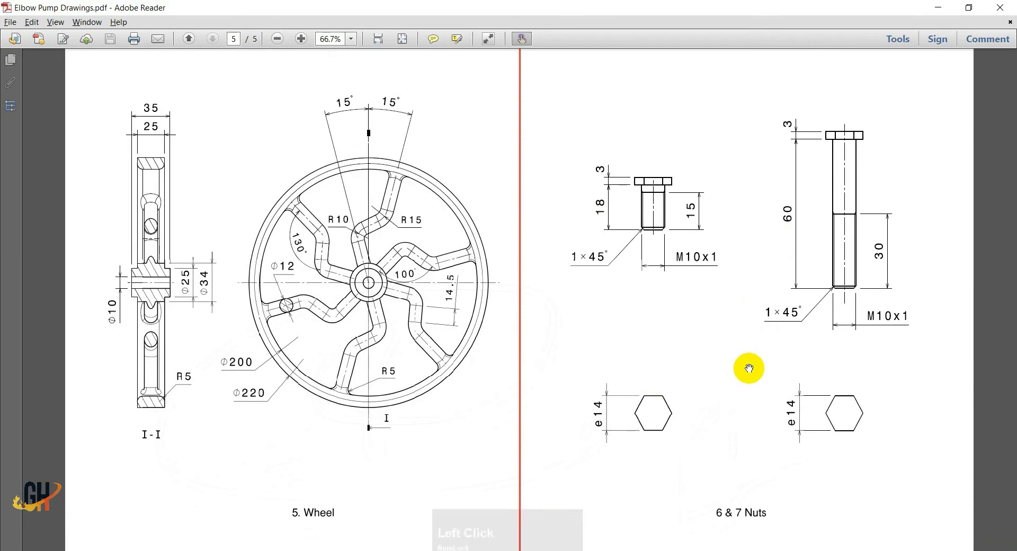
pyautogui.keyDown('ctrl'); pyautogui.scroll(1, 754, 376); pyautogui.keyUp('ctrl')
pyautogui.moveTo(752, 381); pyautogui.dragTo(569, 357)
pyautogui.keyDown('ctrl'); pyautogui.scroll(-1, 783, 319); pyautogui.keyUp('ctrl')
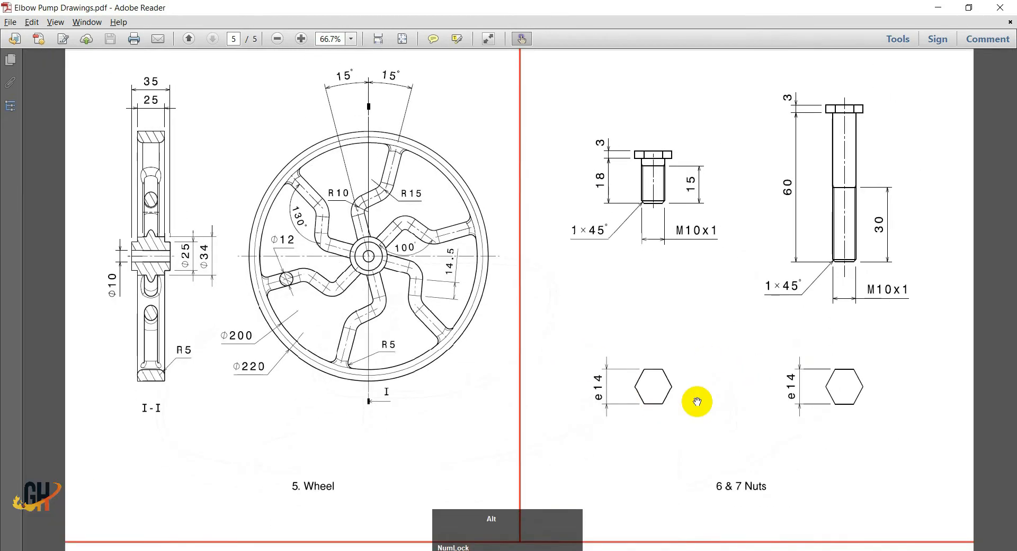
pyautogui.hotkey('alt', 'Tab')
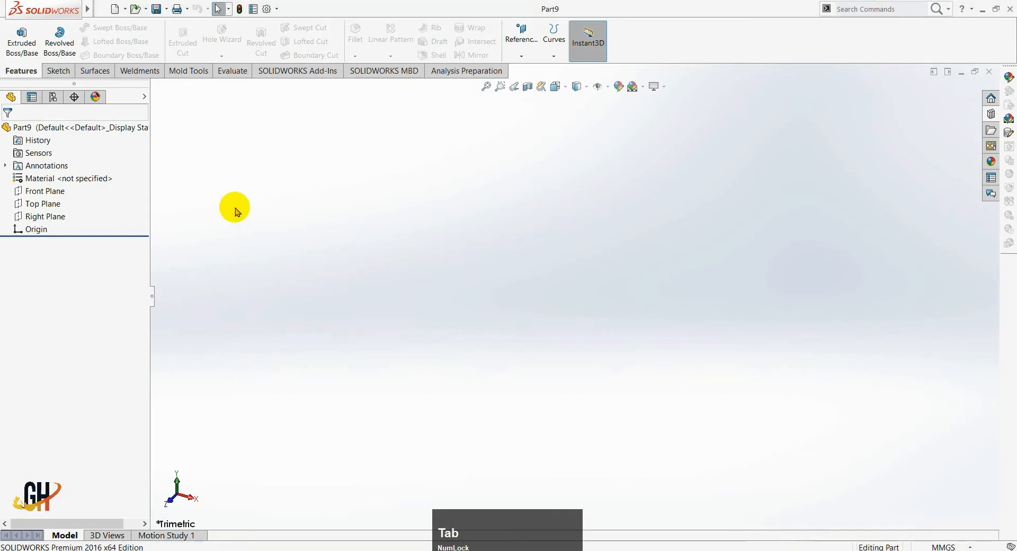
# - Show the Front, Top and Right planes in the new part
pyautogui.press('F8')
pyautogui.click(156, 191)
pyautogui.click(157, 203)
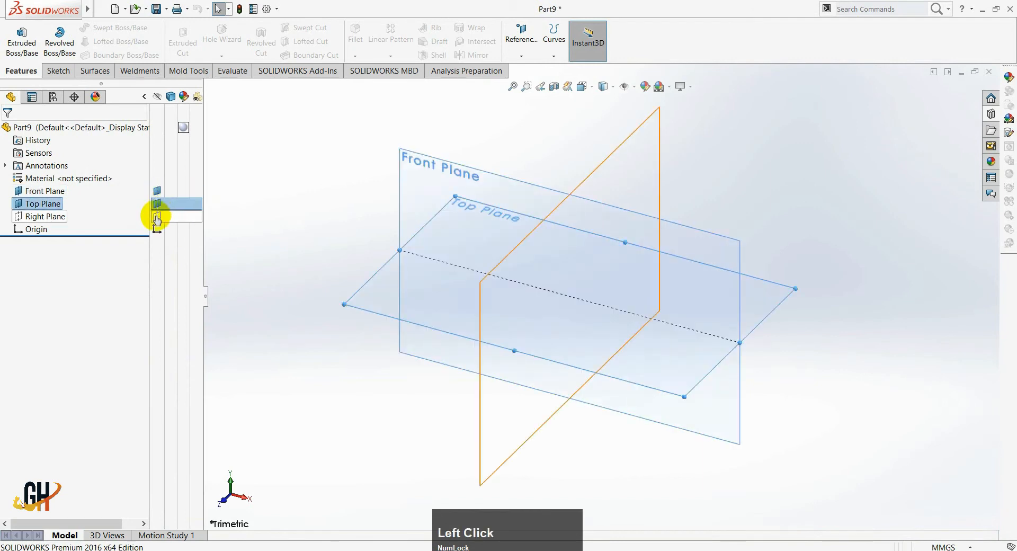
pyautogui.click(157, 219)
pyautogui.press('F8')
pyautogui.click(340, 230)
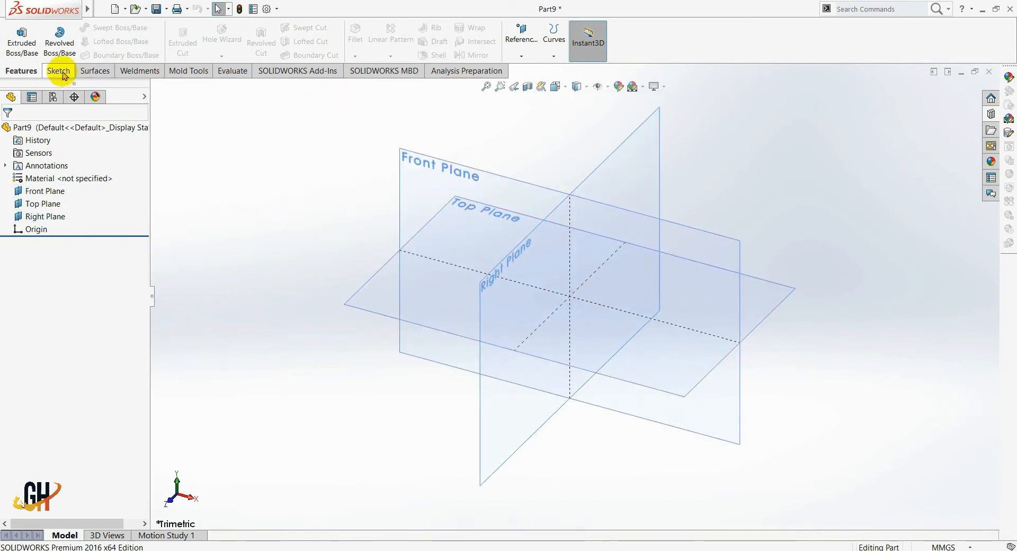
# - Sketch a six-sided polygon on the Top Plane, centred on the origin, with an inscribed circle about 60 mm in diameter
pyautogui.click(60, 71)
pyautogui.click(17, 34)
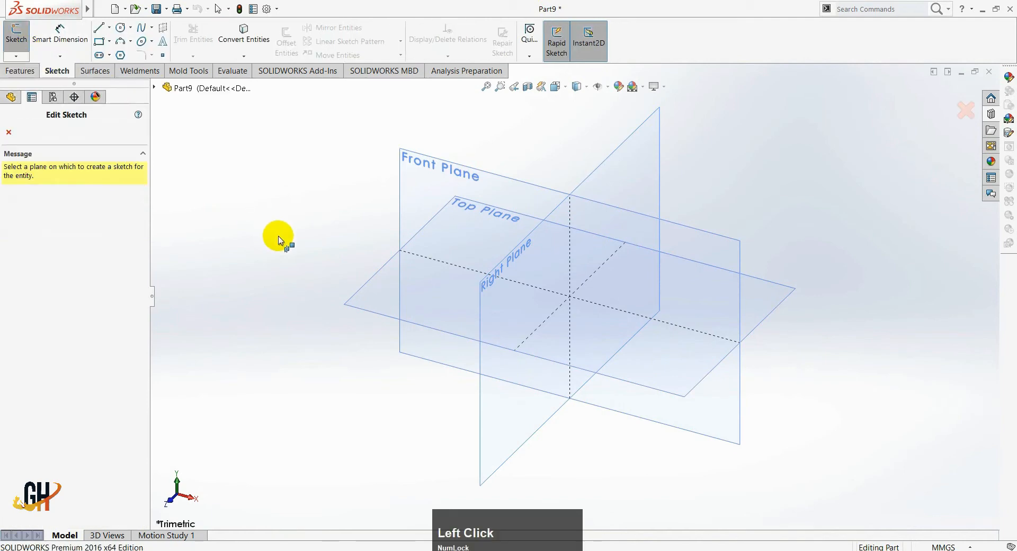
pyautogui.click(375, 268)
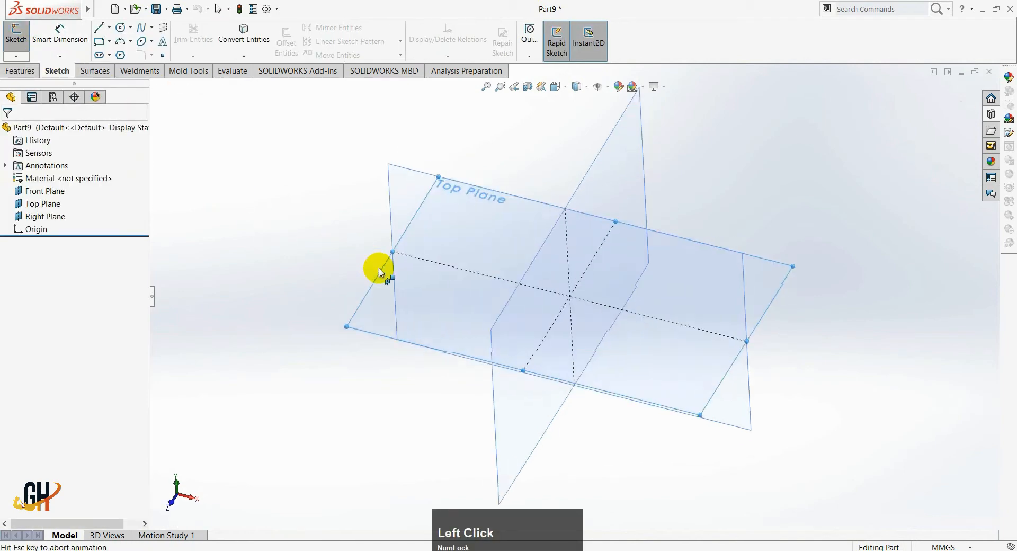
pyautogui.click(121, 55)
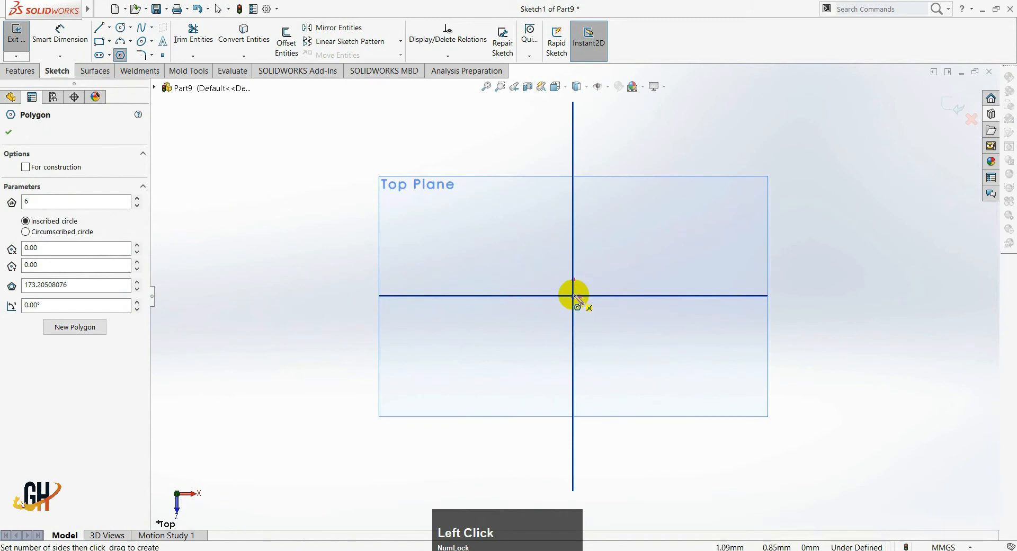
pyautogui.moveTo(573, 295); pyautogui.dragTo(632, 298)
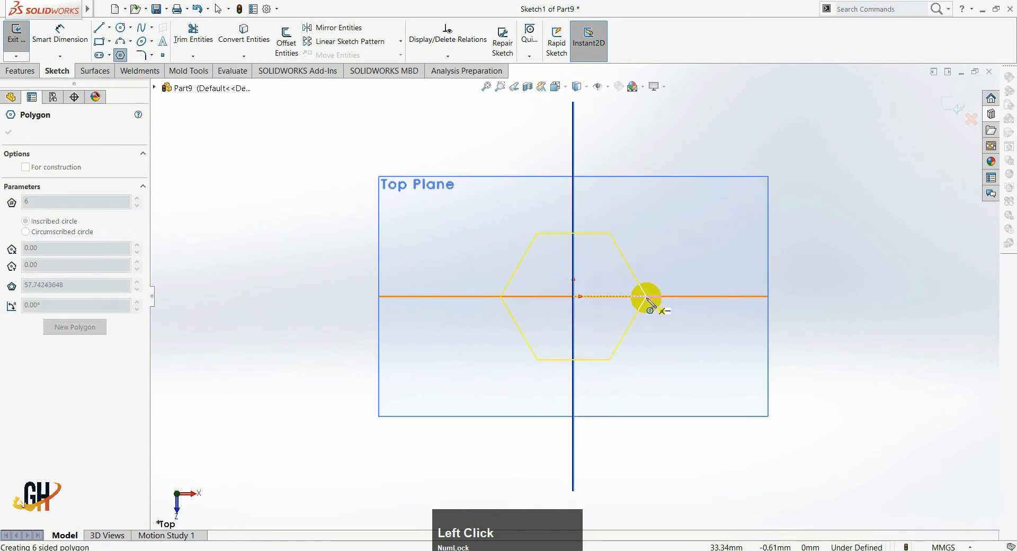
pyautogui.click(647, 298)
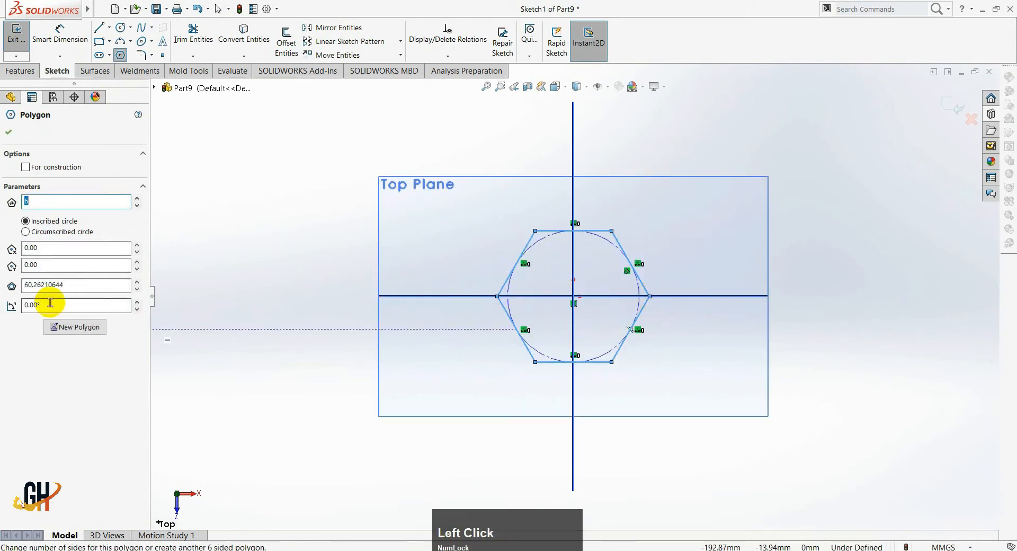
pyautogui.click(9, 133)
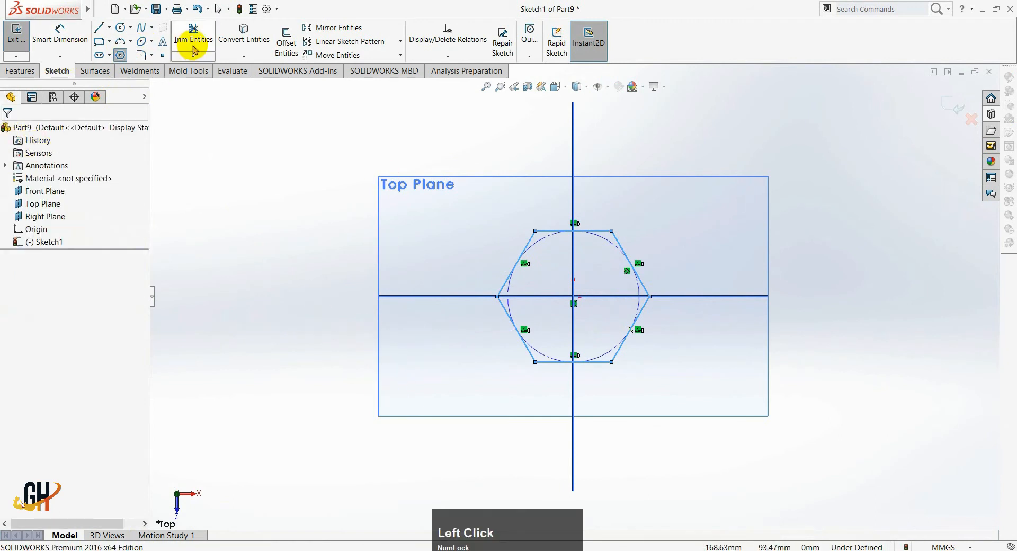
# - Check the hexagon size in the Adobe Reader drawing, then dimension the hexagon's across-flats distance at 14 mm in SOLIDWORKS
pyautogui.click(63, 31)
pyautogui.hotkey('alt', 'Tab')
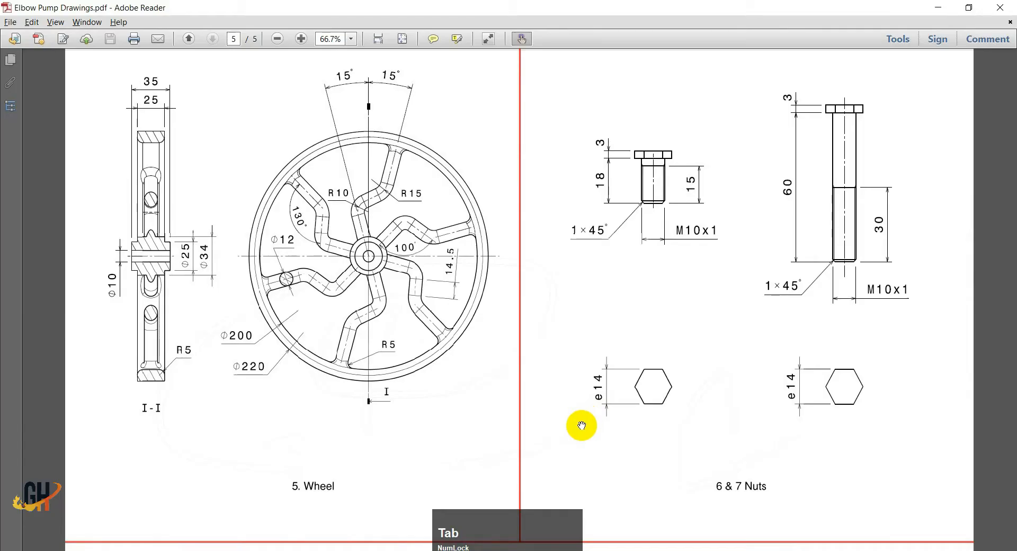
pyautogui.hotkey('alt', 'Tab')
pyautogui.click(593, 362)
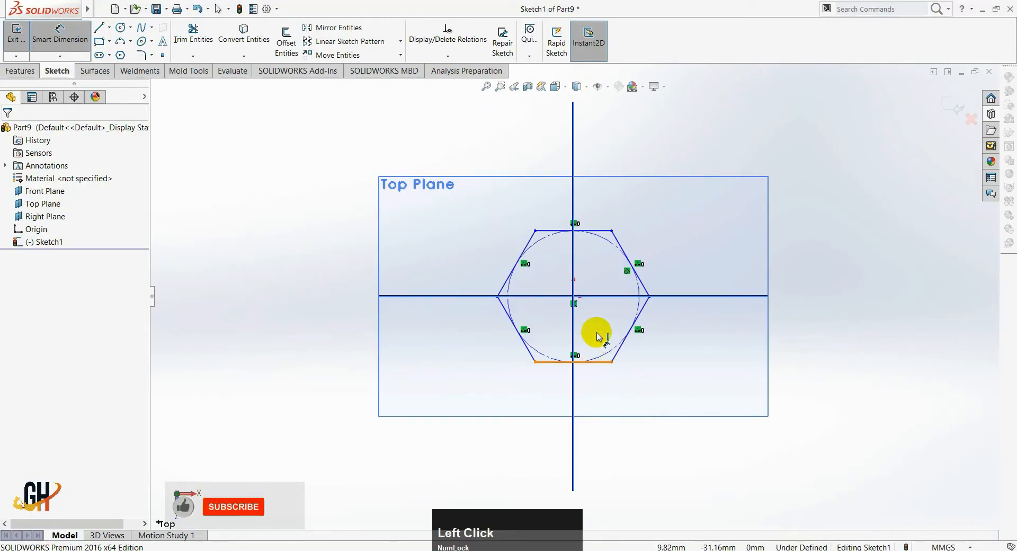
pyautogui.click(602, 231)
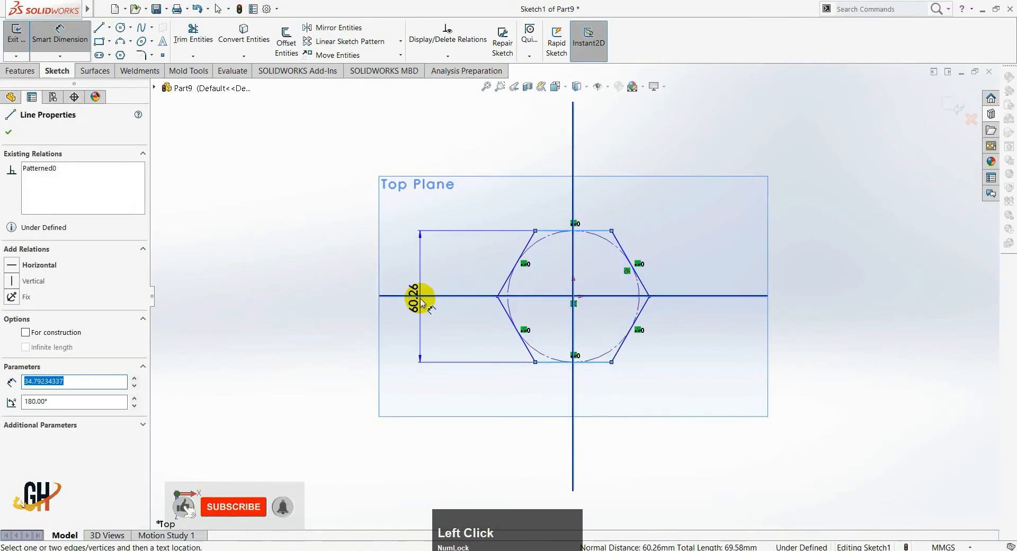
pyautogui.click(461, 303)
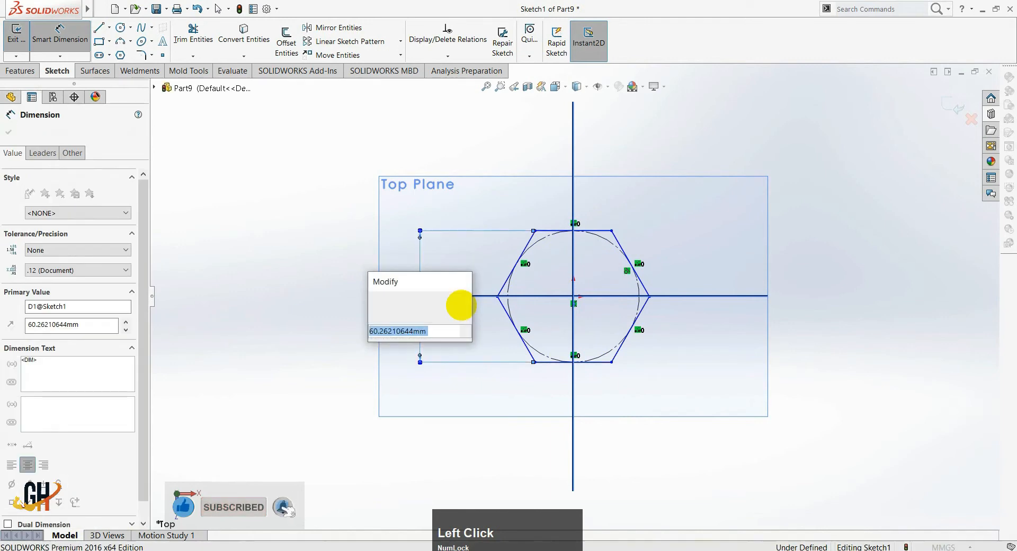
pyautogui.write('14')
pyautogui.press('Return')
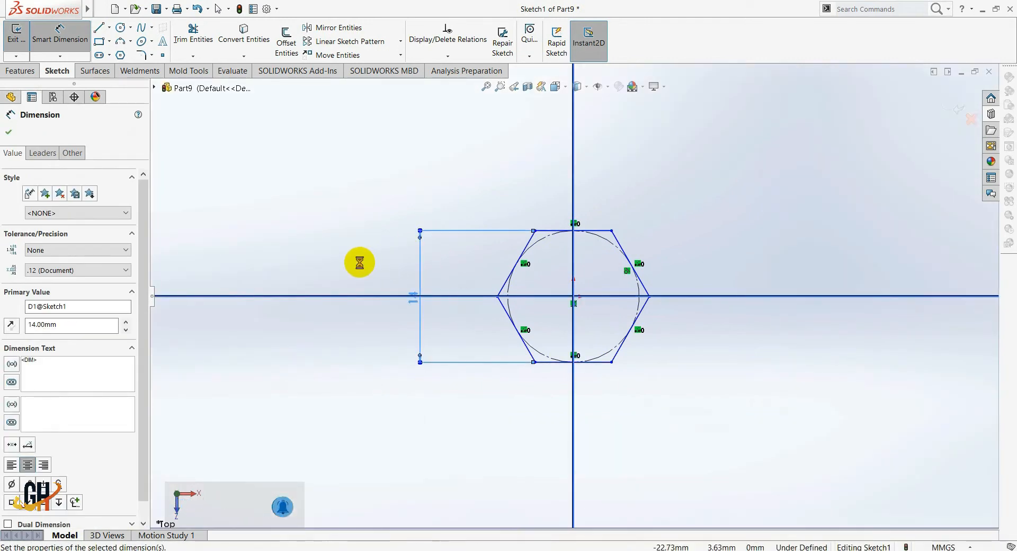
pyautogui.click(9, 132)
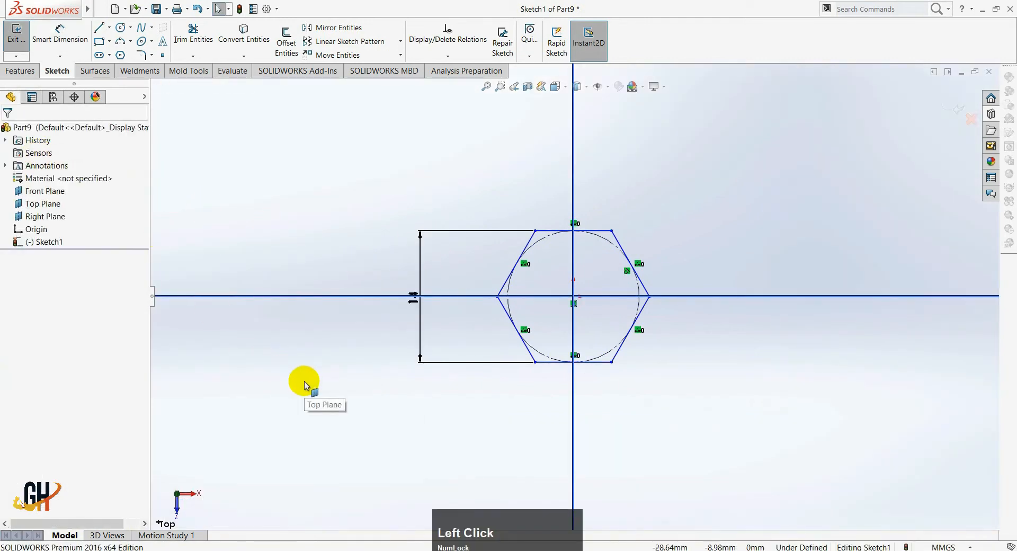
pyautogui.click(349, 387)
pyautogui.scroll(2, 495, 352)
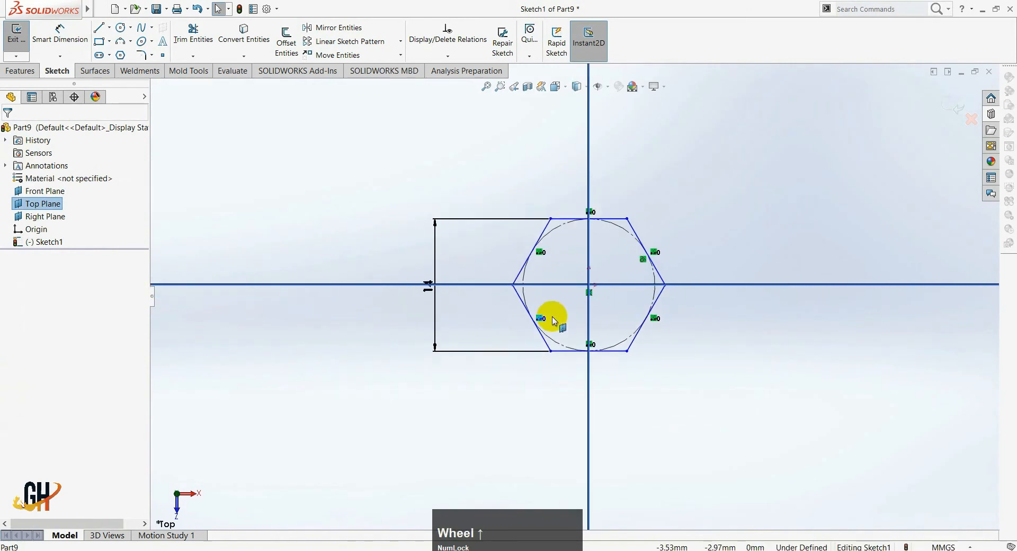
pyautogui.moveTo(495, 382)
pyautogui.mouseDown(button='middle')
pyautogui.moveTo(493, 300)
pyautogui.moveTo(463, 198)
pyautogui.moveTo(452, 279)
pyautogui.moveTo(617, 243)
pyautogui.mouseUp(button='middle')
pyautogui.hotkey('ctrl', '7')
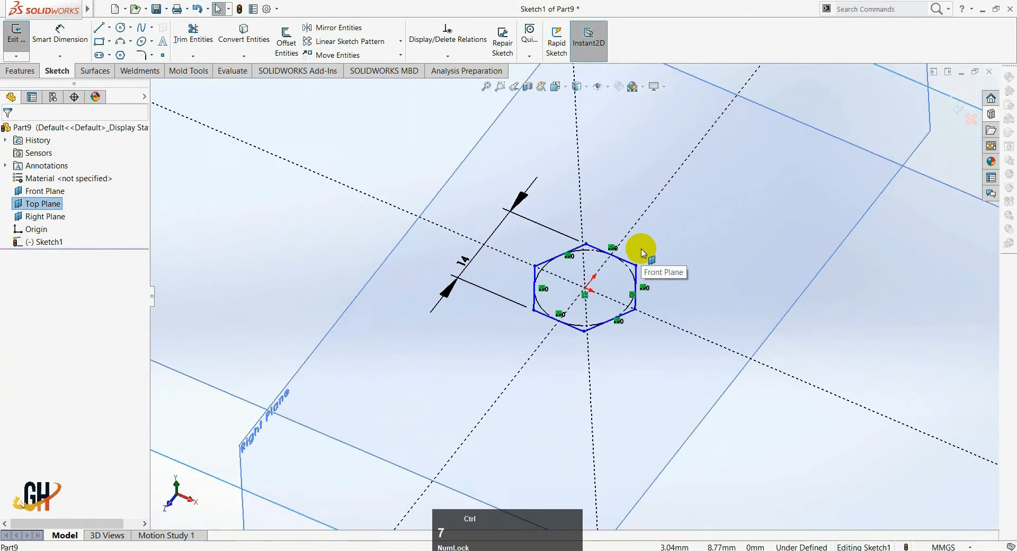
pyautogui.hotkey('ctrl', '8')
pyautogui.scroll(-7, 577, 312)
pyautogui.scroll(-4, 555, 244)
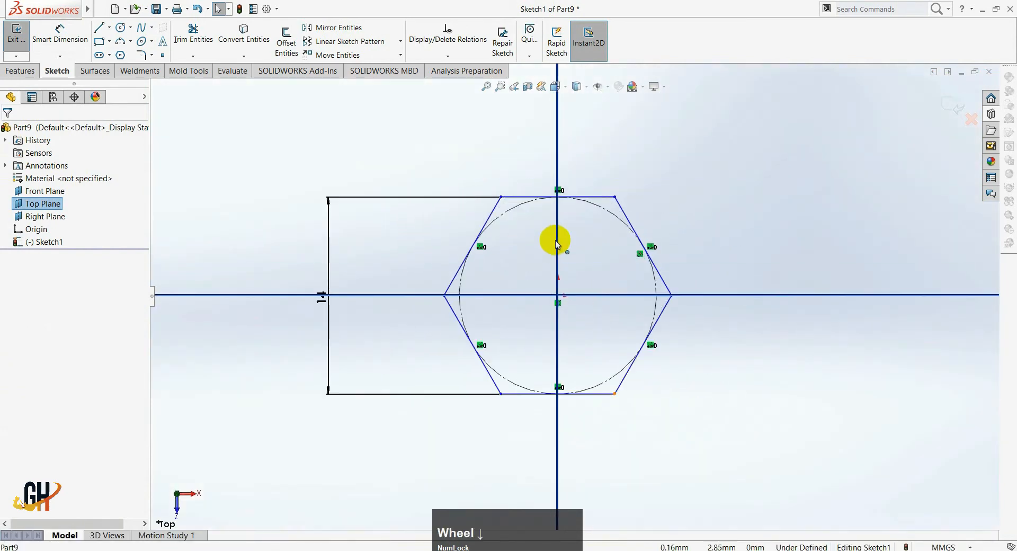
pyautogui.click(656, 264)
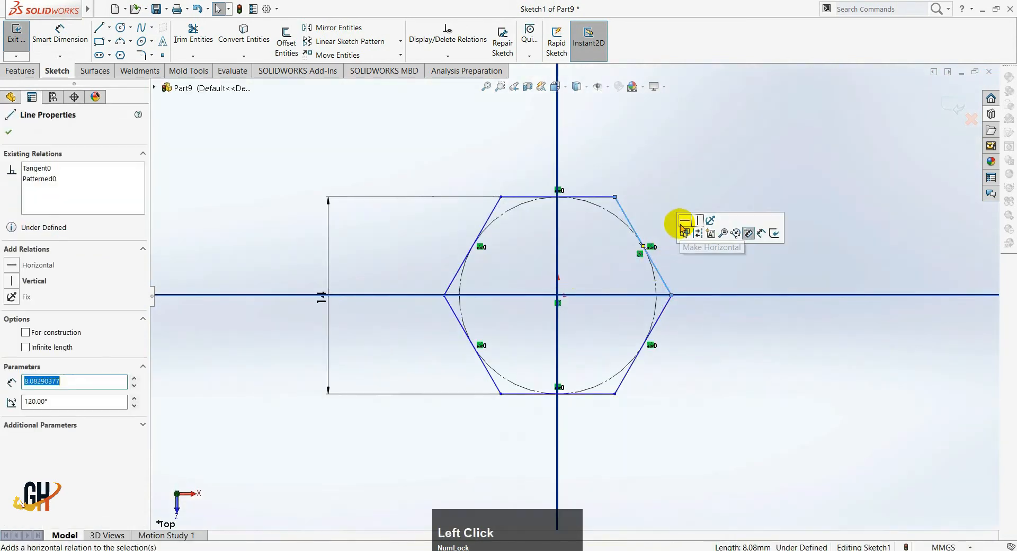
pyautogui.click(782, 151)
# - Finish the hexagon sketch, check the head thickness in the Adobe Reader drawing and return to the SOLIDWORKS part
pyautogui.click(951, 107)
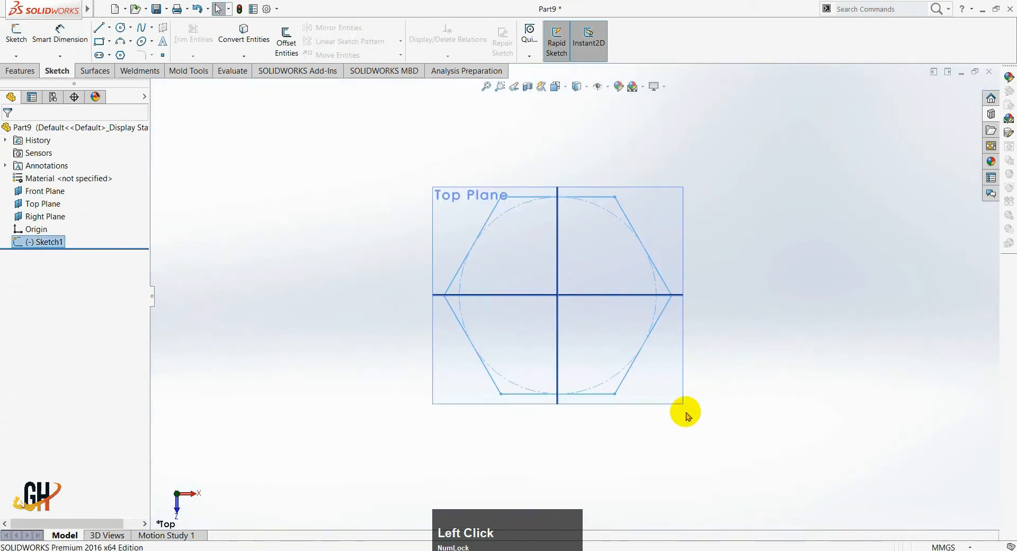
pyautogui.moveTo(329, 339); pyautogui.dragTo(326, 265, button='middle')
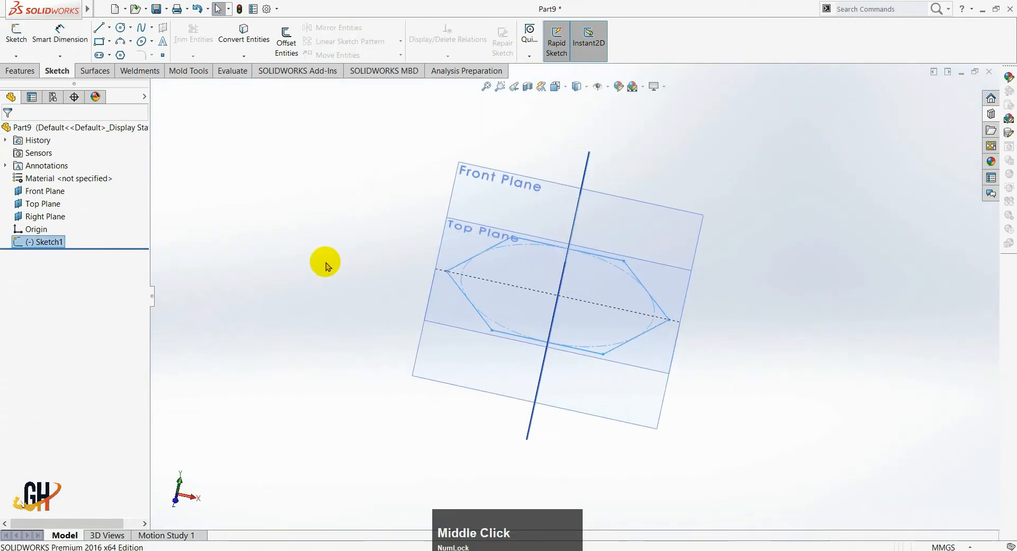
pyautogui.hotkey('ctrl', '7')
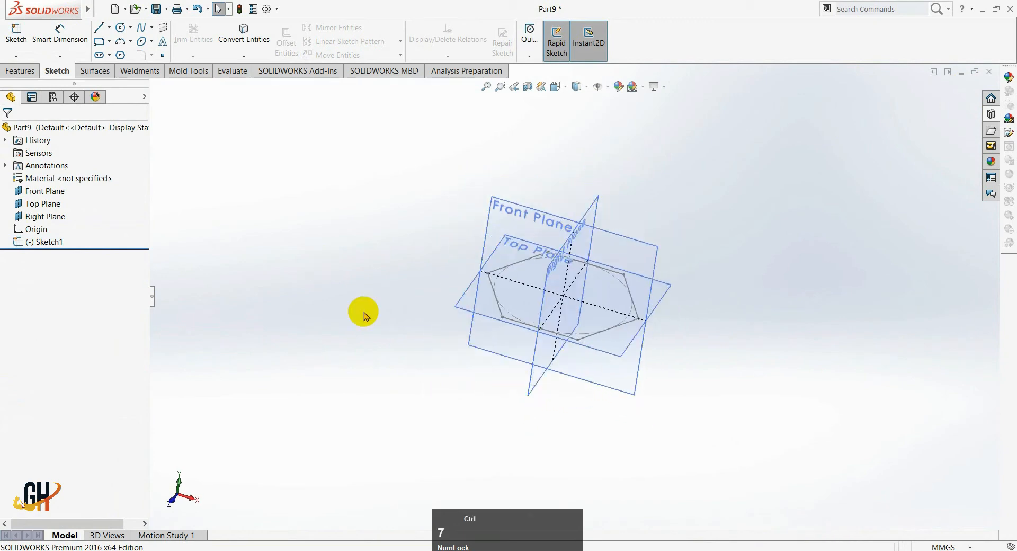
pyautogui.scroll(-5, 570, 331)
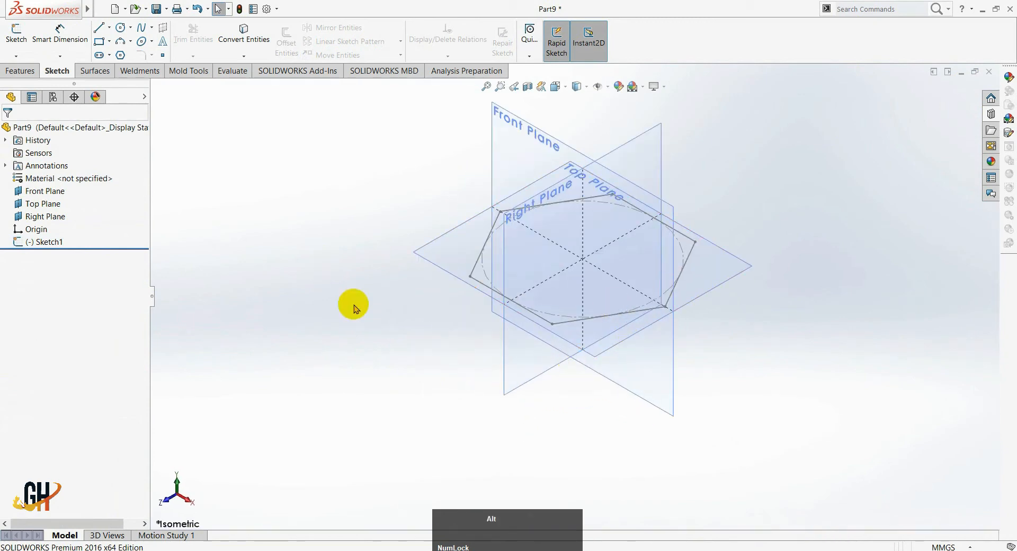
pyautogui.hotkey('alt', 'Tab')
pyautogui.click(621, 269)
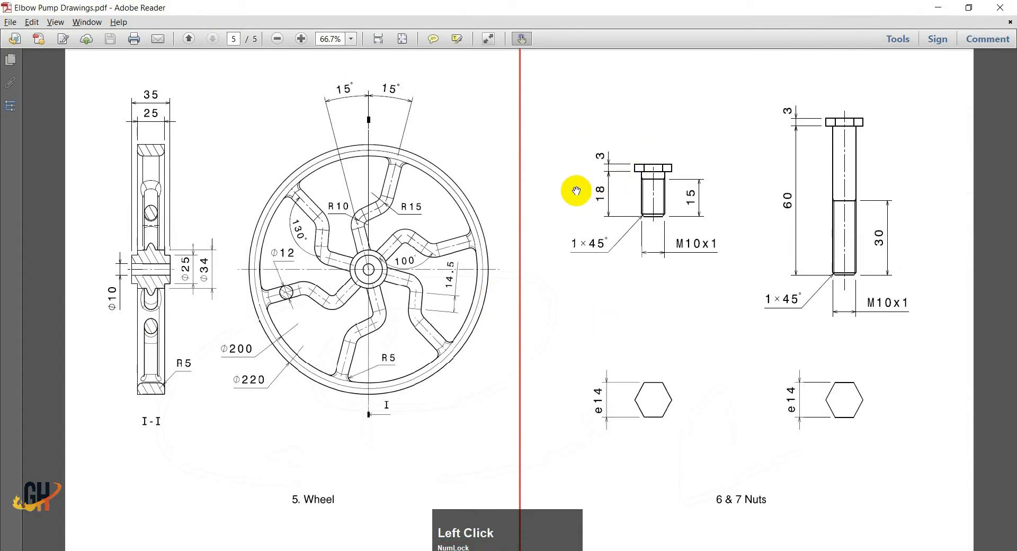
pyautogui.hotkey('alt', 'Tab')
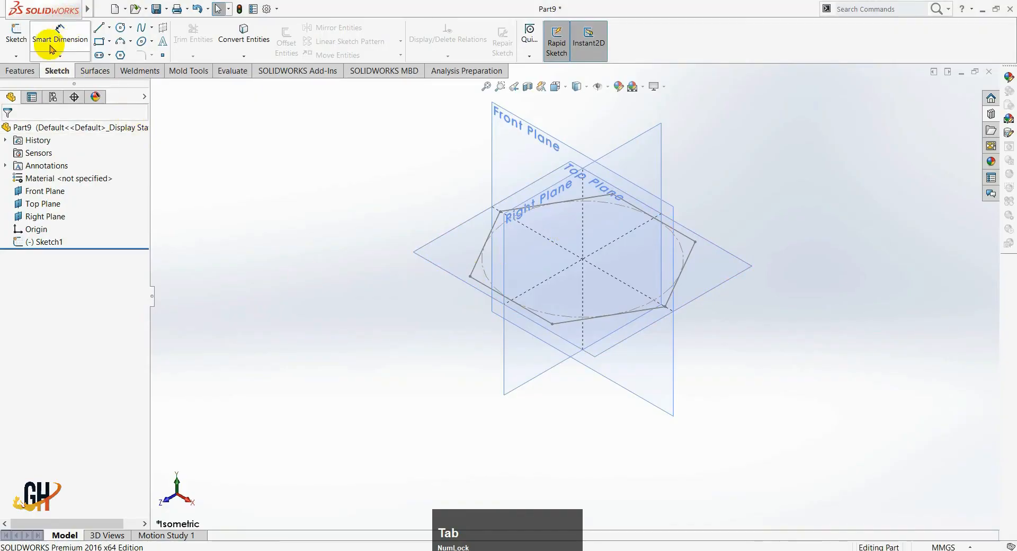
# - Extrude the hexagon sketch as a 3 mm blind boss to form the head
pyautogui.click(24, 49)
pyautogui.press('Escape')
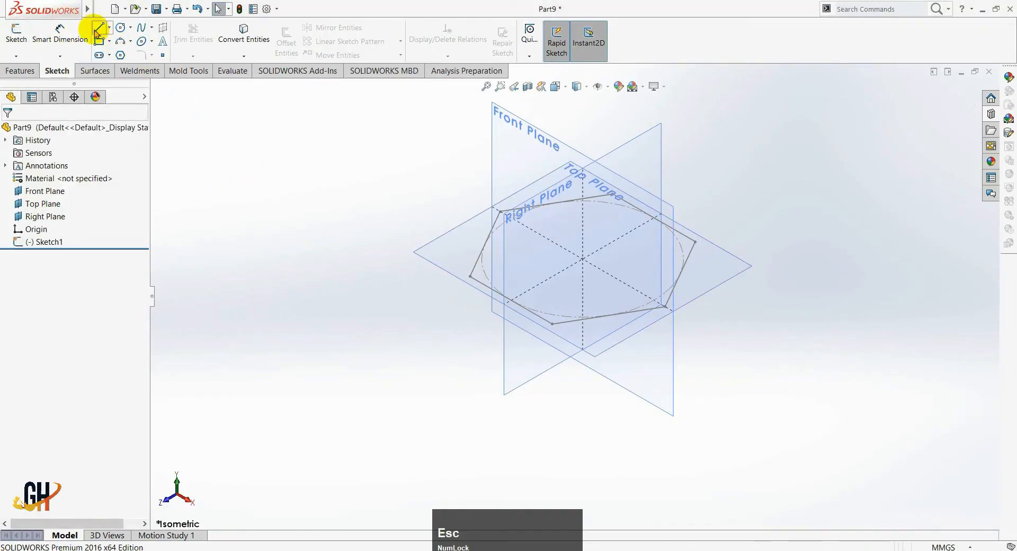
pyautogui.click(24, 73)
pyautogui.click(20, 33)
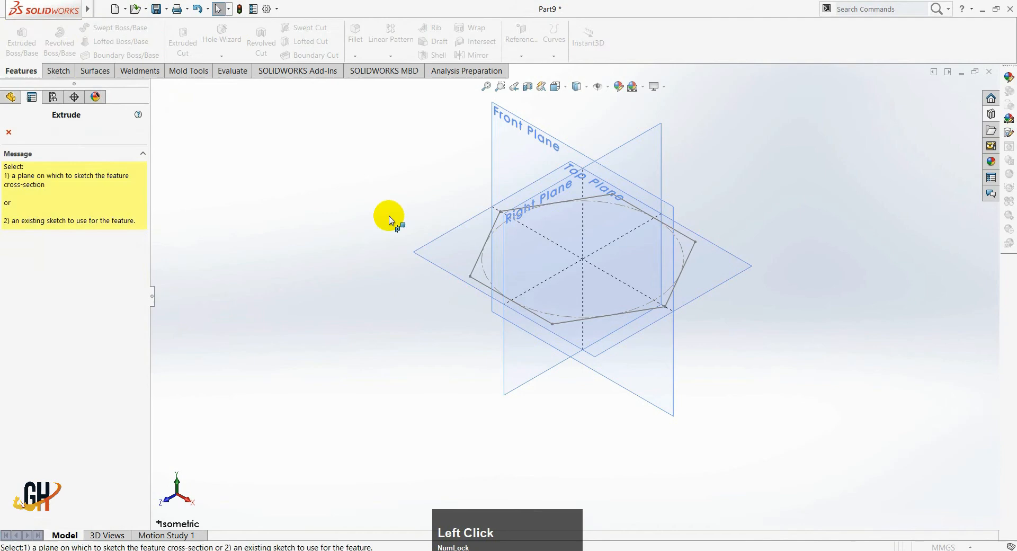
pyautogui.click(479, 264)
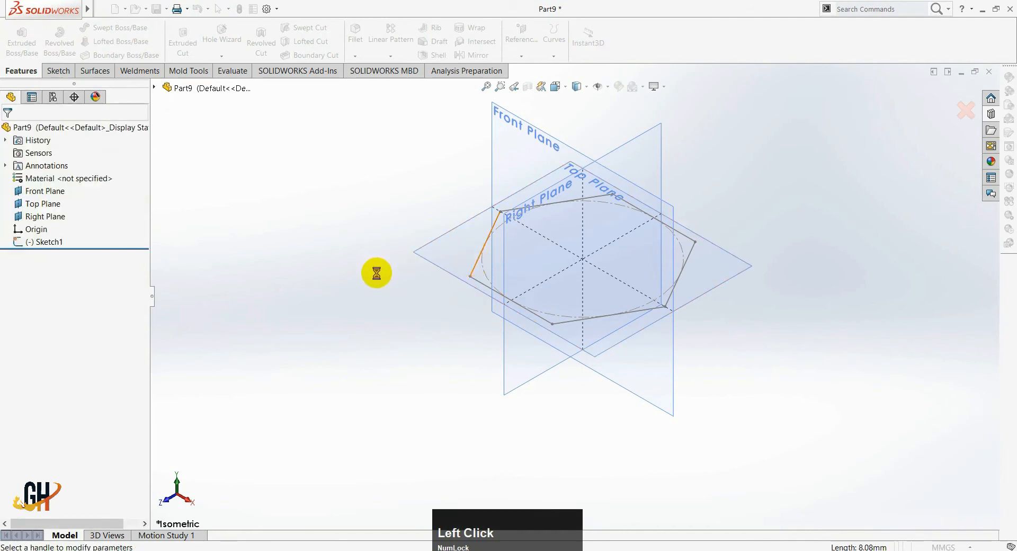
pyautogui.hotkey('alt', 'Tab')
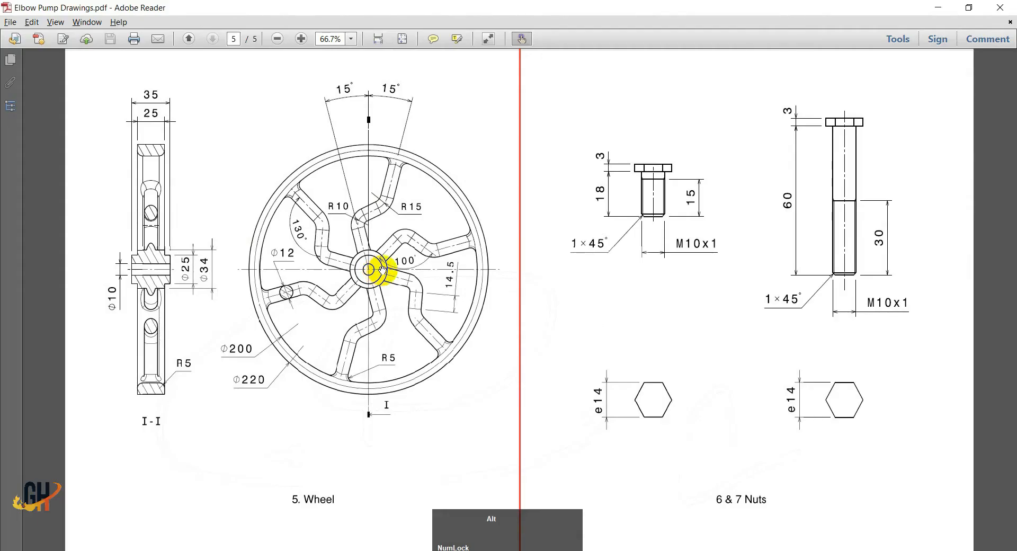
pyautogui.hotkey('alt', 'Tab')
pyautogui.click(72, 254)
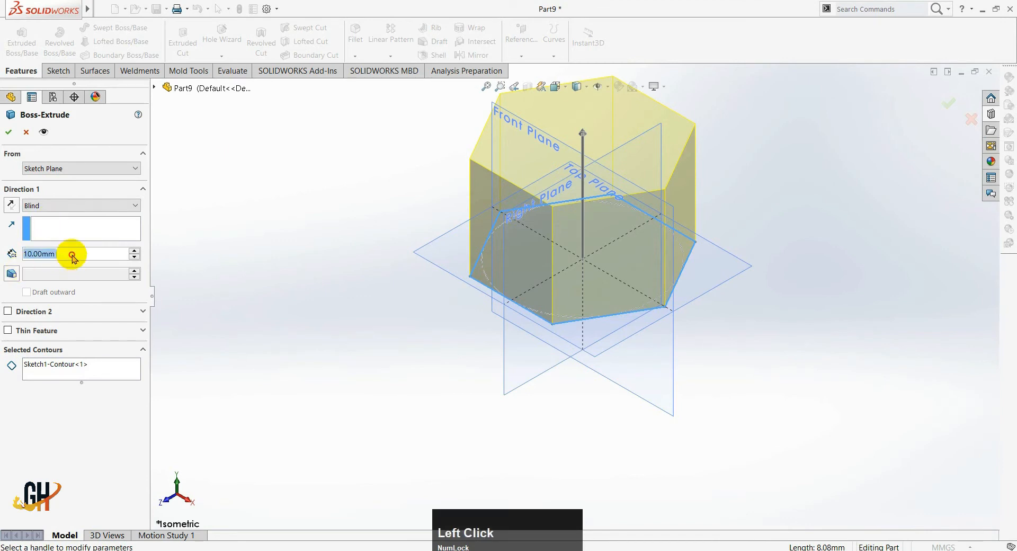
pyautogui.write('+3')
pyautogui.press('Return')
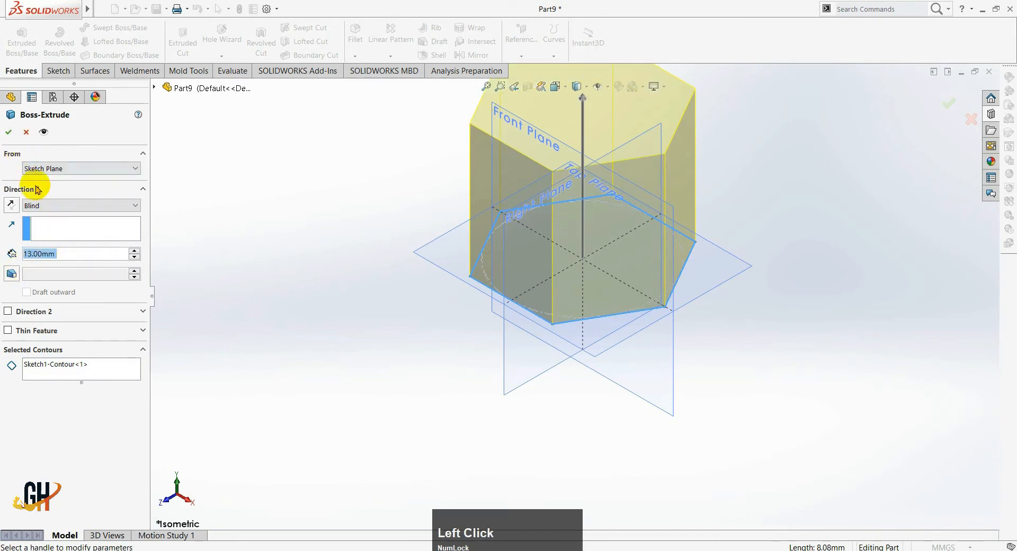
pyautogui.click(63, 253)
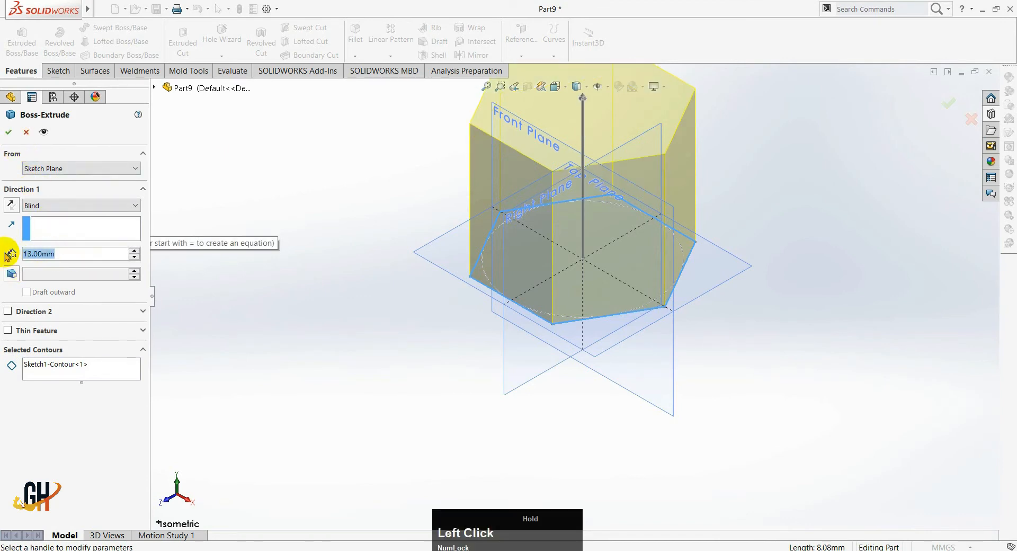
pyautogui.scroll(-1, 23, 247)
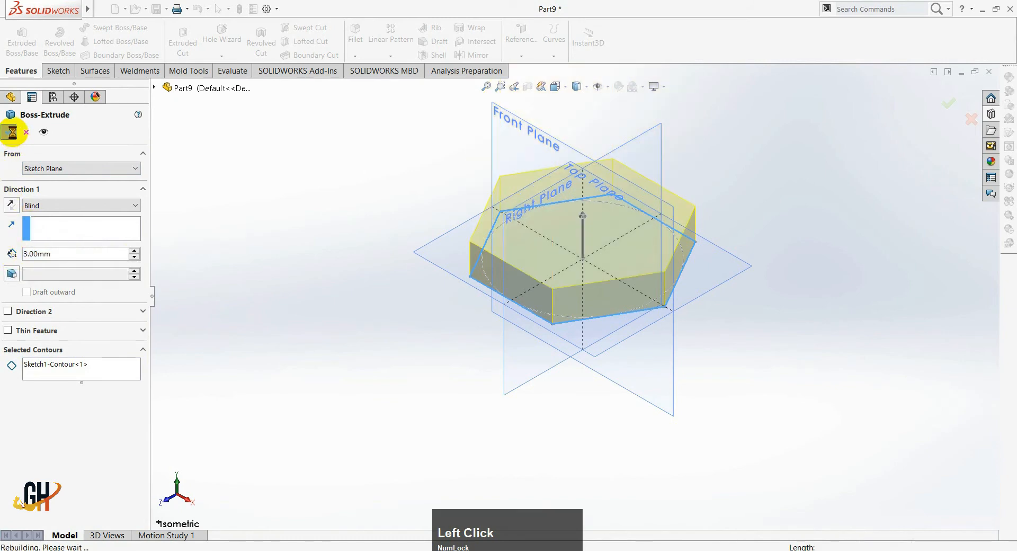
pyautogui.click(418, 333)
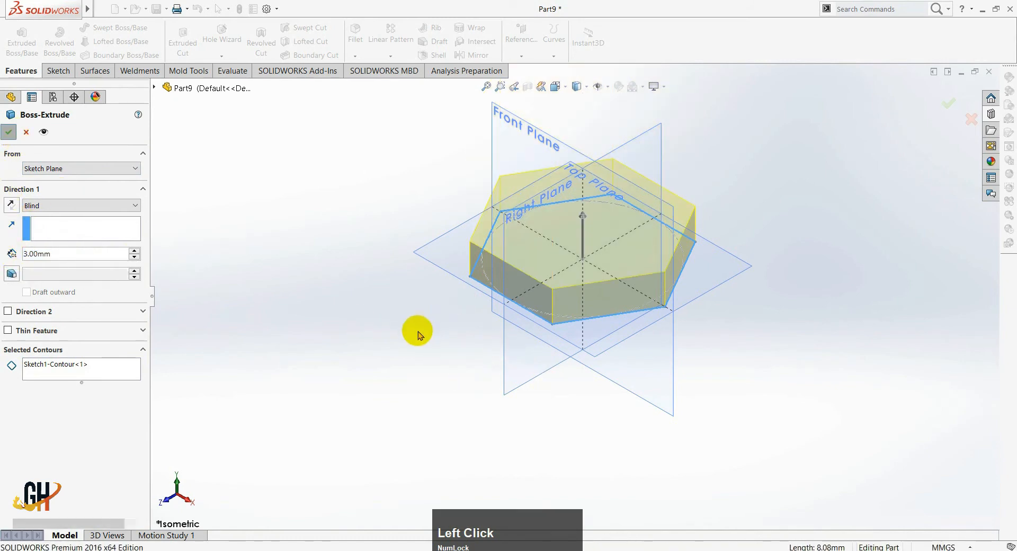
# - Sketch a 10 mm diameter circle centred on the origin on the hexagonal head's underside for a boss extrusion
pyautogui.moveTo(416, 332)
pyautogui.mouseDown(button='middle')
pyautogui.moveTo(462, 216)
pyautogui.moveTo(522, 165)
pyautogui.moveTo(546, 201)
pyautogui.mouseUp(button='middle')
pyautogui.click(22, 37)
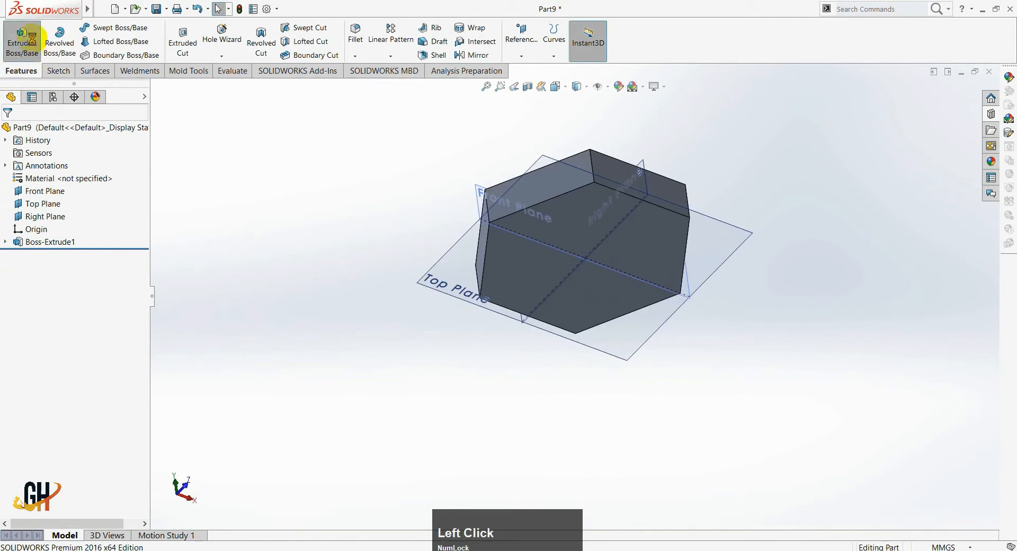
pyautogui.click(566, 211)
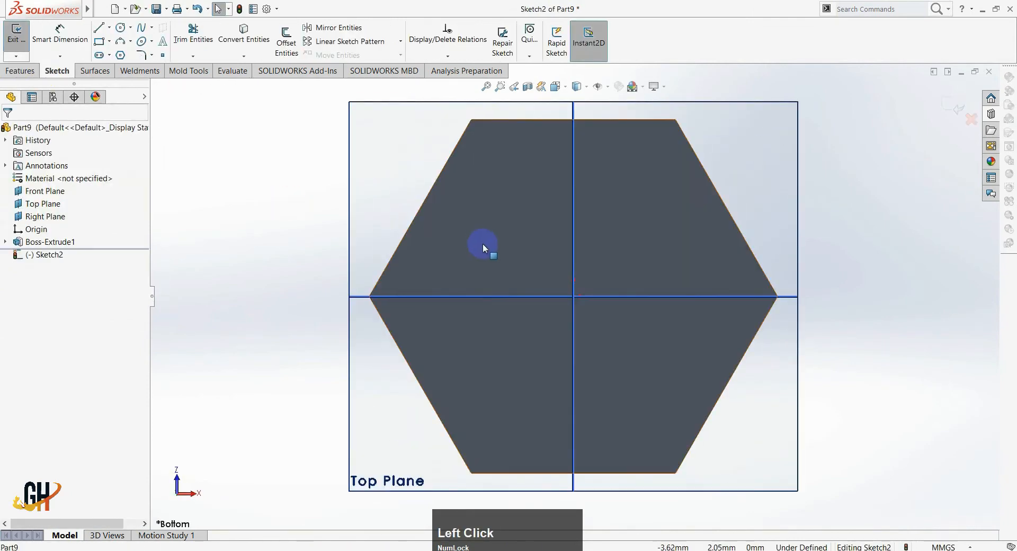
pyautogui.click(120, 27)
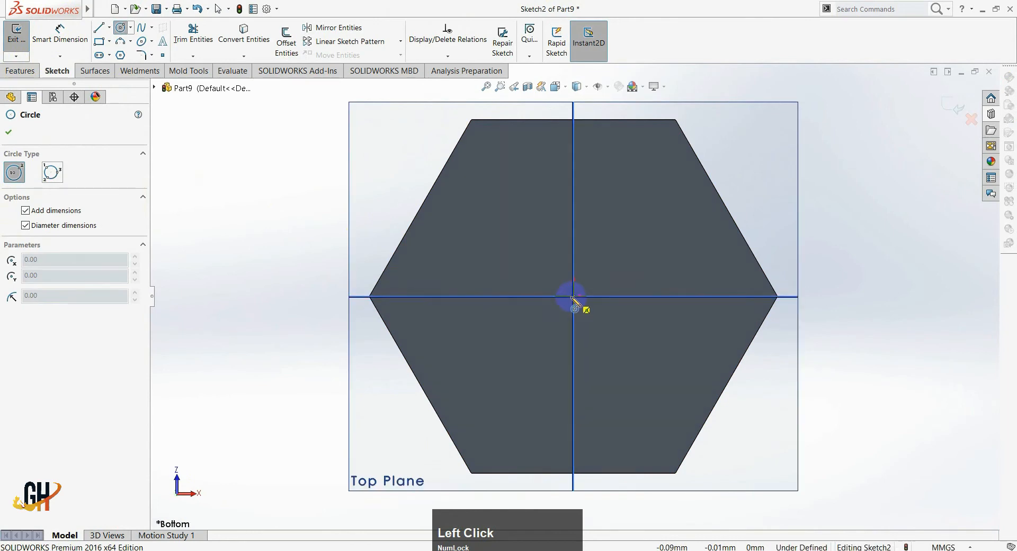
pyautogui.click(573, 297)
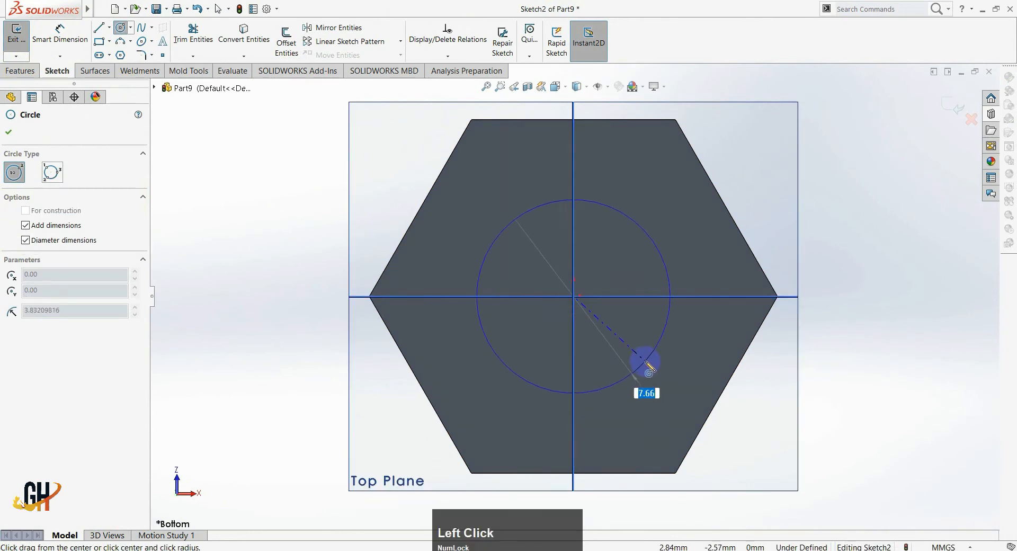
pyautogui.press('Return')
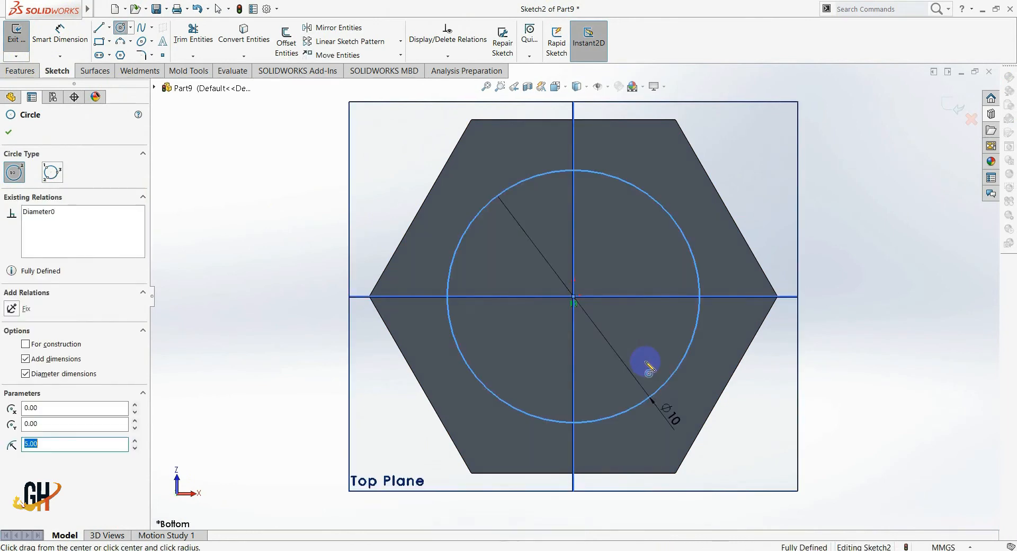
pyautogui.click(16, 138)
# - Finish the circle sketch, check the short bolt's shank length in the Adobe Reader drawing and return to the SOLIDWORKS extrusion
pyautogui.scroll(5, 695, 275)
pyautogui.moveTo(697, 265); pyautogui.dragTo(584, 336, button='middle')
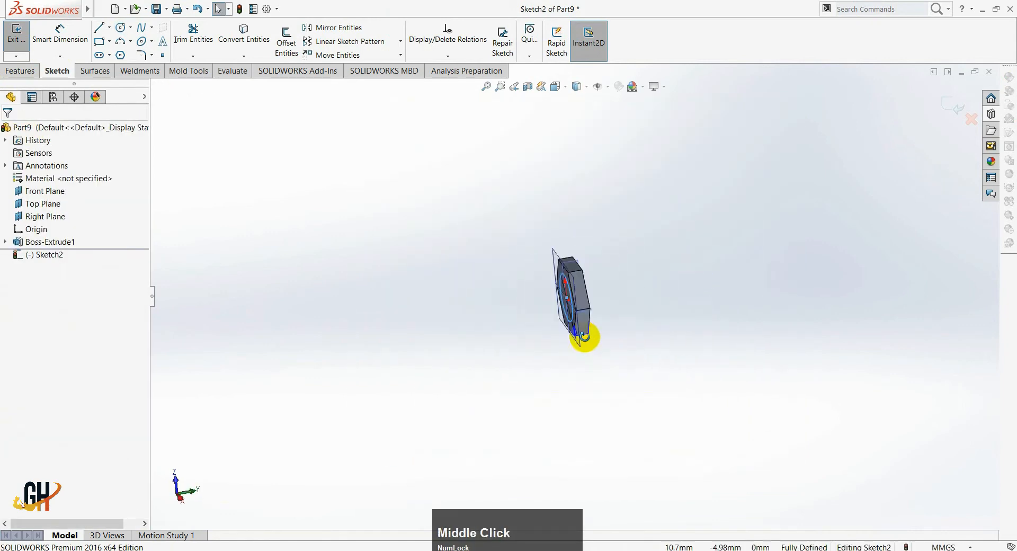
pyautogui.scroll(-5, 579, 324)
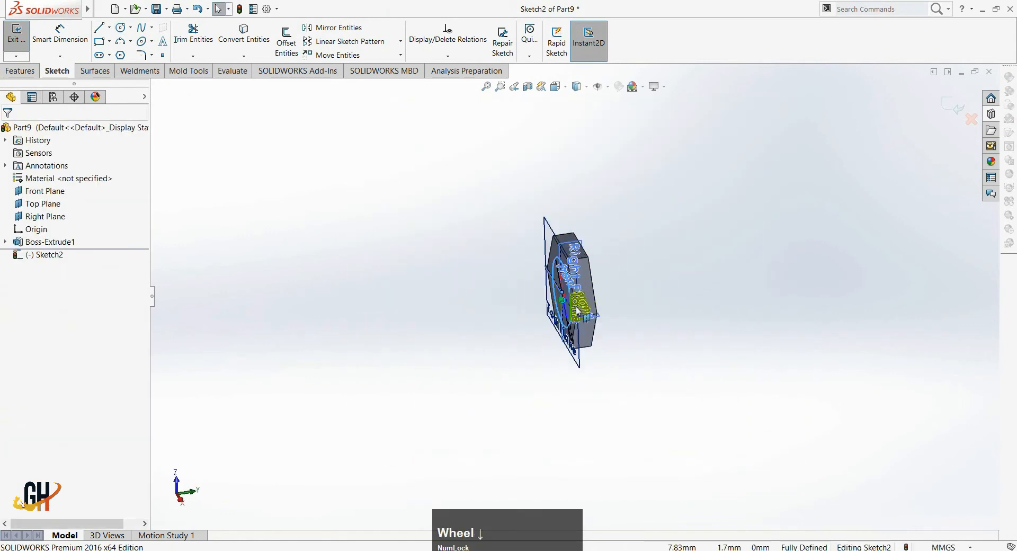
pyautogui.click(951, 113)
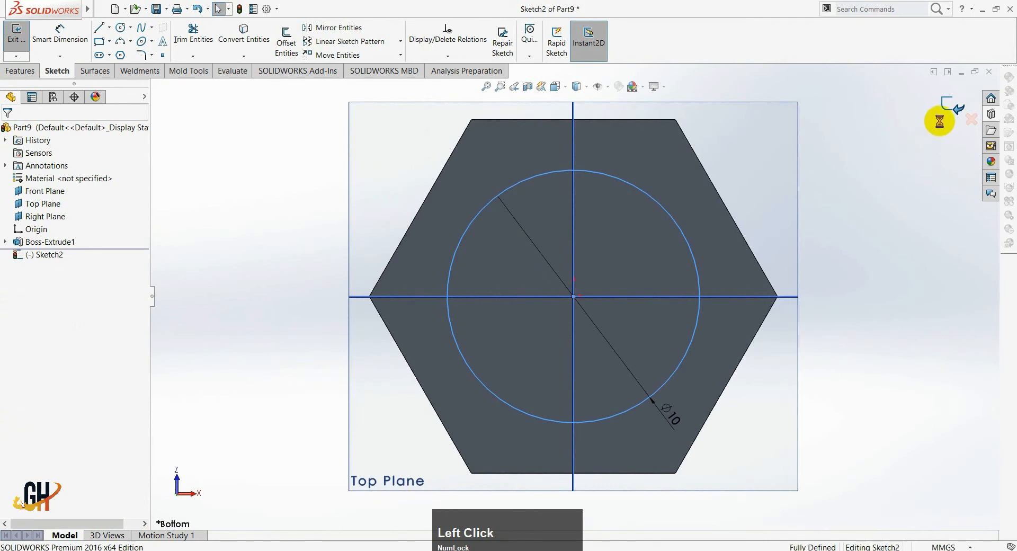
pyautogui.scroll(3, 715, 272)
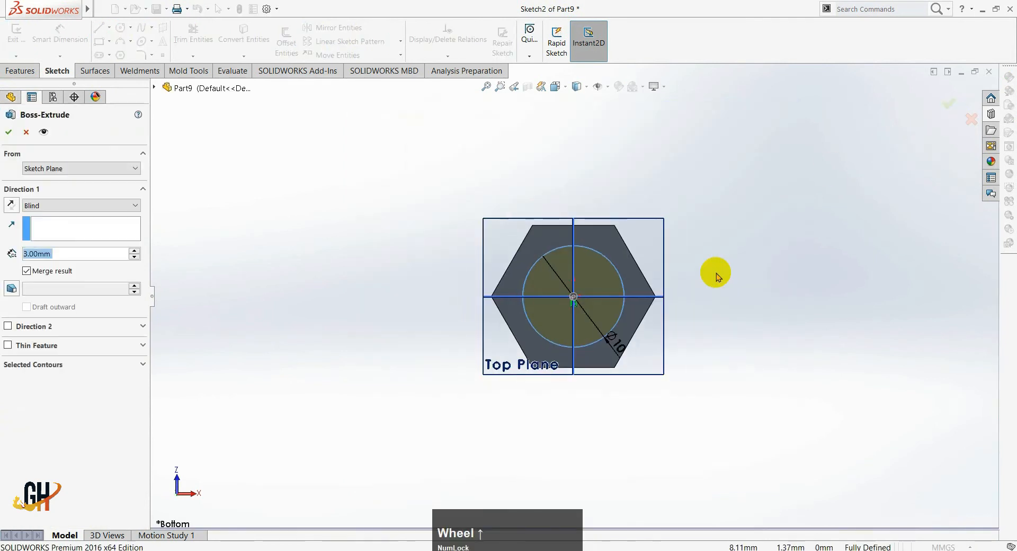
pyautogui.moveTo(715, 272); pyautogui.dragTo(615, 313, button='middle')
pyautogui.hotkey('alt', 'Tab')
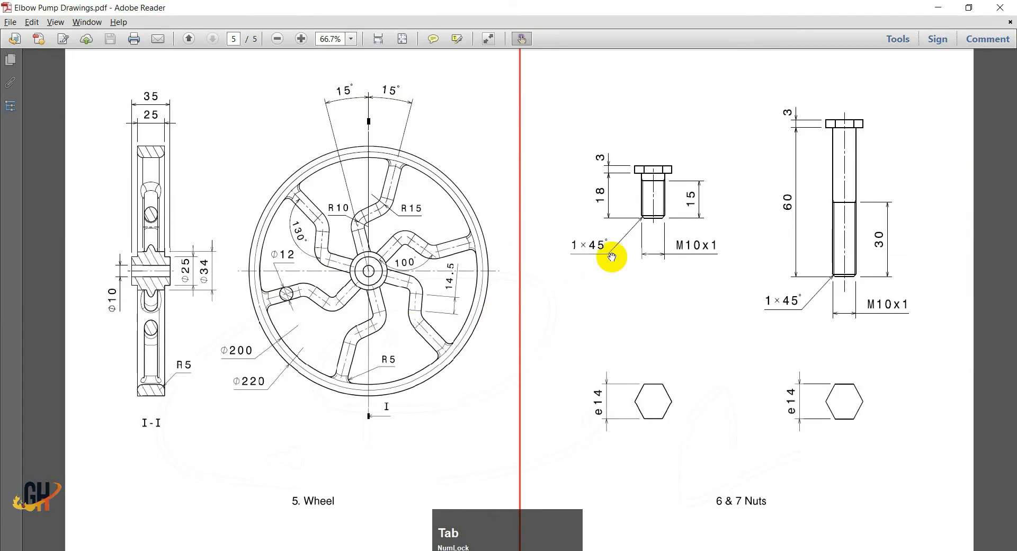
pyautogui.hotkey('alt', 'Tab')
# - Extrude the circle as an 18 mm blind boss merged with the head to form the shank
pyautogui.click(57, 251)
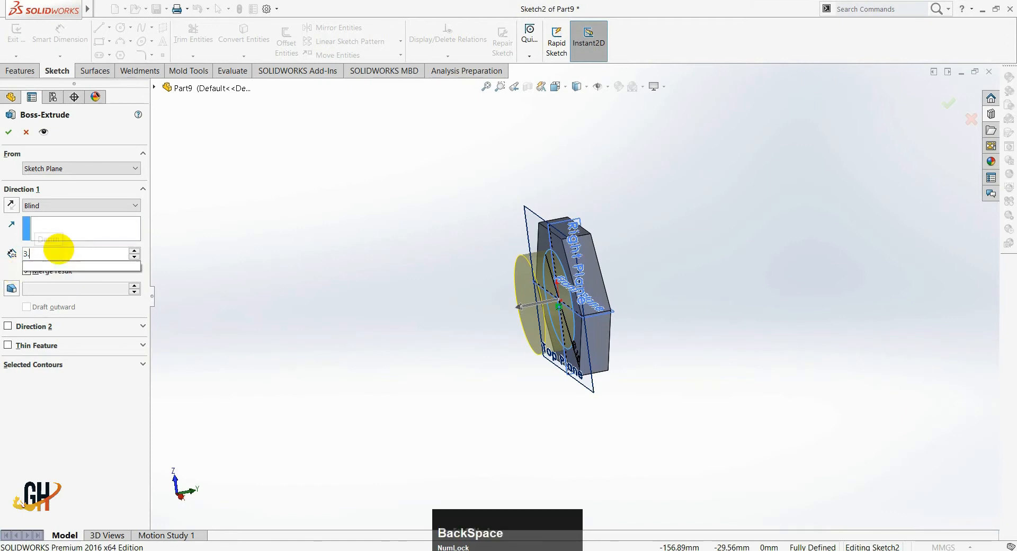
pyautogui.press('BackSpace')
pyautogui.press('BackSpace')
pyautogui.write('18')
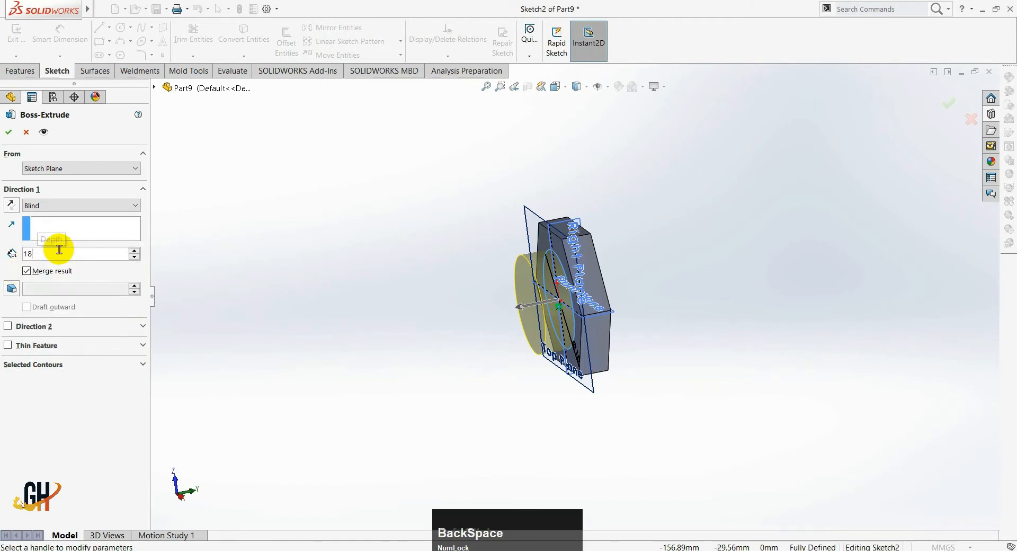
pyautogui.press('Return')
pyautogui.click(10, 131)
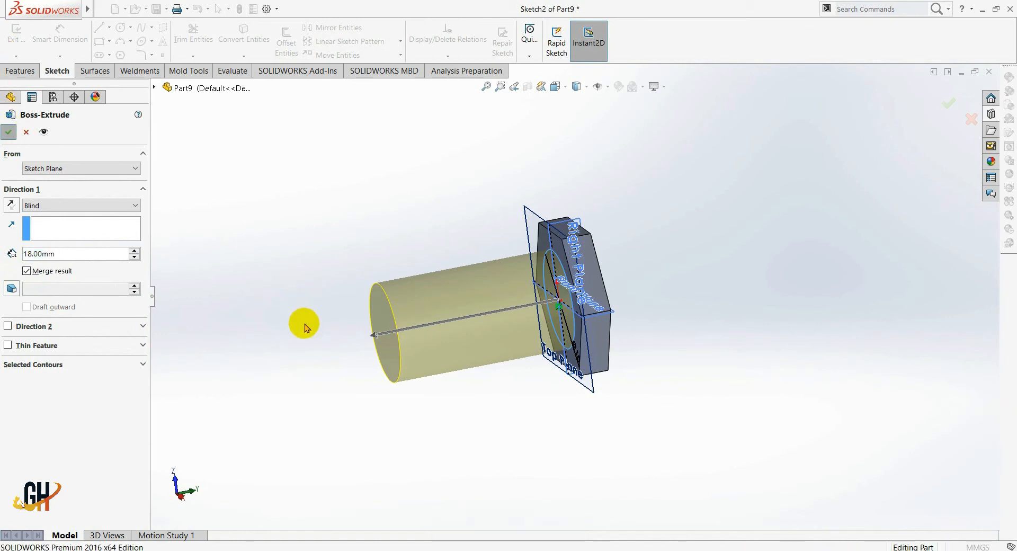
pyautogui.click(305, 324)
# - Check the short bolt's end chamfer in the Adobe Reader drawing and return to the SOLIDWORKS part
pyautogui.hotkey('alt', 'Tab')
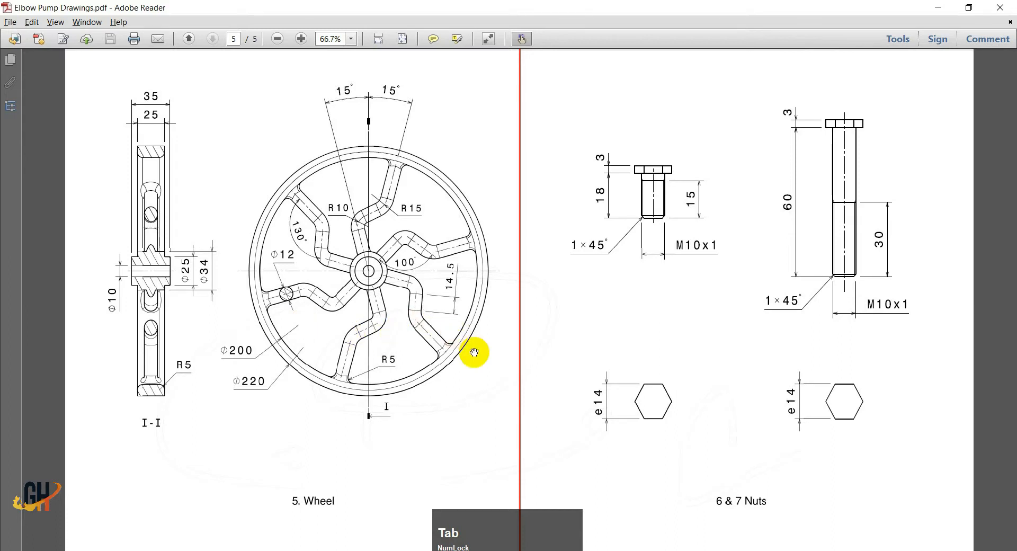
pyautogui.moveTo(474, 352); pyautogui.dragTo(402, 344)
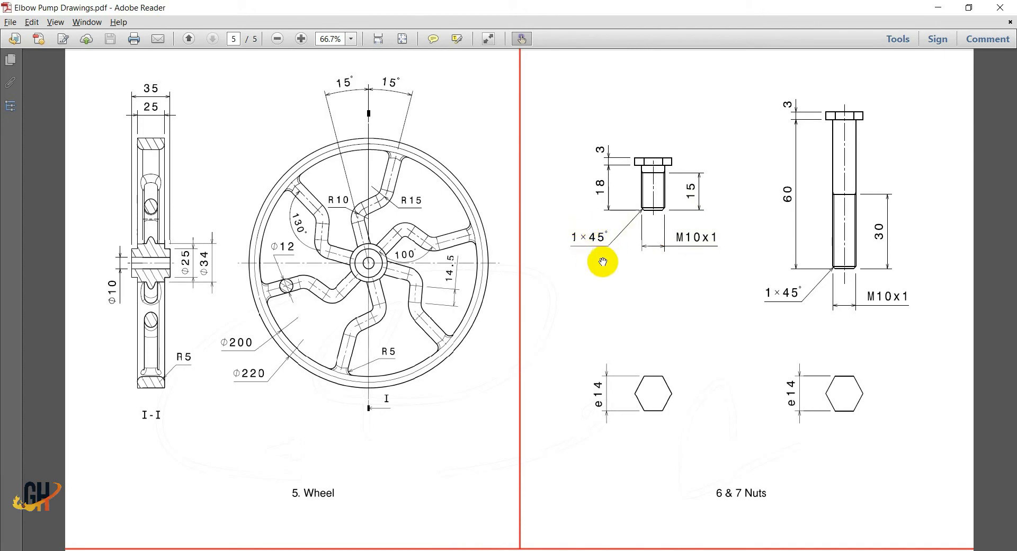
pyautogui.press('alt')
pyautogui.hotkey('alt', 'Tab')
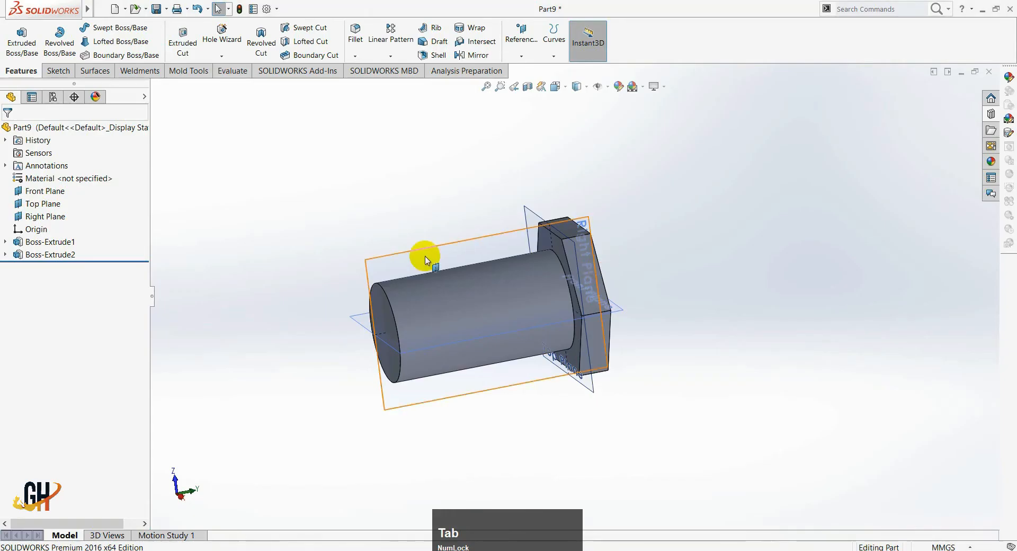
pyautogui.hotkey('alt', 'Tab')
pyautogui.hotkey('alt', 'Tab')
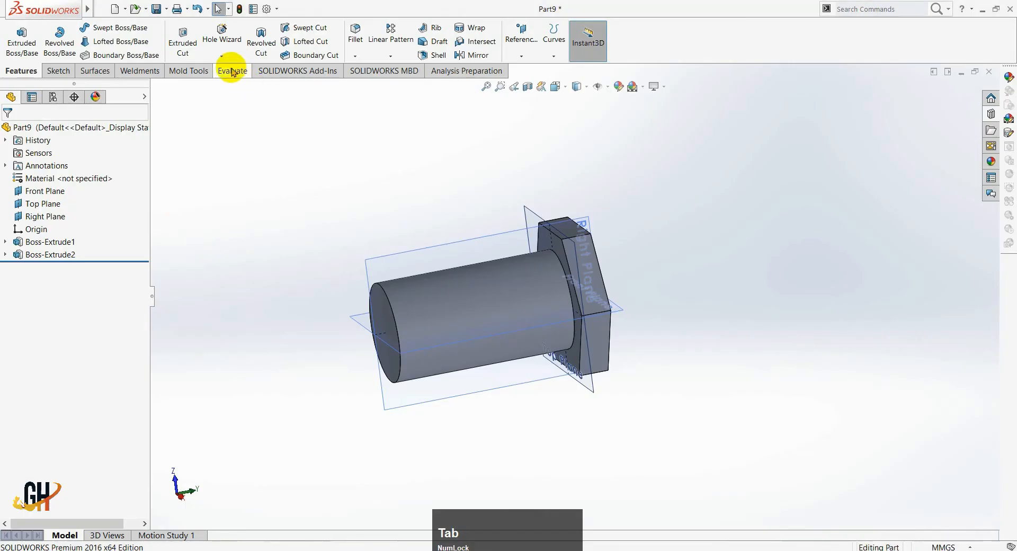
# - Chamfer the circular edge at the shank's free end with a 1 mm distance at 45 degrees
pyautogui.click(355, 56)
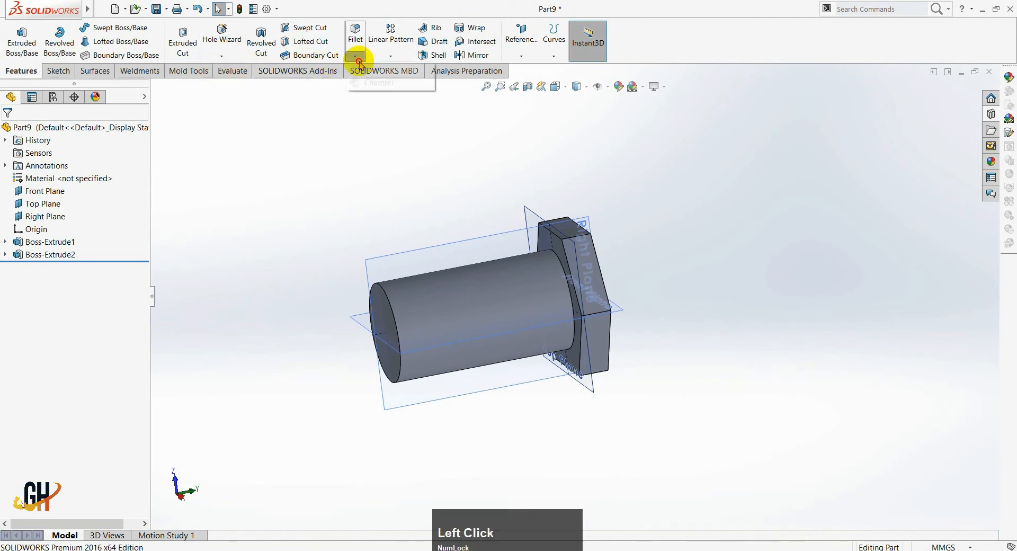
pyautogui.click(376, 286)
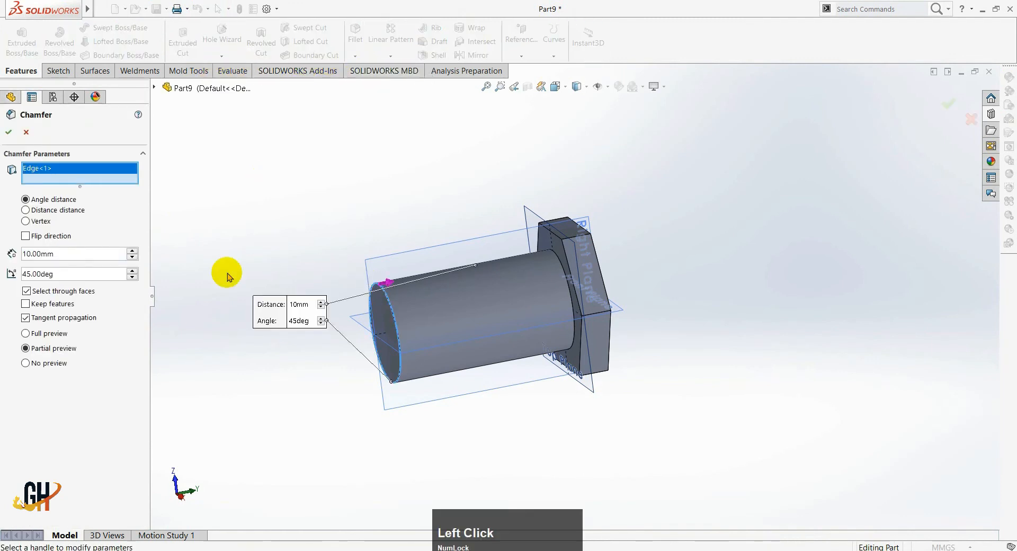
pyautogui.click(68, 250)
pyautogui.write('1')
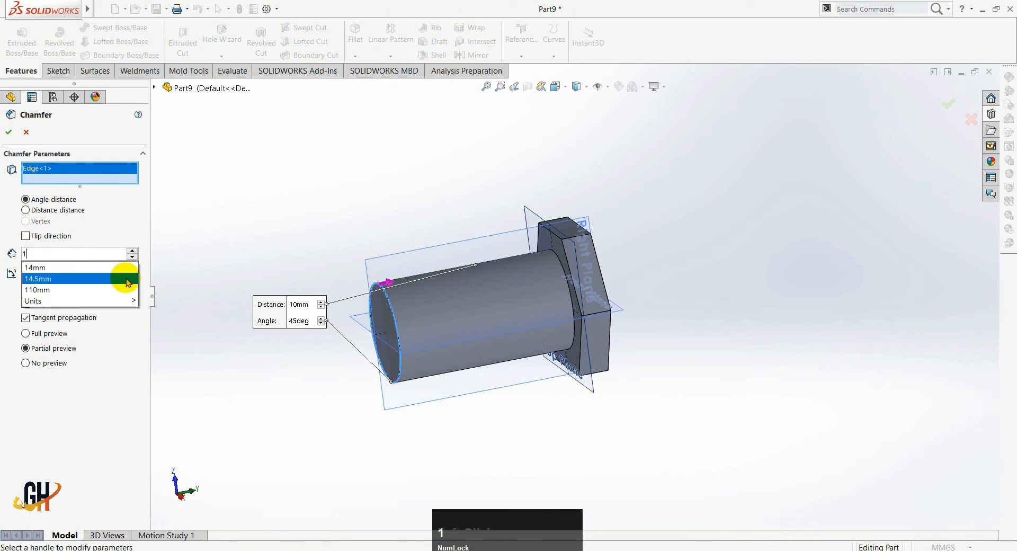
pyautogui.click(276, 179)
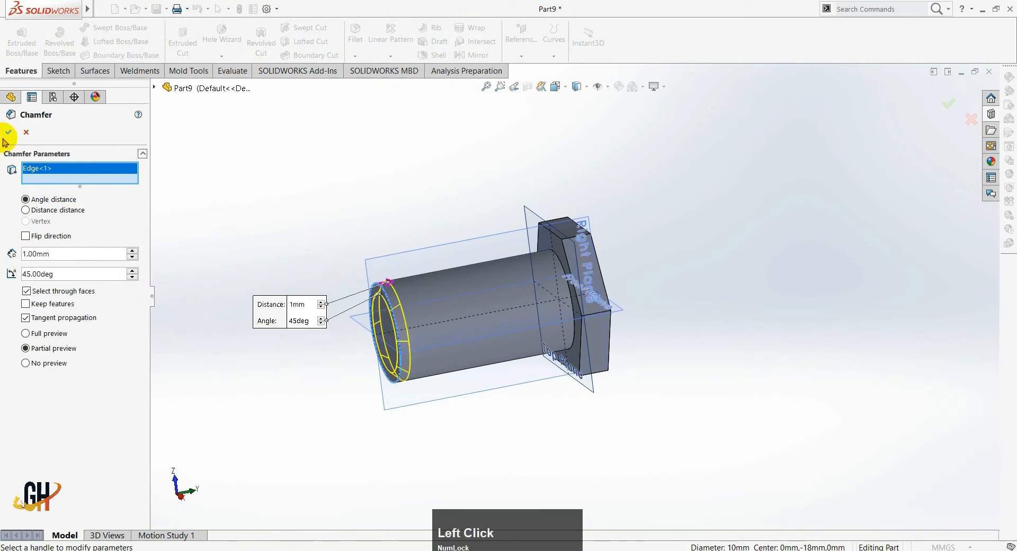
# - Check the short bolt's thread callout in the Adobe Reader drawing and return to the SOLIDWORKS part
pyautogui.hotkey('alt', 'Tab')
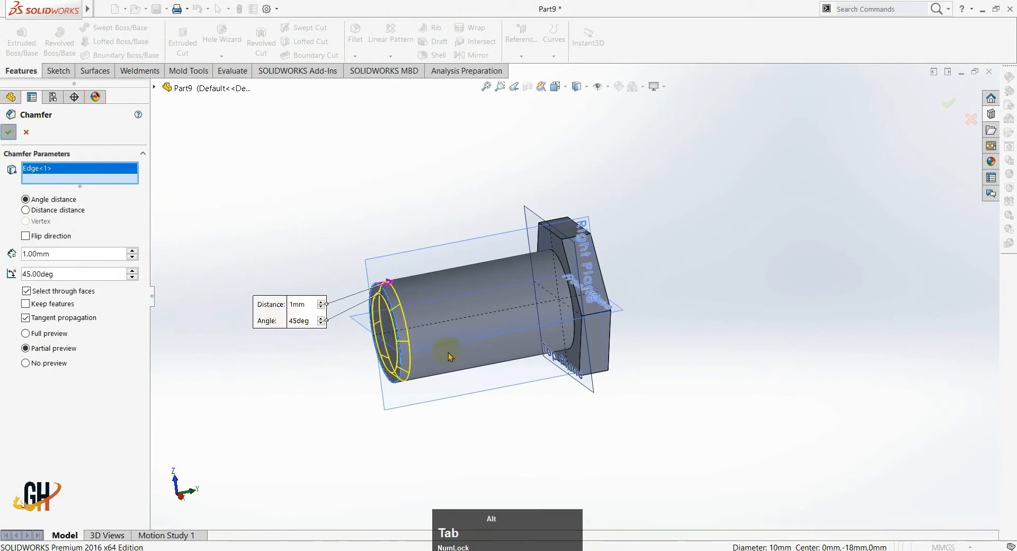
pyautogui.moveTo(650, 234); pyautogui.dragTo(648, 259)
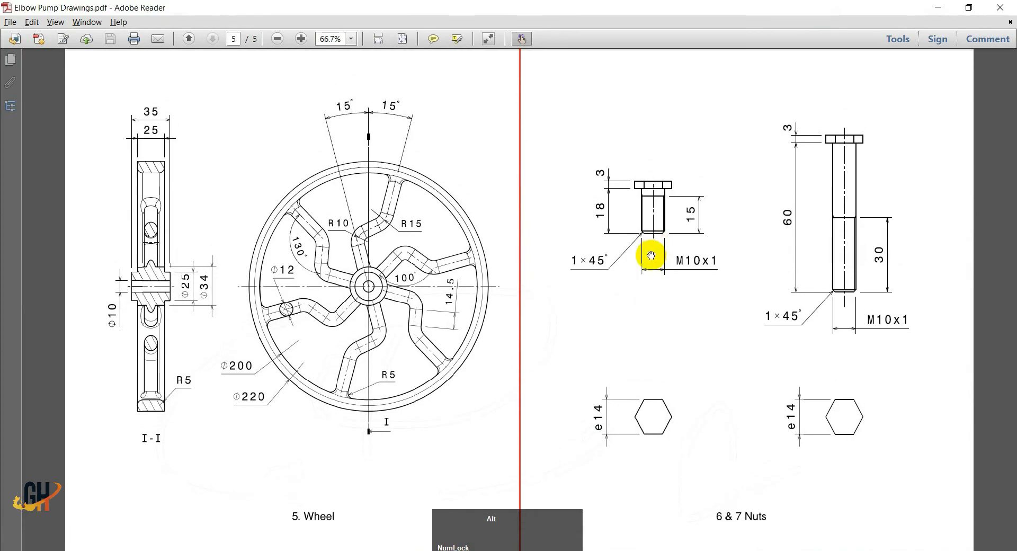
pyautogui.hotkey('alt', 'Tab')
# - Start a Thread feature located on the circular edge where the chamfer meets the shank's cylindrical face
pyautogui.moveTo(306, 319); pyautogui.dragTo(438, 408, button='middle')
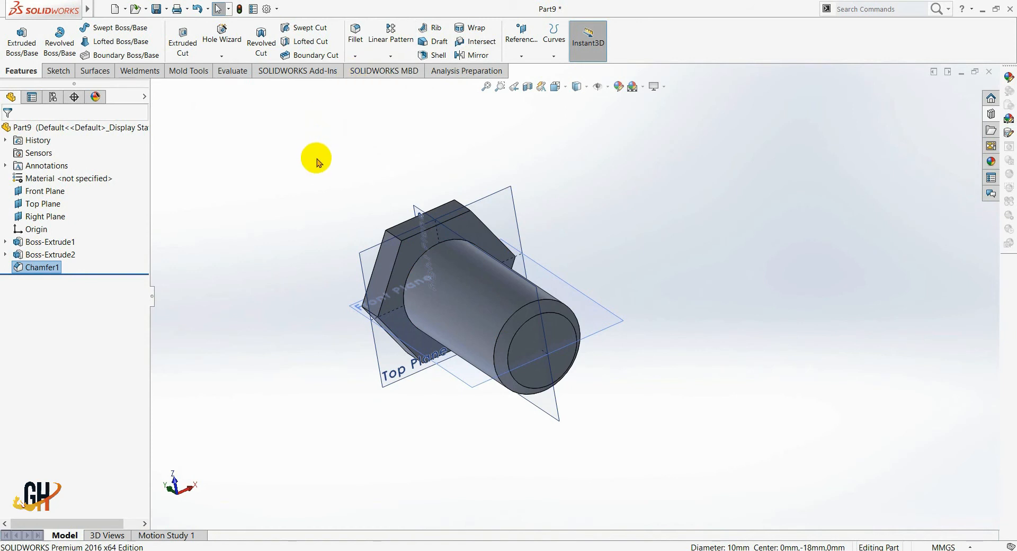
pyautogui.press('Left')
pyautogui.press('Left')
pyautogui.click(221, 55)
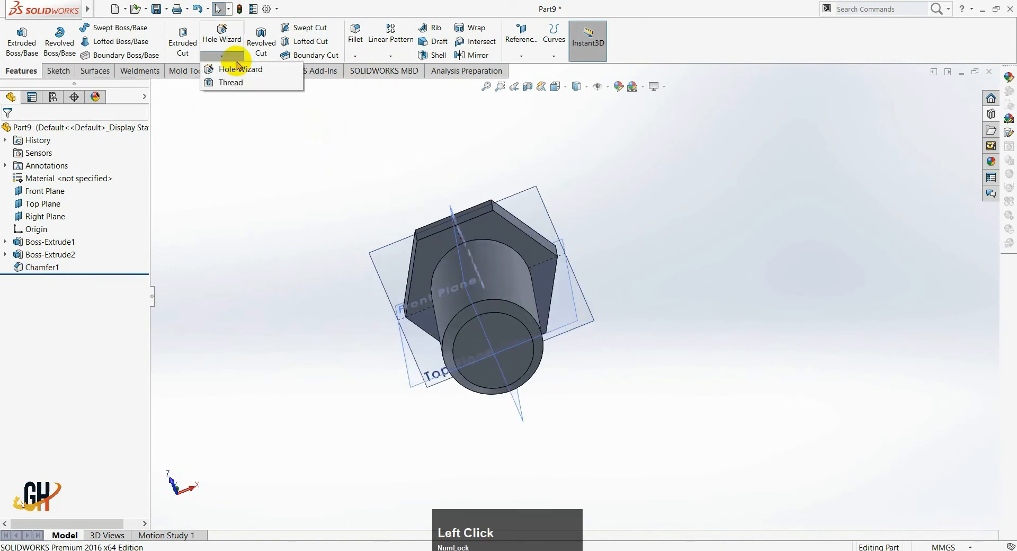
pyautogui.click(245, 83)
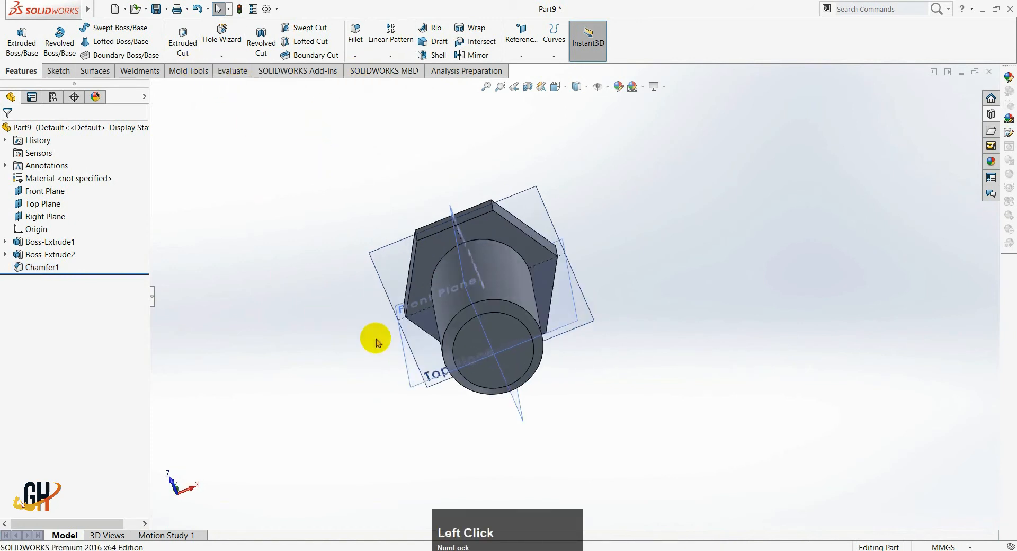
pyautogui.middleClick(401, 364)
pyautogui.moveTo(471, 315); pyautogui.dragTo(454, 345, button='middle')
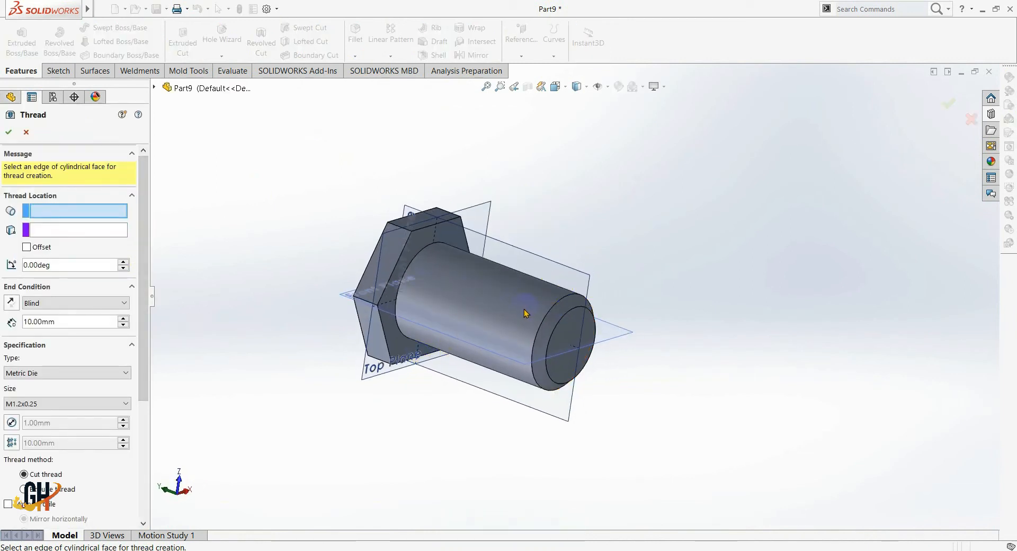
pyautogui.click(543, 328)
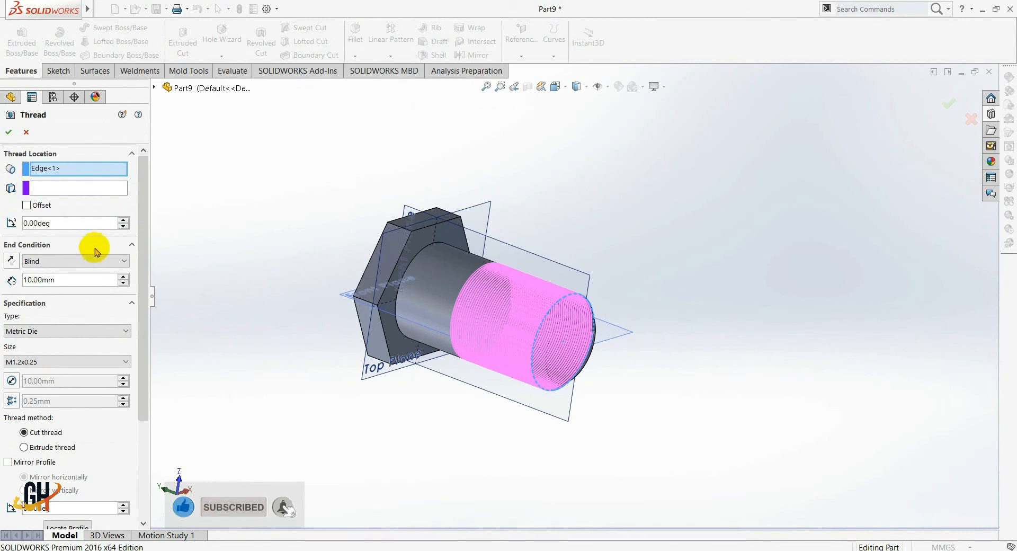
# - Check the thread length in the Adobe Reader drawing, then set the blind thread depth to 15 mm in SOLIDWORKS
pyautogui.click(141, 197)
pyautogui.moveTo(142, 197)
pyautogui.mouseDown()
pyautogui.moveTo(136, 216)
pyautogui.moveTo(137, 204)
pyautogui.mouseUp()
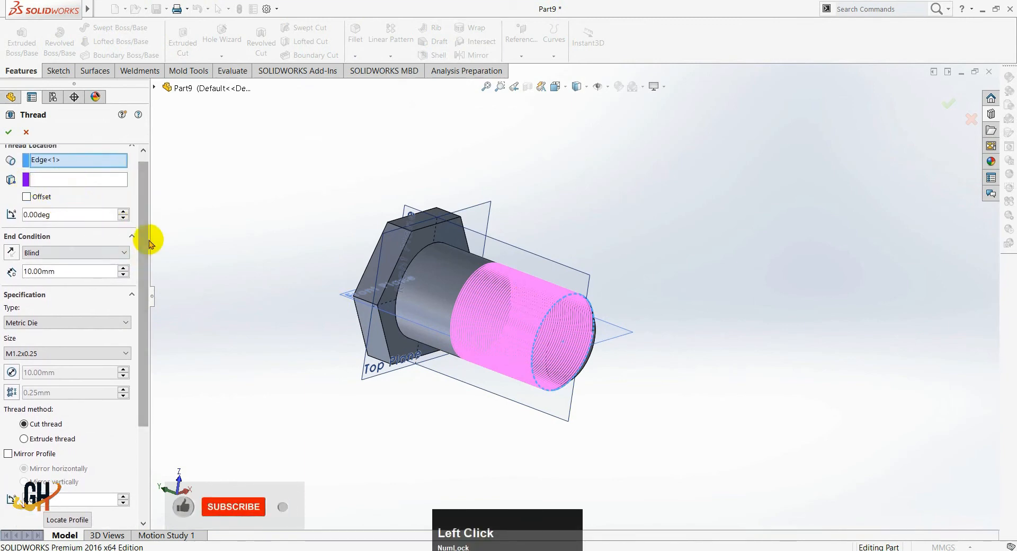
pyautogui.moveTo(80, 270); pyautogui.dragTo(12, 270)
pyautogui.hotkey('alt', 'Tab')
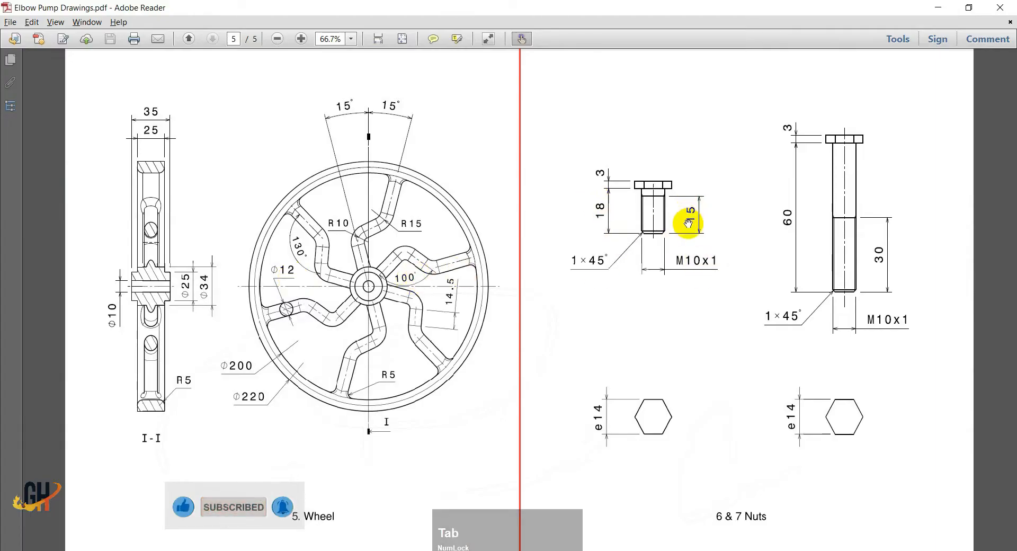
pyautogui.hotkey('alt', 'Tab')
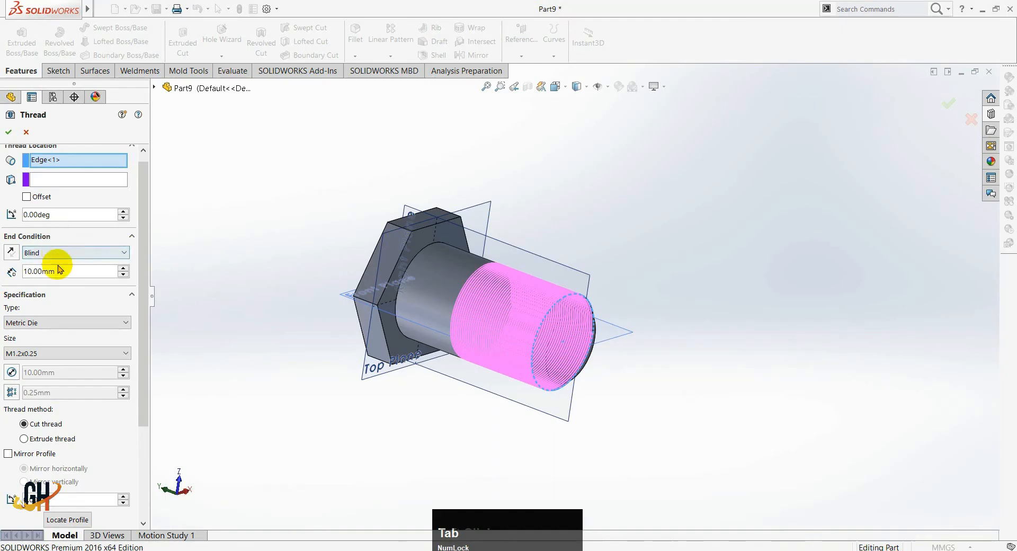
pyautogui.moveTo(64, 276); pyautogui.dragTo(19, 273)
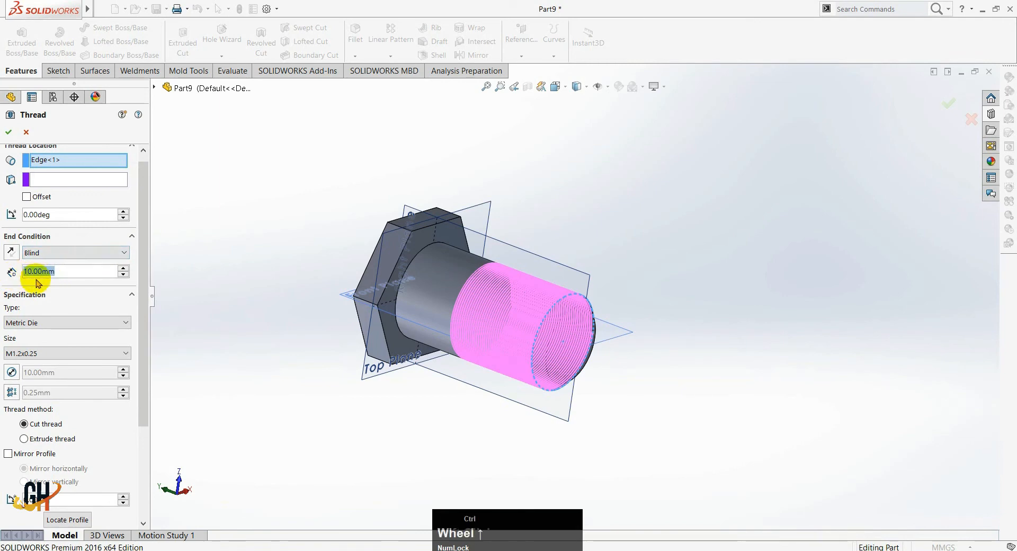
pyautogui.scroll(1, 42, 283)
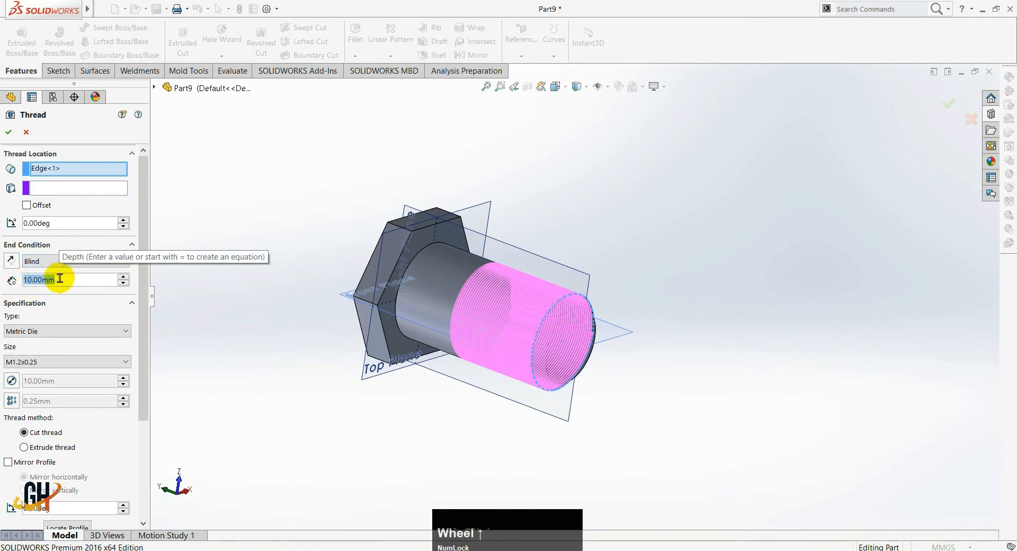
pyautogui.scroll(-1, 59, 278)
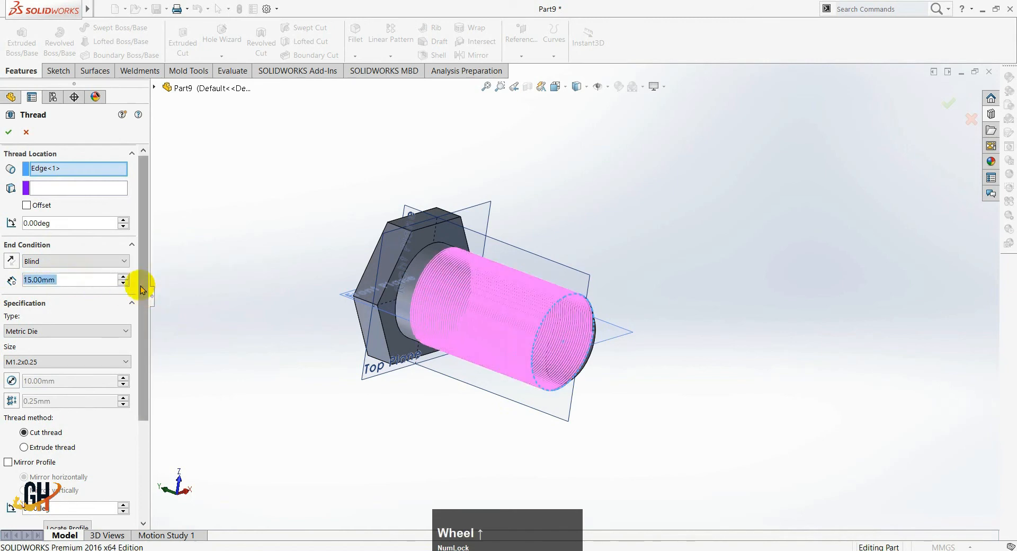
# - Check the short bolt's thread callout in the Adobe Reader drawing and set the SOLIDWORKS thread to Metric Die, size M10x1.0
pyautogui.moveTo(141, 287); pyautogui.dragTo(148, 351)
pyautogui.click(102, 215)
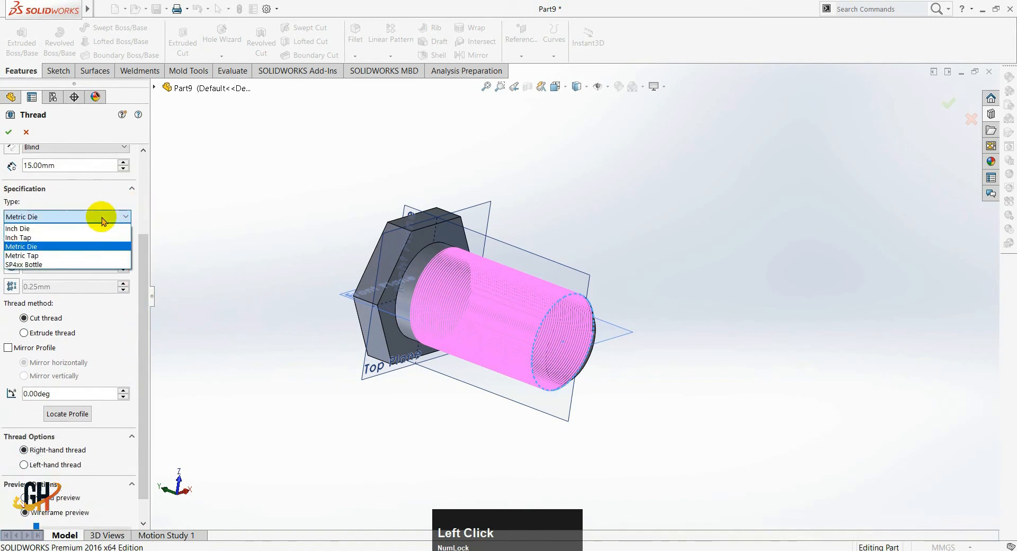
pyautogui.click(102, 220)
pyautogui.hotkey('alt', 'Tab')
pyautogui.hotkey('alt', 'Tab')
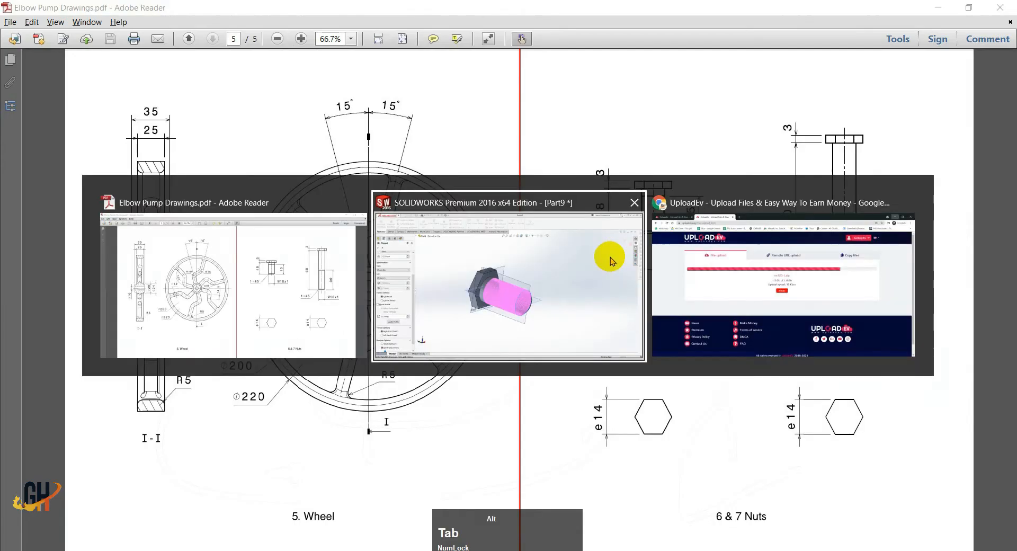
pyautogui.click(93, 251)
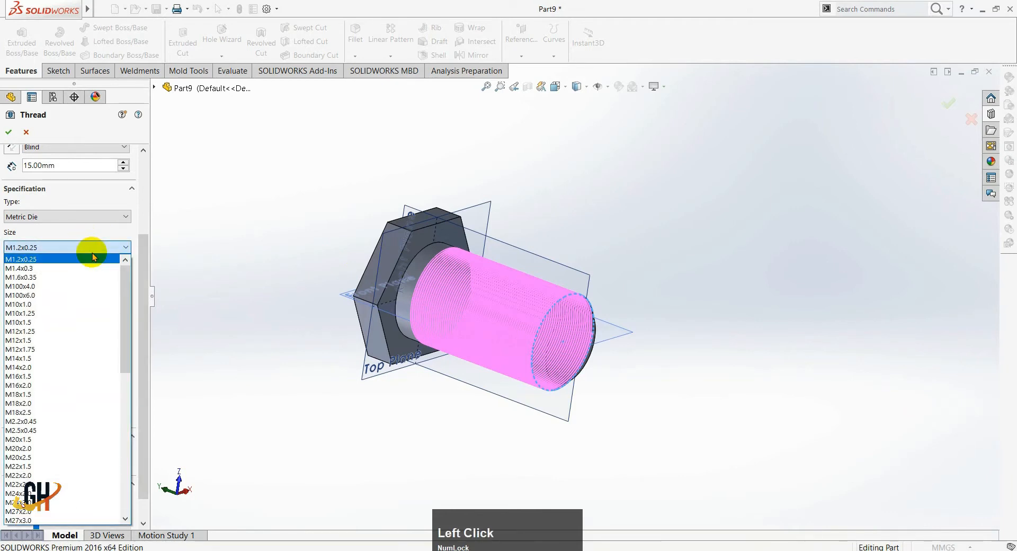
pyautogui.moveTo(129, 281)
pyautogui.mouseDown()
pyautogui.moveTo(127, 397)
pyautogui.moveTo(129, 281)
pyautogui.mouseUp()
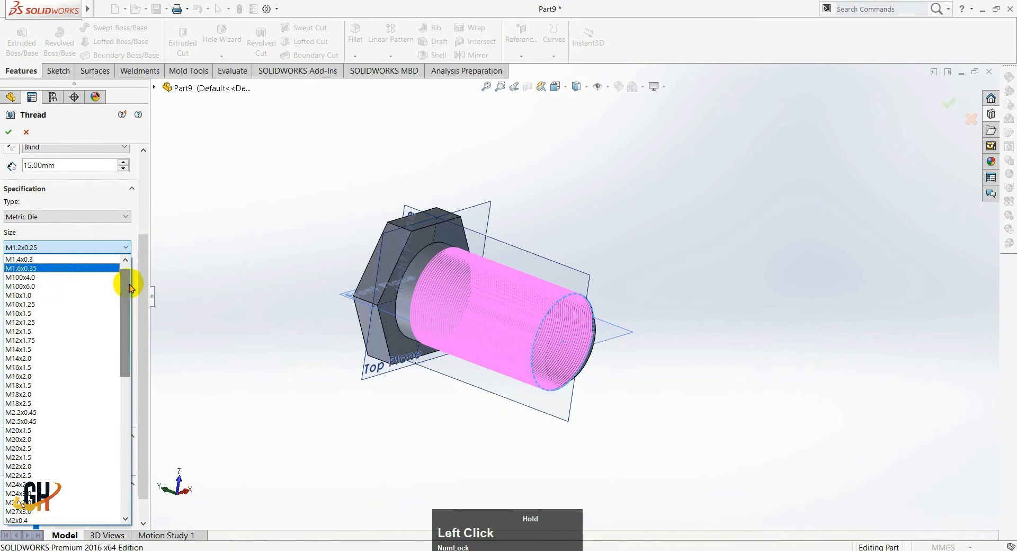
pyautogui.click(29, 296)
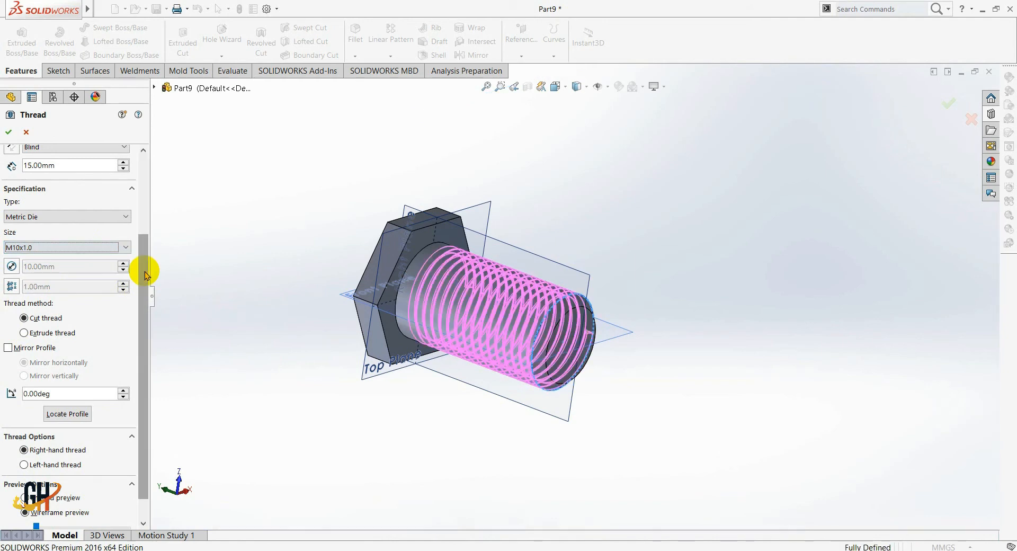
# - Try the Extrude thread method in the thread specification and return to Cut thread
pyautogui.moveTo(145, 271)
pyautogui.mouseDown()
pyautogui.moveTo(141, 298)
pyautogui.moveTo(63, 306)
pyautogui.mouseUp()
pyautogui.click(62, 305)
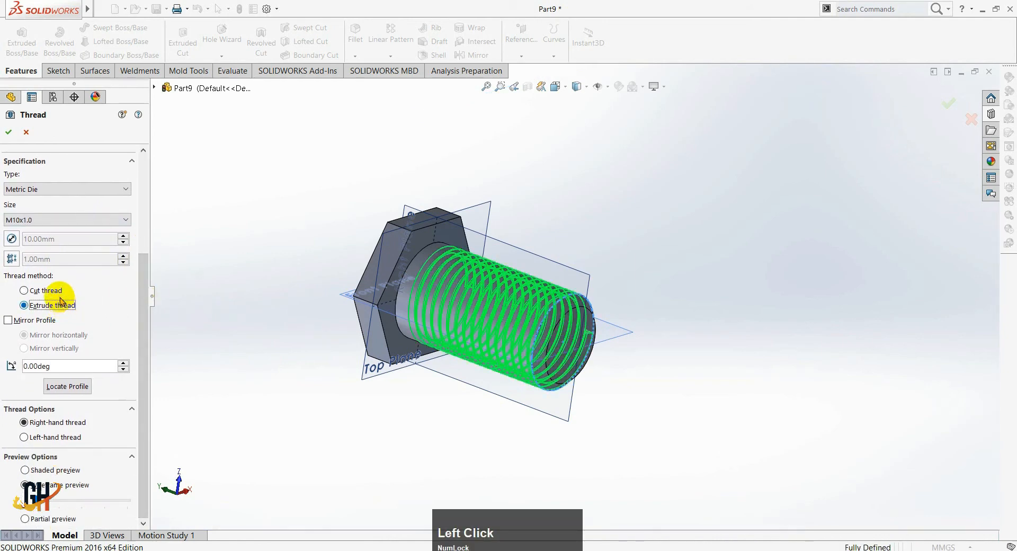
pyautogui.click(47, 291)
# - Offset the thread's start by 1 mm and reverse the offset so the thread begins beyond the shank's chamfered end
pyautogui.moveTo(141, 295); pyautogui.dragTo(139, 197)
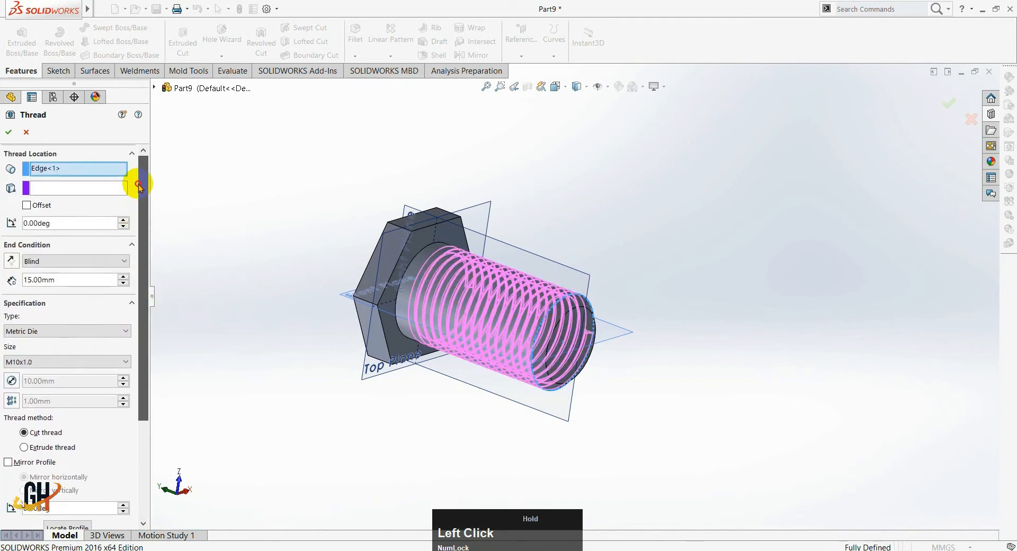
pyautogui.click(39, 204)
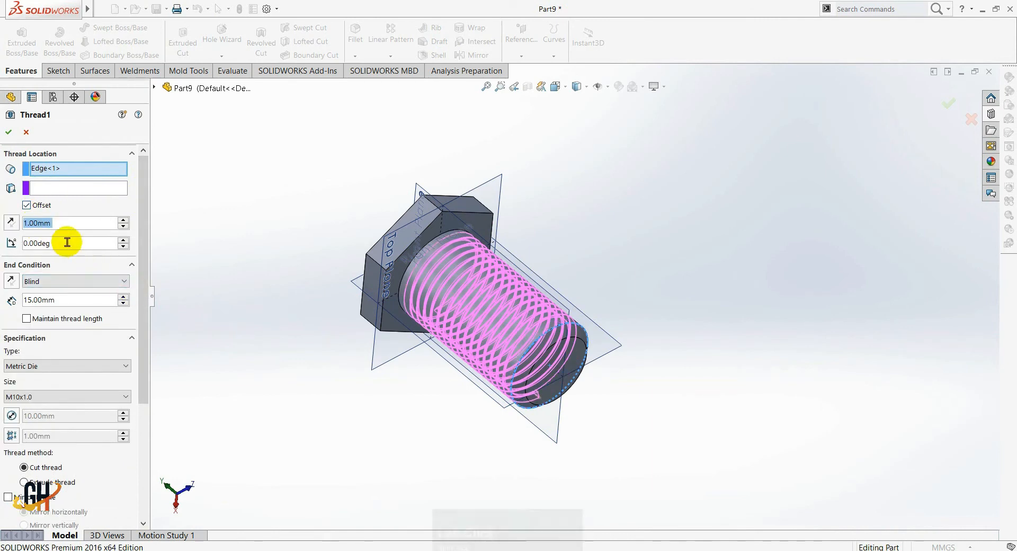
pyautogui.click(123, 222)
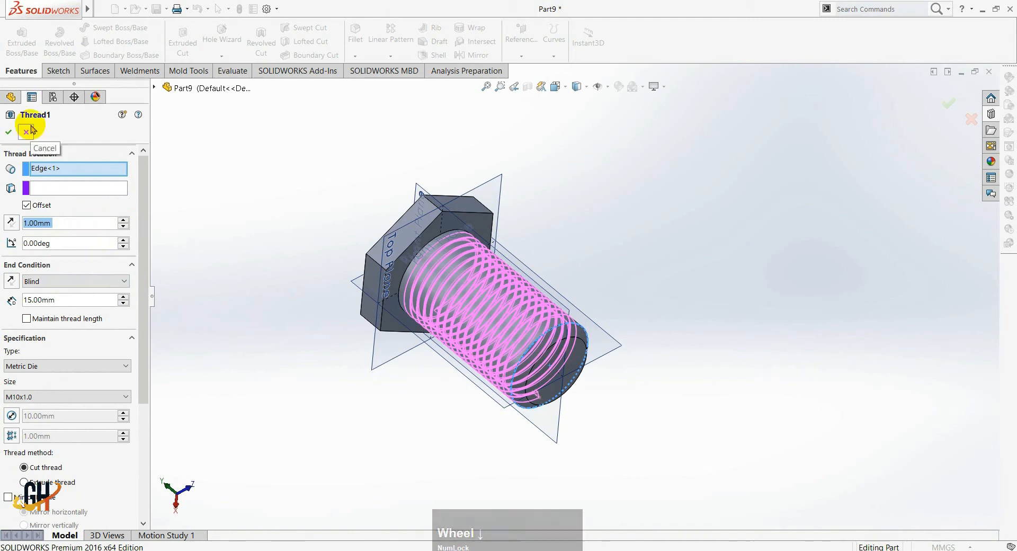
pyautogui.click(15, 225)
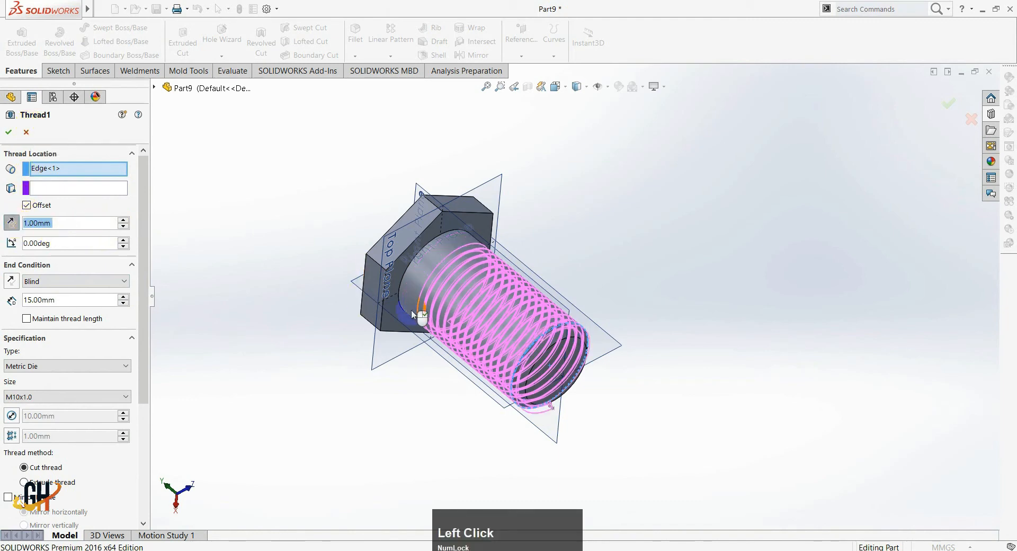
pyautogui.moveTo(412, 313); pyautogui.dragTo(488, 343, button='middle')
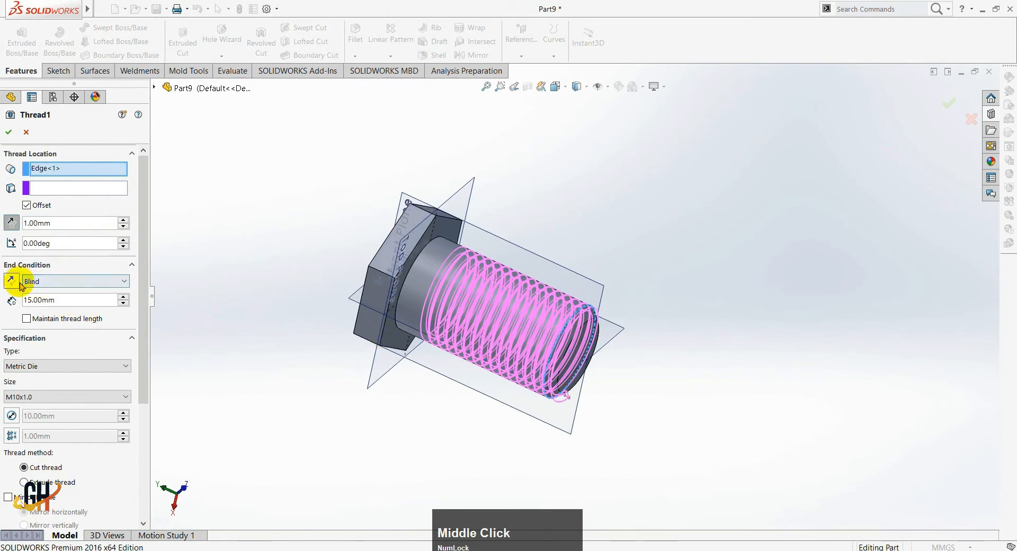
# - Set the thread's blind depth to 16 mm and apply the thread to the bolt's shank
pyautogui.click(70, 301)
pyautogui.moveTo(27, 300); pyautogui.dragTo(71, 301)
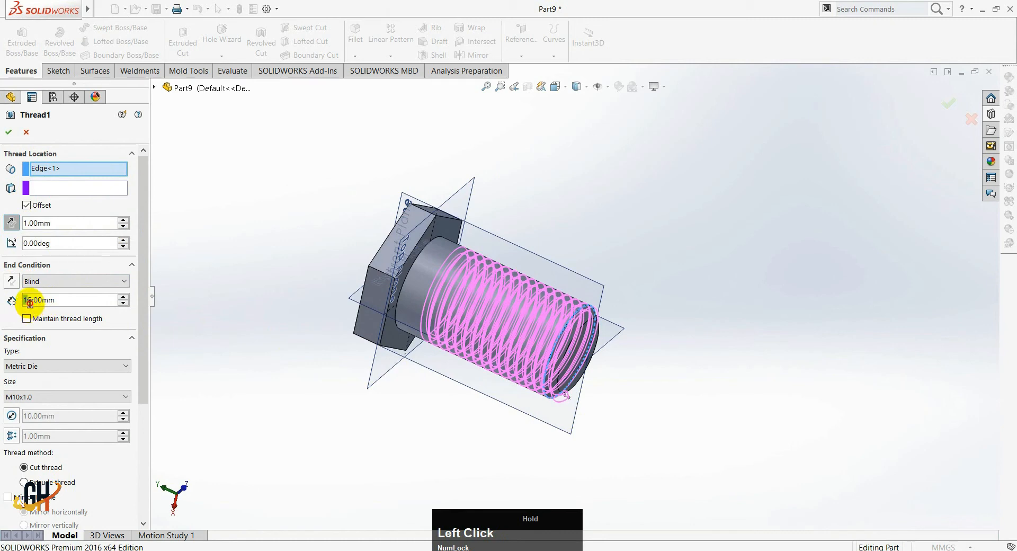
pyautogui.moveTo(35, 304); pyautogui.dragTo(37, 307)
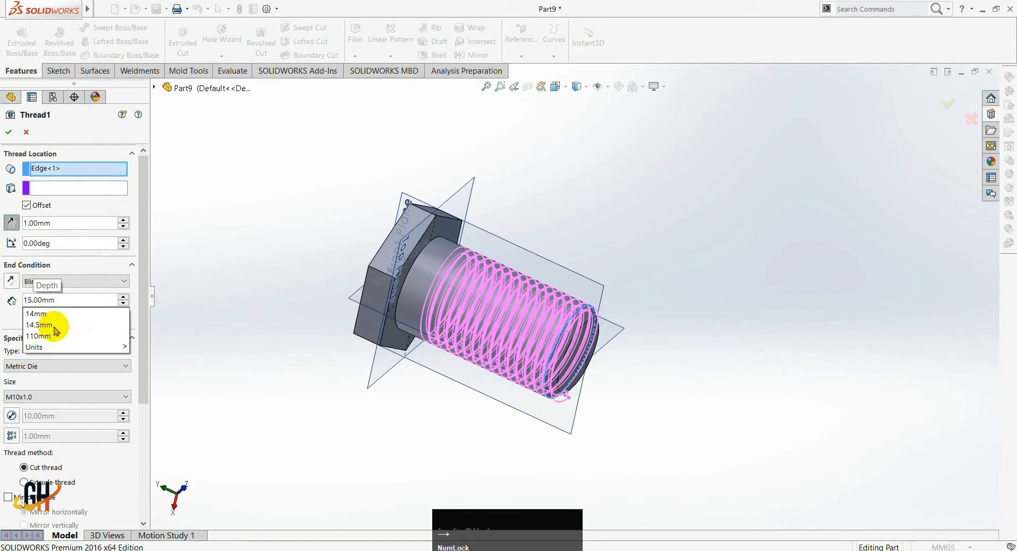
pyautogui.write('6.')
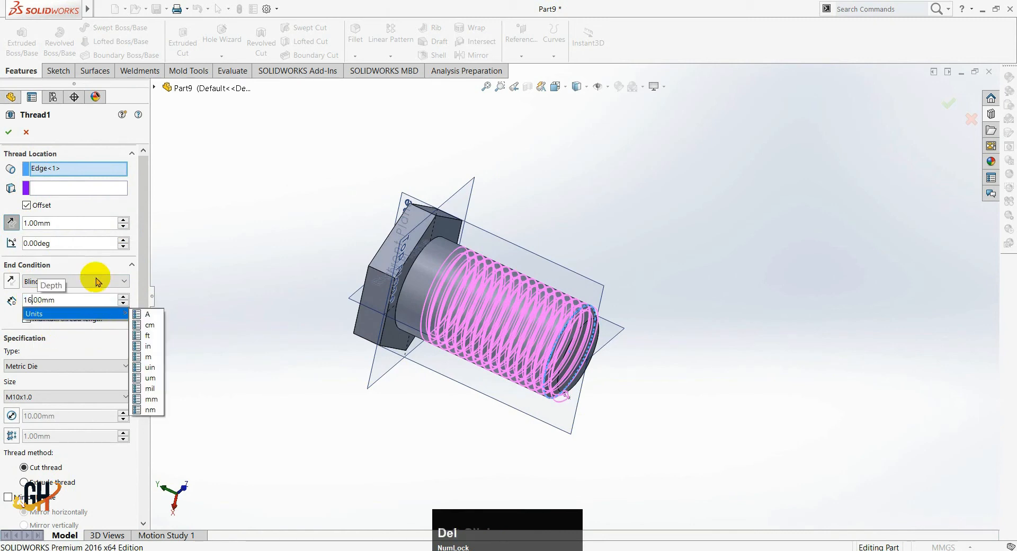
pyautogui.click(245, 292)
pyautogui.moveTo(304, 344); pyautogui.dragTo(304, 314, button='middle')
pyautogui.click(10, 132)
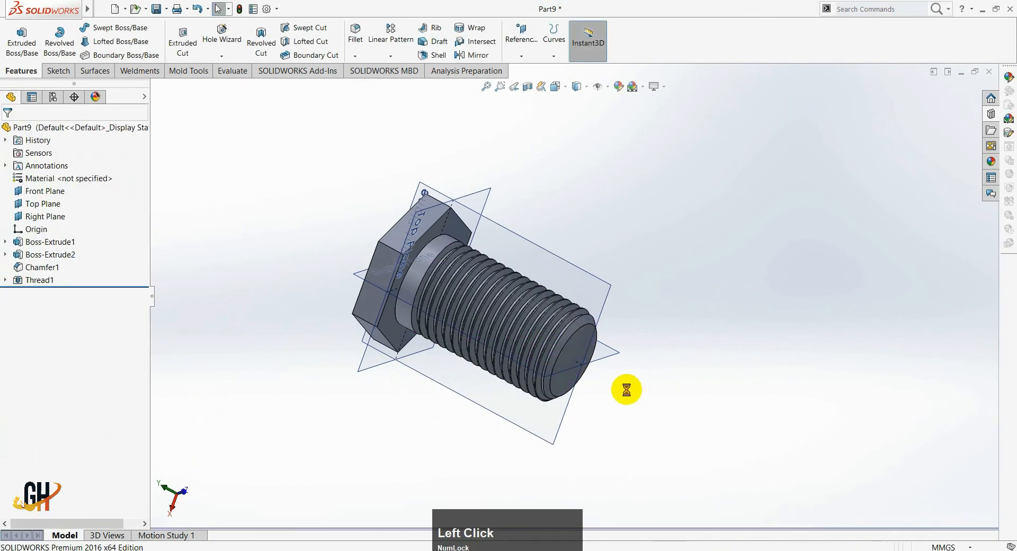
pyautogui.moveTo(627, 387); pyautogui.dragTo(688, 238, button='middle')
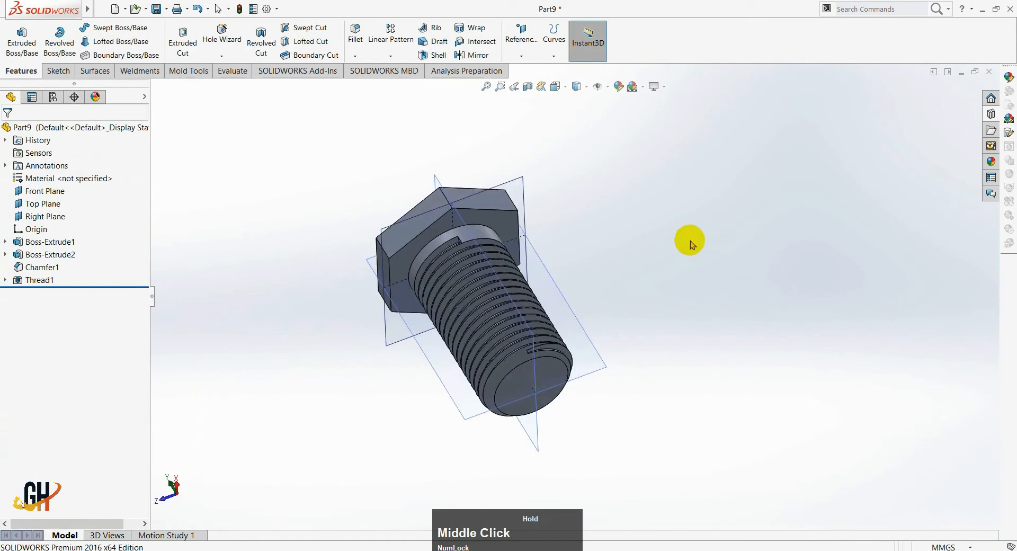
pyautogui.scroll(3, 526, 390)
pyautogui.scroll(-8, 536, 408)
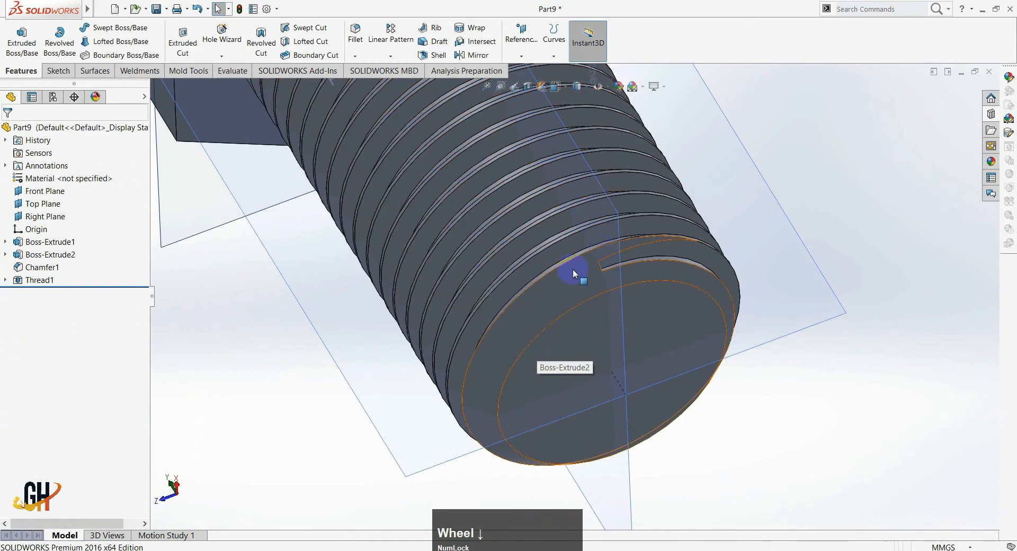
pyautogui.moveTo(622, 271); pyautogui.dragTo(708, 348, button='middle')
pyautogui.scroll(5, 663, 329)
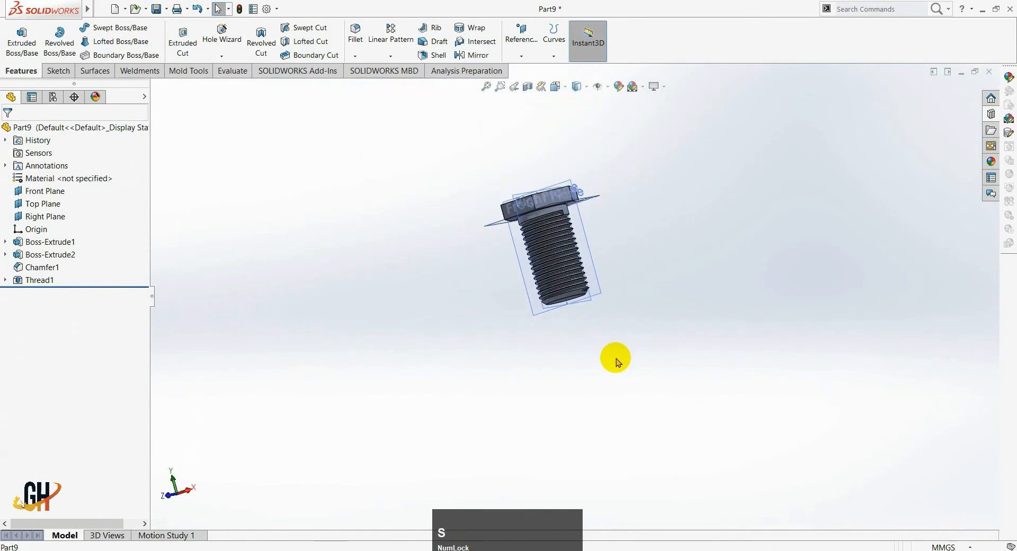
# - Save the short bolt in the Elbow Pump folder as Part6-M10x1-18mm, checking the thread size and shank length in the Adobe Reader drawing
pyautogui.hotkey('ctrl', 's')
pyautogui.scroll(-1, 606, 257)
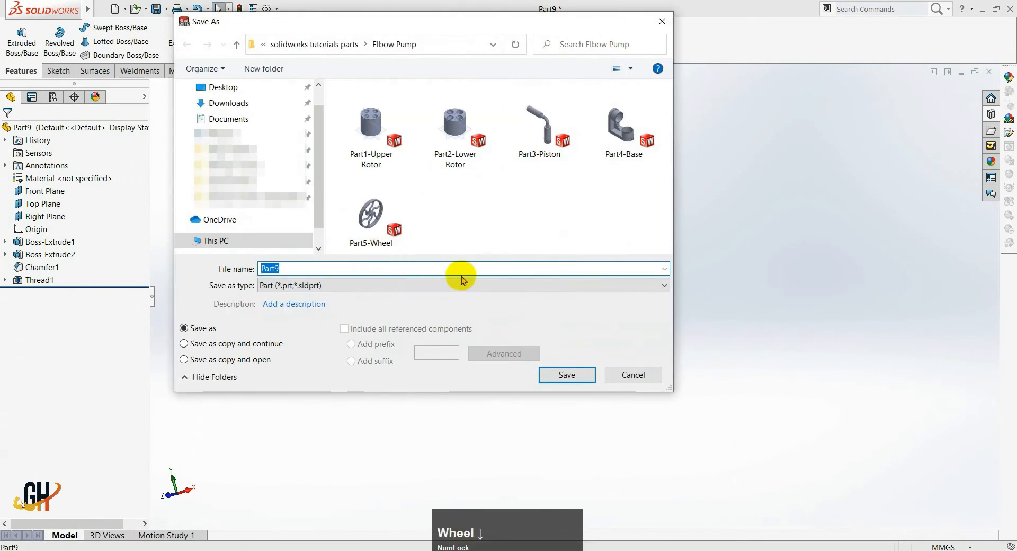
pyautogui.hotkey('alt', 'Tab')
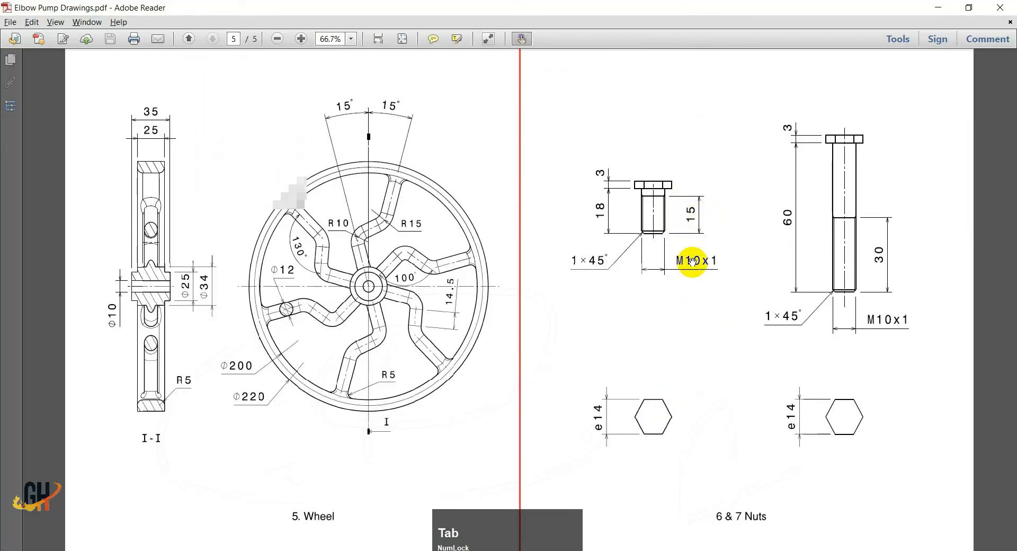
pyautogui.hotkey('alt', 'Tab')
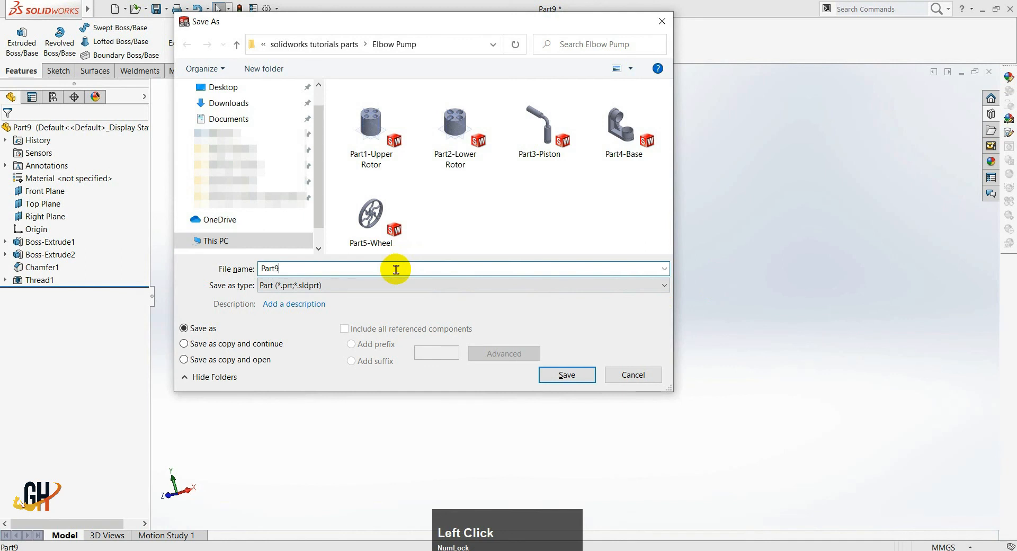
pyautogui.press('BackSpace')
pyautogui.write('6-')
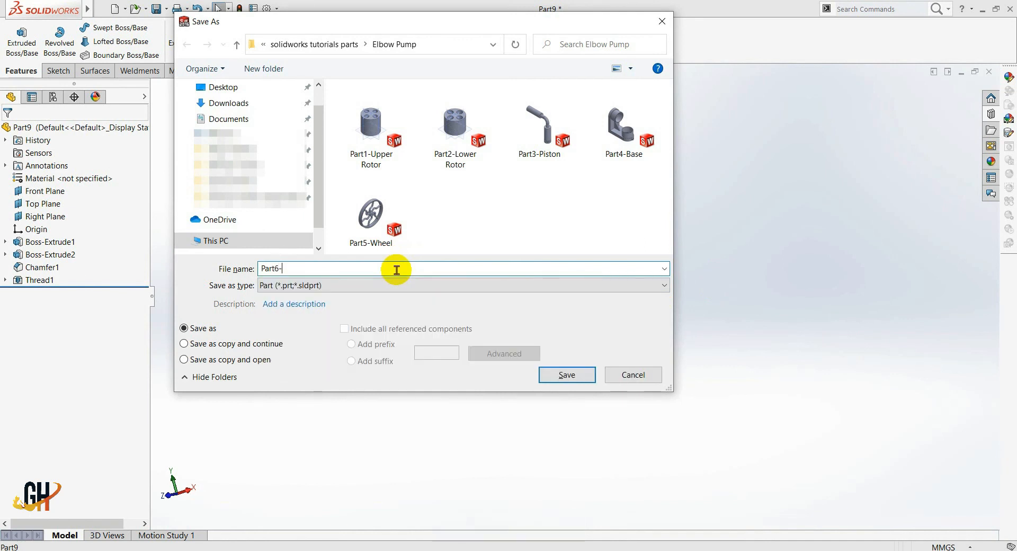
pyautogui.press('shift')
pyautogui.write('M10x1-')
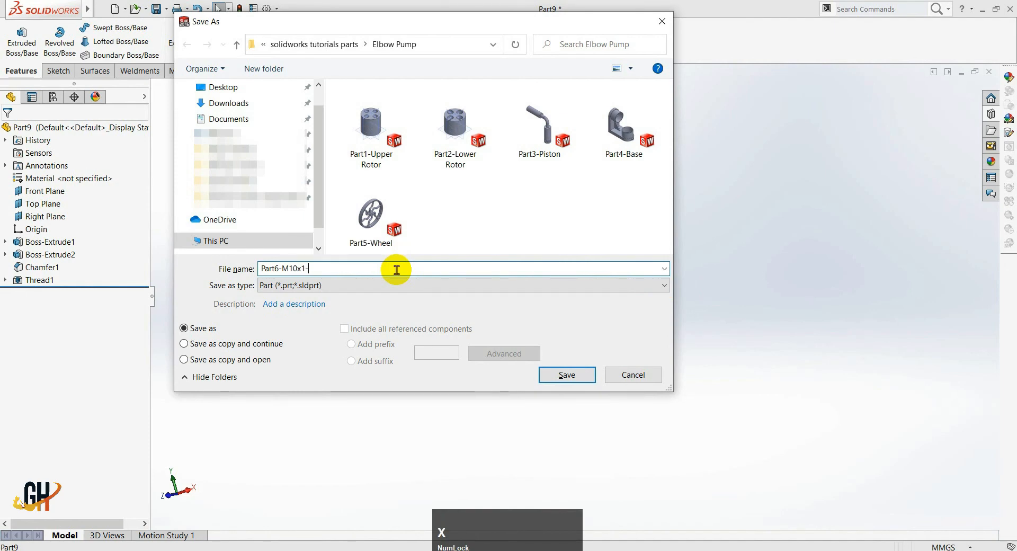
pyautogui.hotkey('alt', 'Tab')
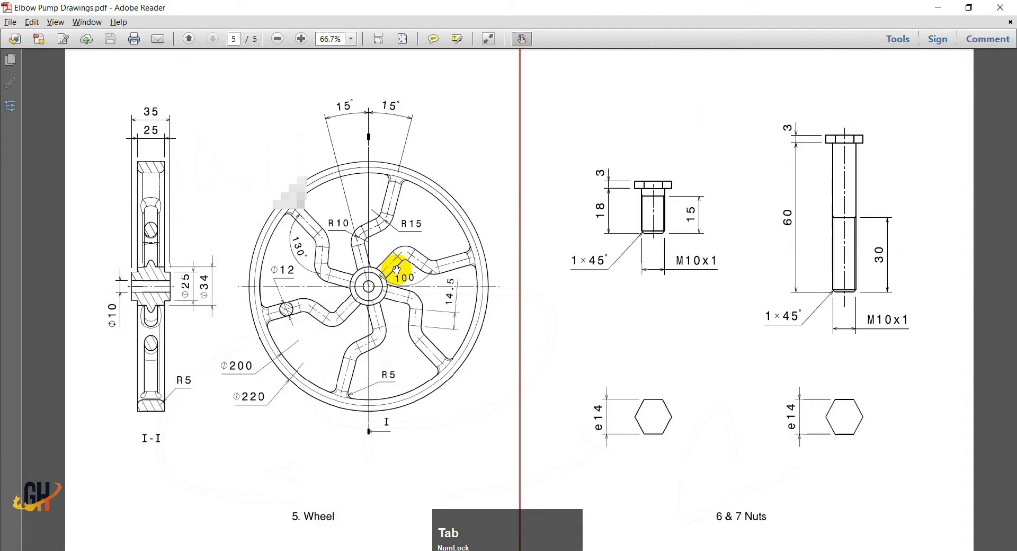
pyautogui.hotkey('alt', 'Tab')
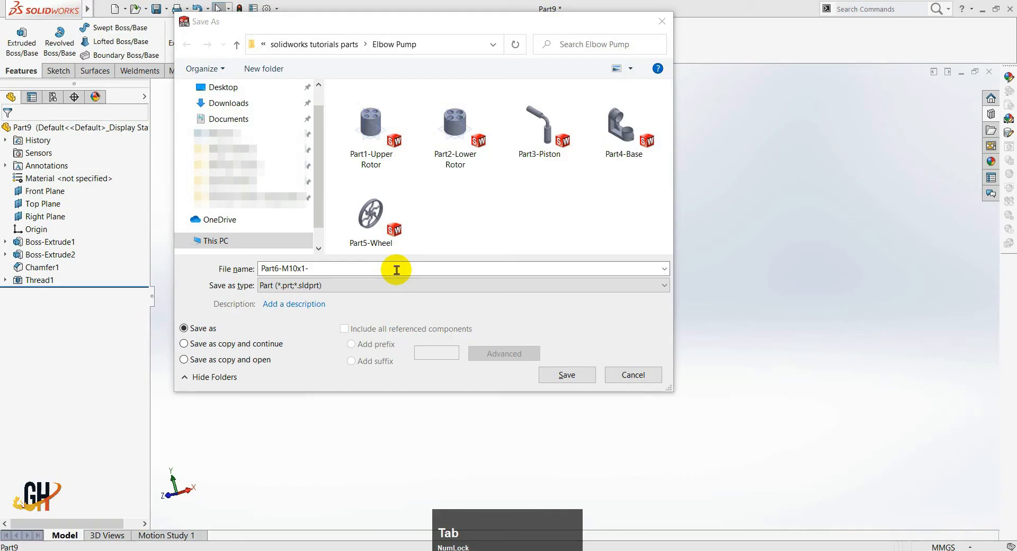
pyautogui.write('18mm')
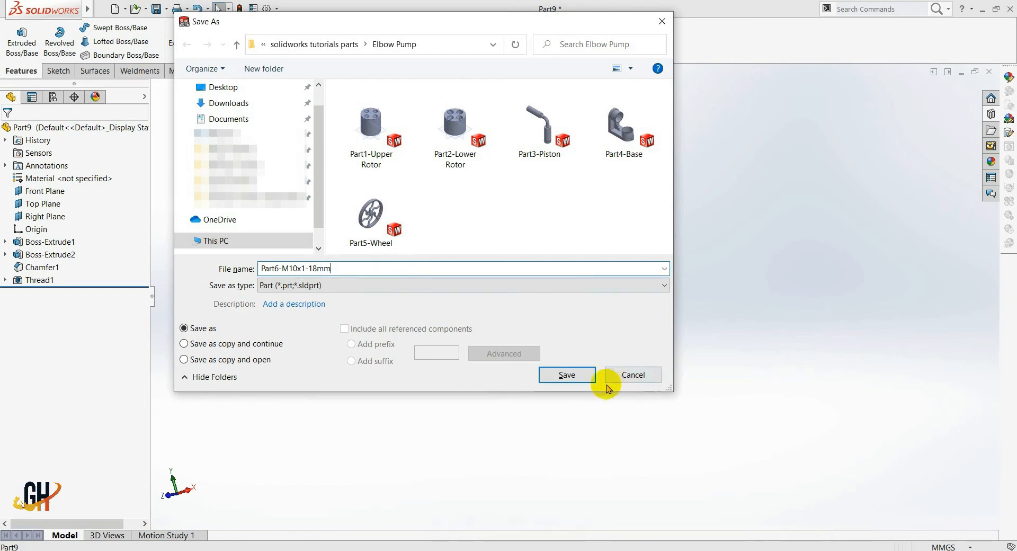
pyautogui.click(579, 376)
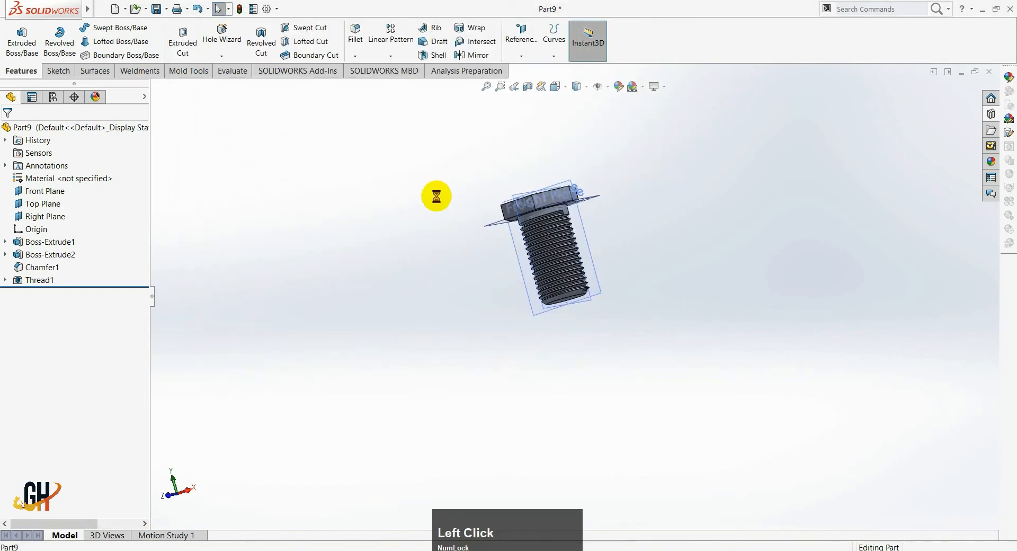
# - Check the long bolt's shank length in the Adobe Reader drawing and set the shank extrusion's depth to 60 mm in SOLIDWORKS
pyautogui.hotkey('alt', 'Tab')
pyautogui.moveTo(646, 318); pyautogui.dragTo(606, 363)
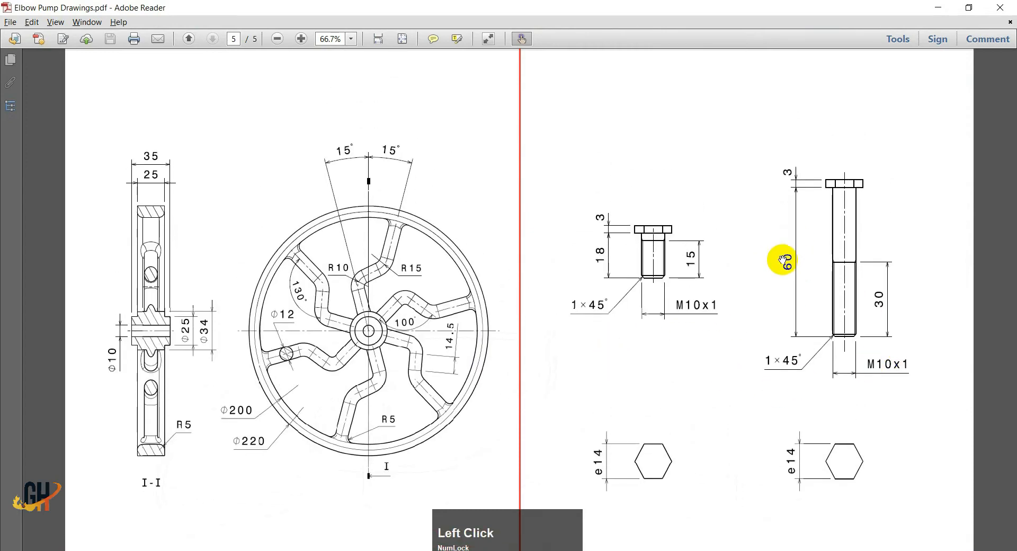
pyautogui.hotkey('alt', 'Tab')
pyautogui.click(48, 255)
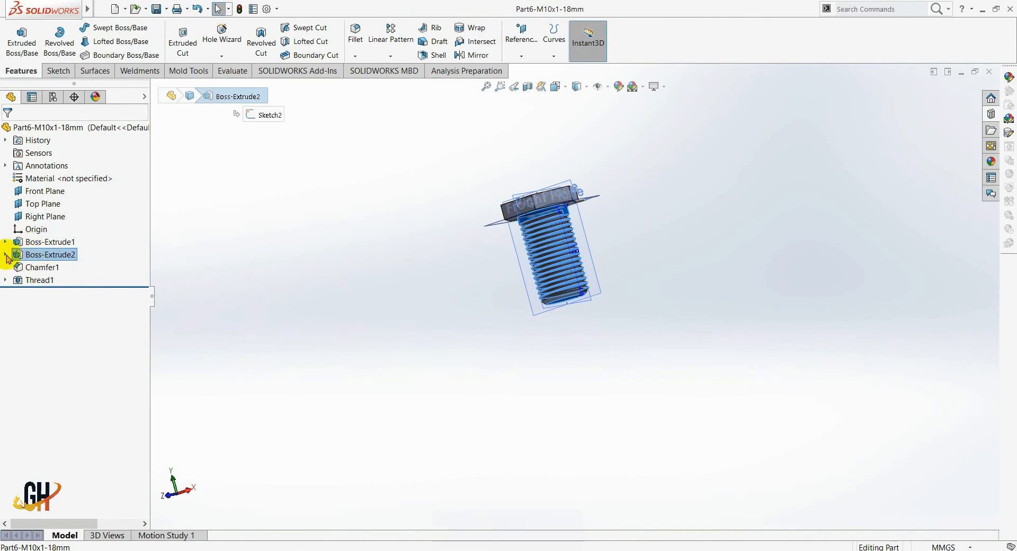
pyautogui.rightClick(37, 258)
pyautogui.click(43, 227)
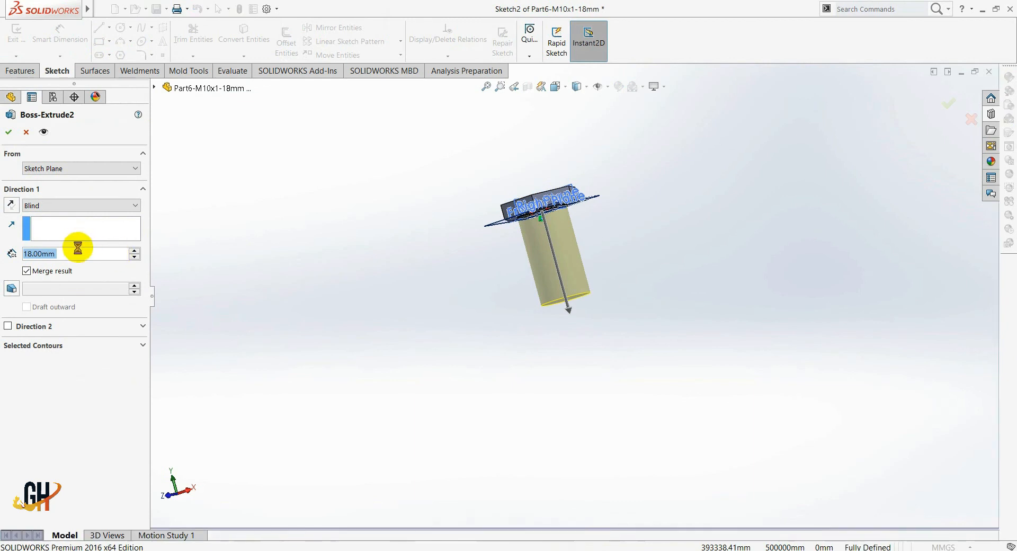
pyautogui.write('60')
pyautogui.press('Return')
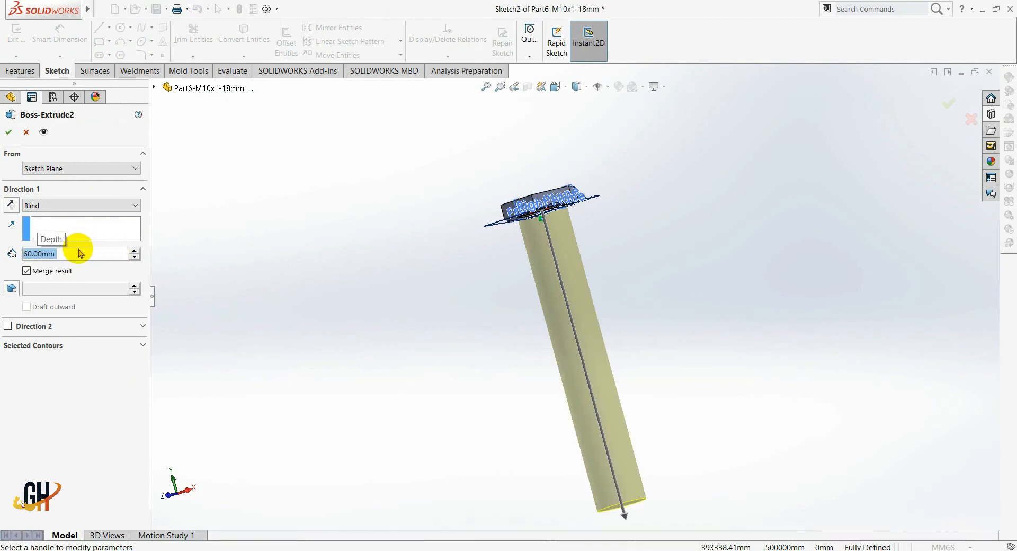
pyautogui.click(7, 133)
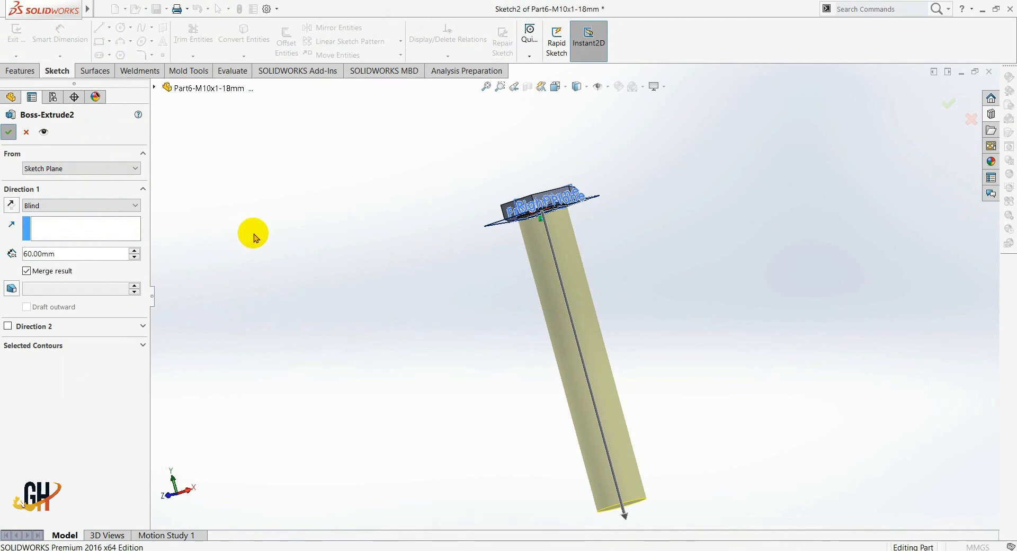
pyautogui.click(350, 283)
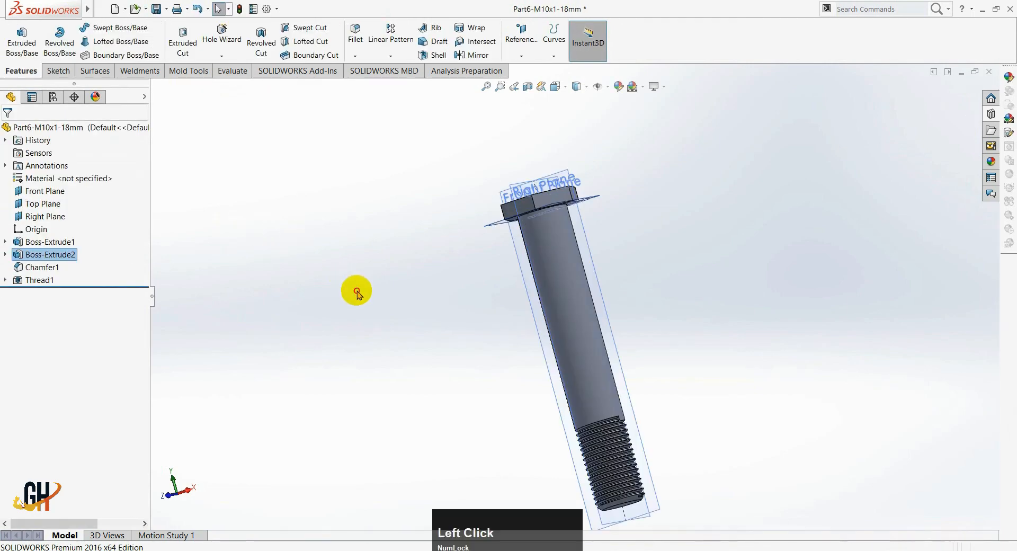
# - Check the long bolt's thread length in the Adobe Reader drawing and set the thread's blind depth to 31 mm in SOLIDWORKS
pyautogui.hotkey('alt', 'Tab')
pyautogui.click(835, 390)
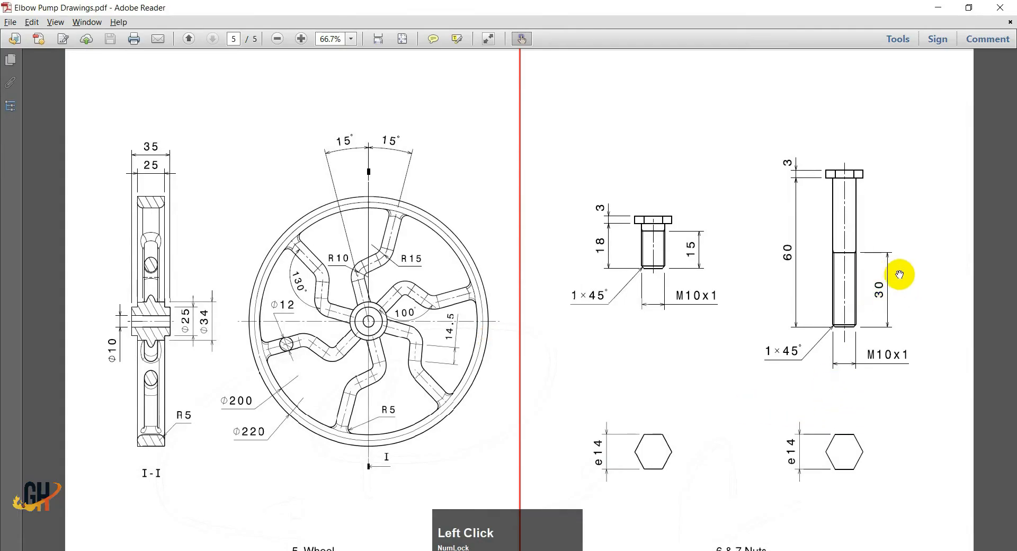
pyautogui.hotkey('alt', 'Tab')
pyautogui.click(41, 279)
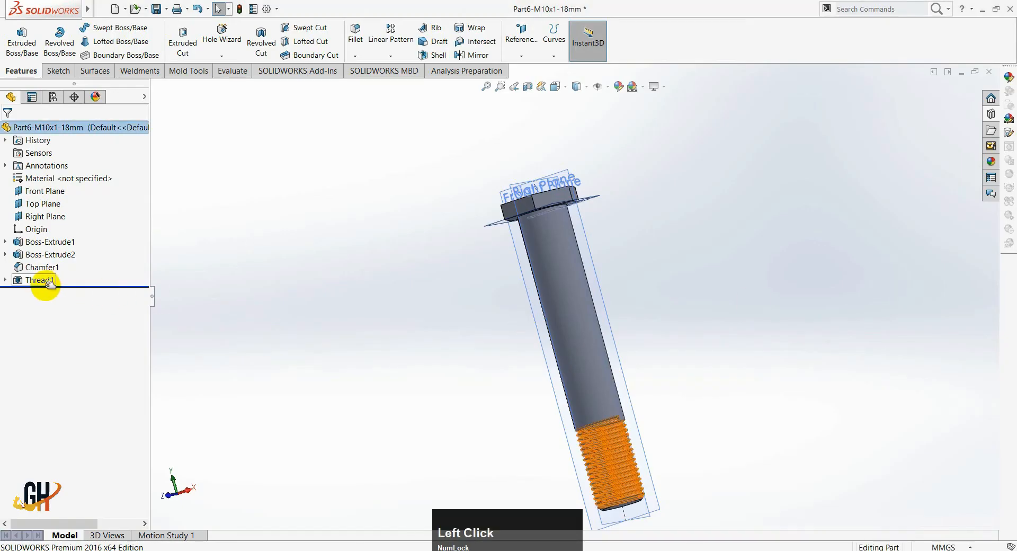
pyautogui.click(41, 279)
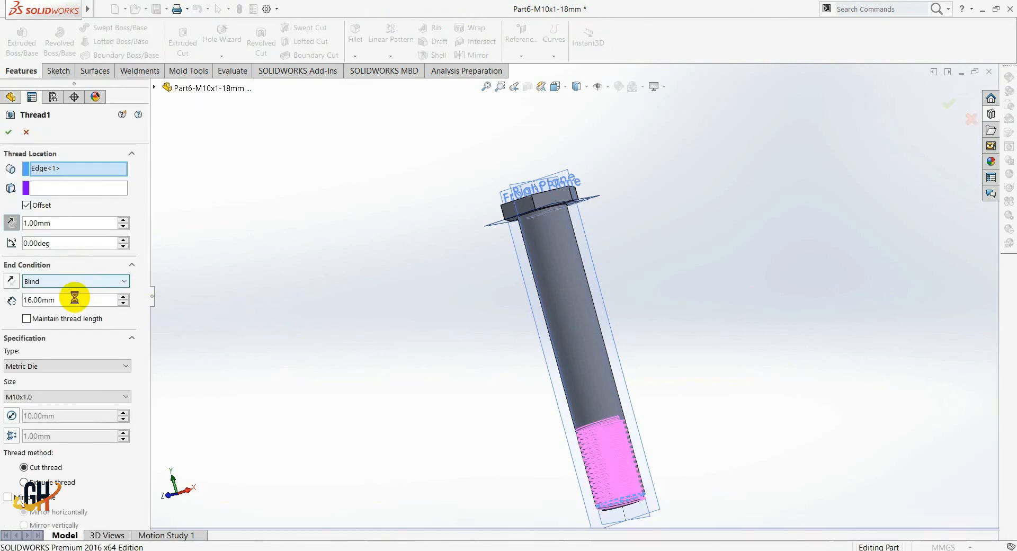
pyautogui.click(75, 297)
pyautogui.moveTo(66, 300); pyautogui.dragTo(33, 299)
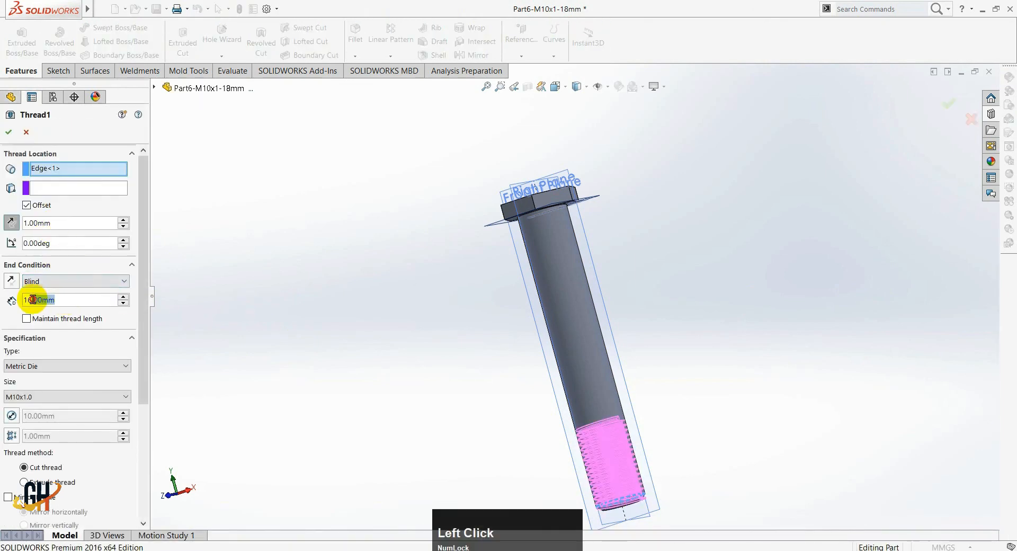
pyautogui.write('31')
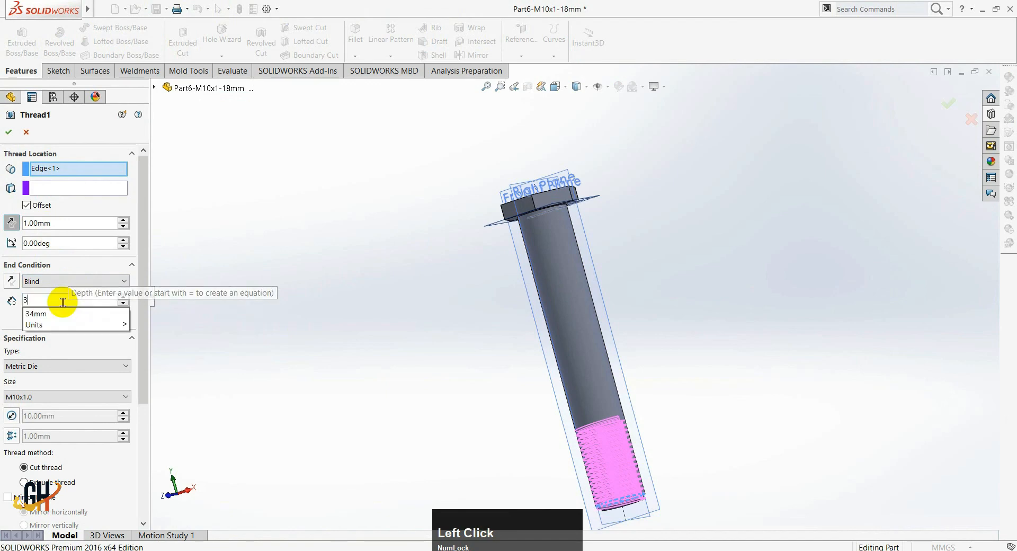
pyautogui.press('Return')
# - Set the thread's blind depth to 32 mm and its start offset to 2 mm, and apply the edited thread
pyautogui.scroll(-5, 688, 450)
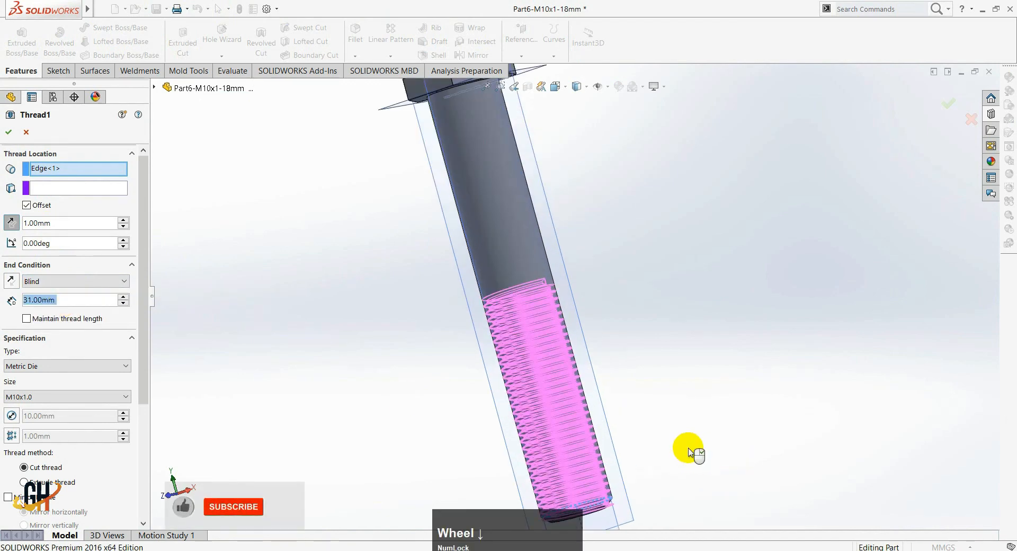
pyautogui.keyDown('ctrl'); pyautogui.moveTo(637, 436); pyautogui.dragTo(730, 237, button='middle'); pyautogui.keyUp('ctrl')
pyautogui.scroll(-4, 710, 306)
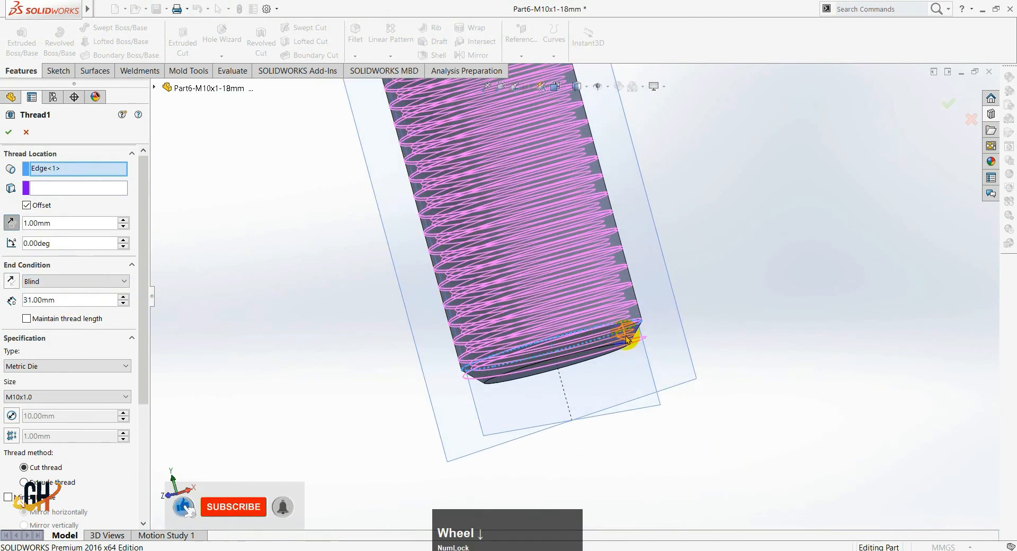
pyautogui.moveTo(626, 335); pyautogui.dragTo(565, 352, button='middle')
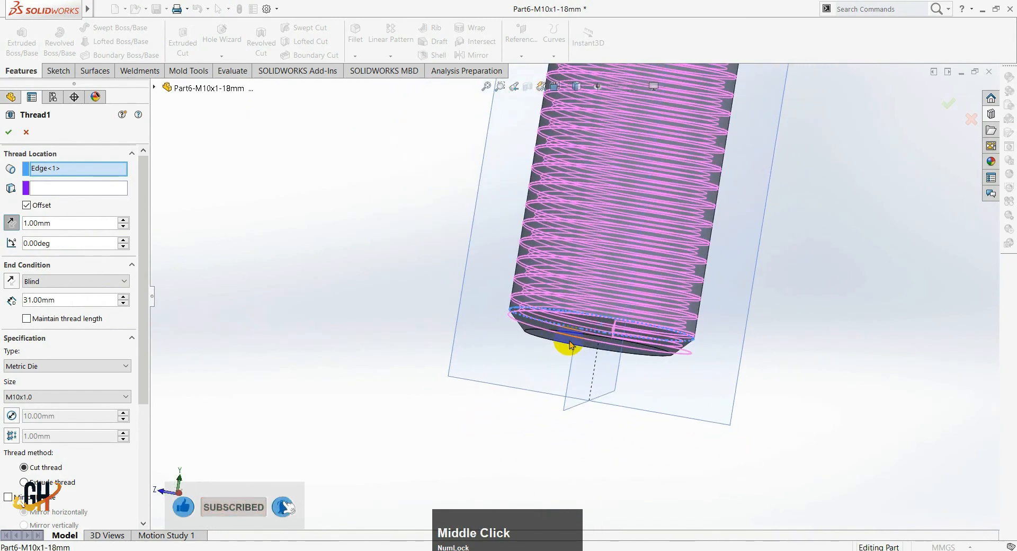
pyautogui.click(67, 299)
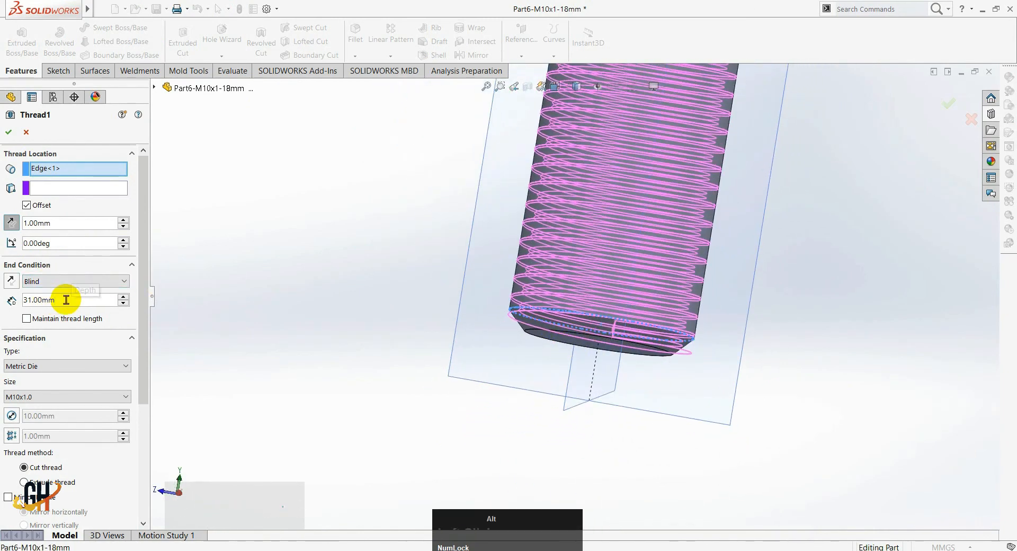
pyautogui.scroll(1, 67, 299)
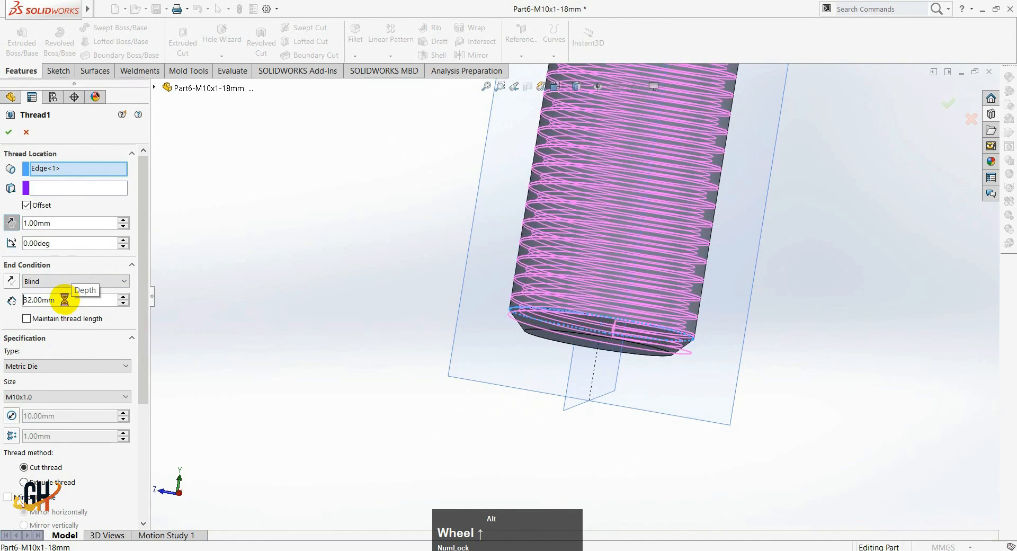
pyautogui.click(60, 223)
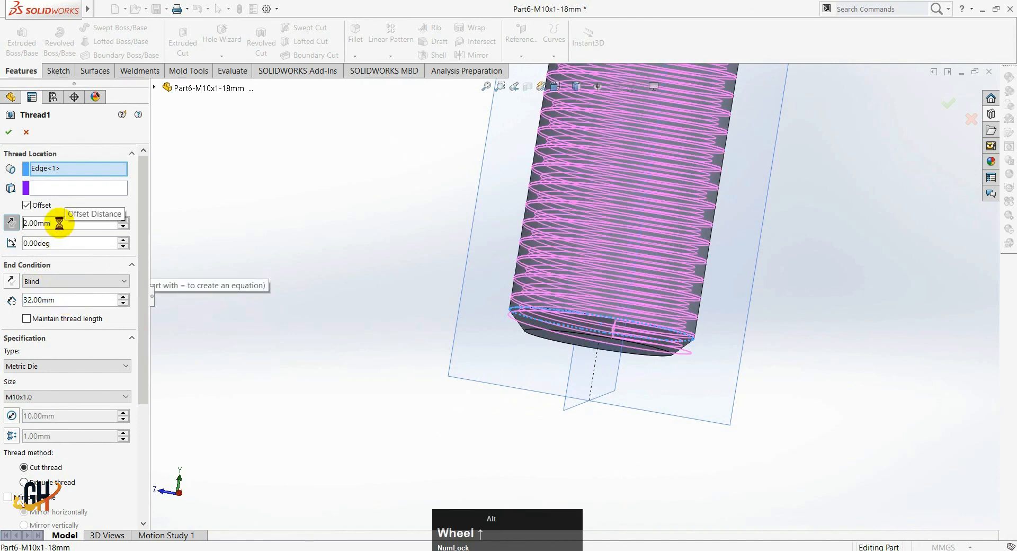
pyautogui.moveTo(747, 345); pyautogui.dragTo(731, 321, button='middle')
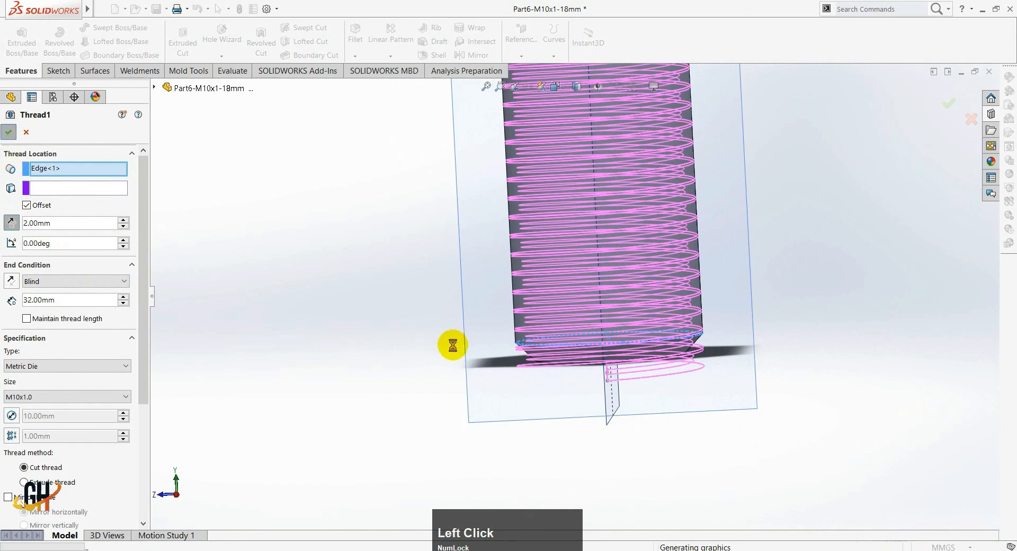
pyautogui.scroll(-1, 459, 357)
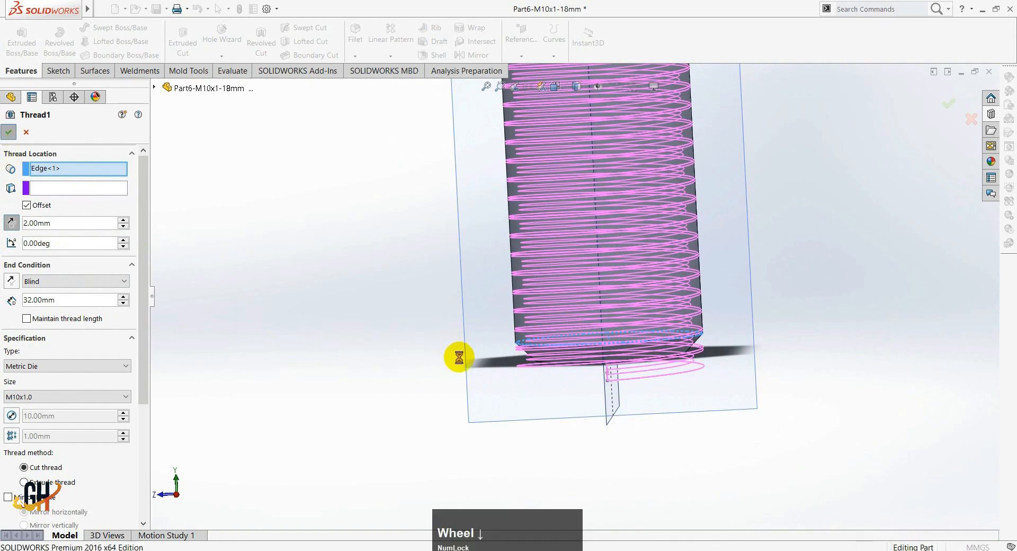
# - Examine the rebuilt thread at the chamfered end and along the bolt's shank
pyautogui.scroll(8, 460, 359)
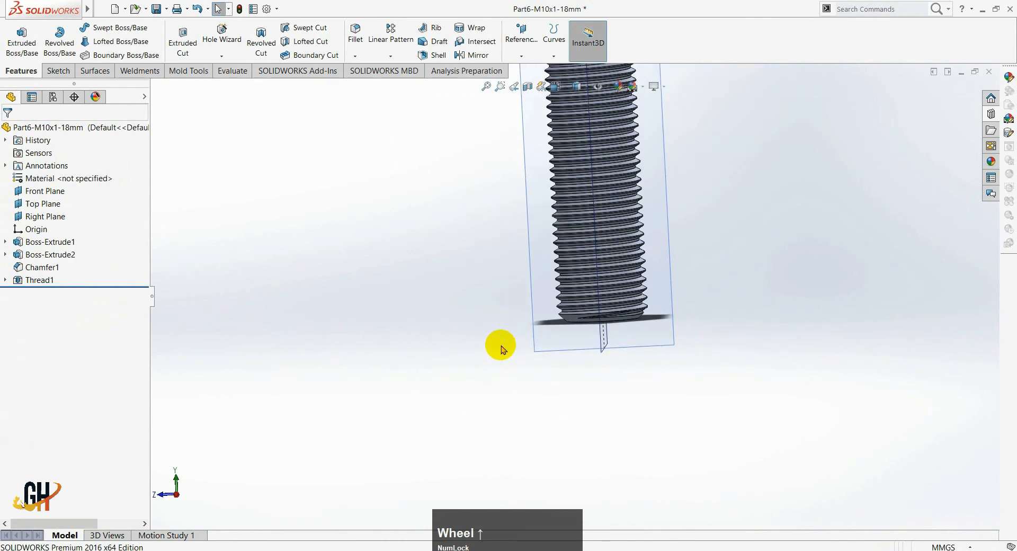
pyautogui.moveTo(574, 324); pyautogui.dragTo(631, 326, button='middle')
pyautogui.keyDown('ctrl'); pyautogui.moveTo(630, 325); pyautogui.dragTo(636, 323, button='middle'); pyautogui.keyUp('ctrl')
pyautogui.scroll(-5, 579, 359)
pyautogui.moveTo(556, 257); pyautogui.dragTo(531, 230, button='middle')
pyautogui.scroll(4, 520, 269)
pyautogui.moveTo(519, 269); pyautogui.dragTo(418, 257, button='middle')
pyautogui.press('Tab')
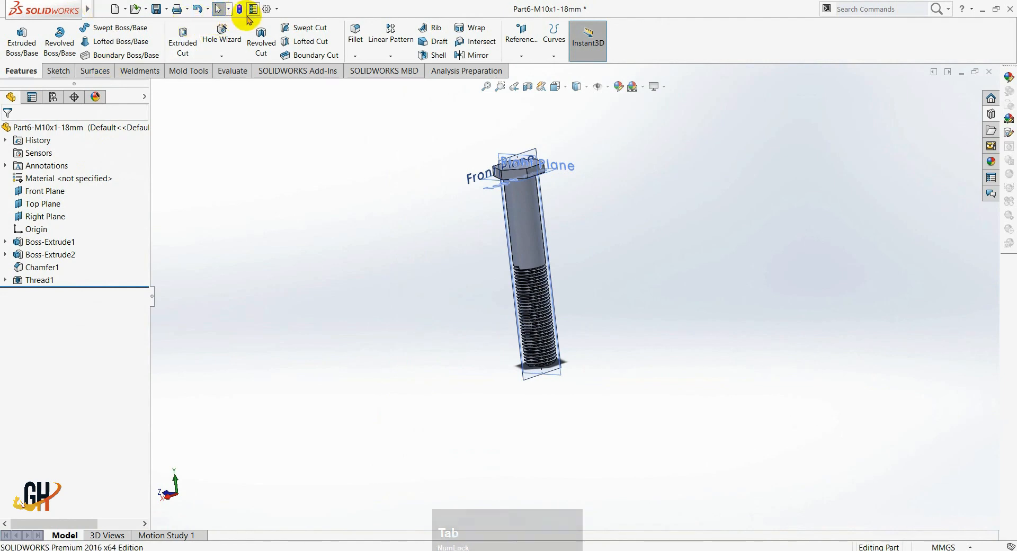
# - Save the long bolt as a new part named Part7-M10x1-60mm in the Elbow Pump folder
pyautogui.click(169, 11)
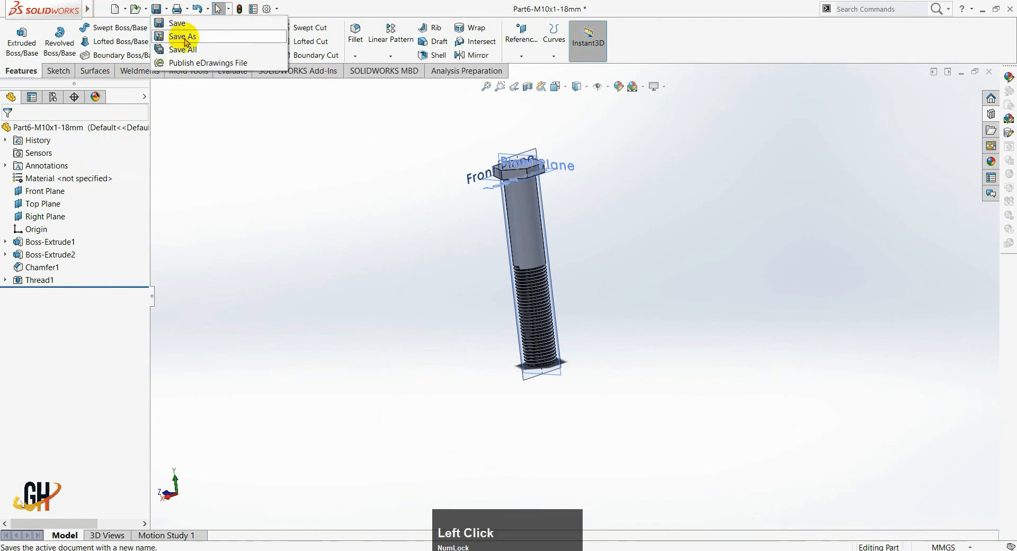
pyautogui.click(356, 258)
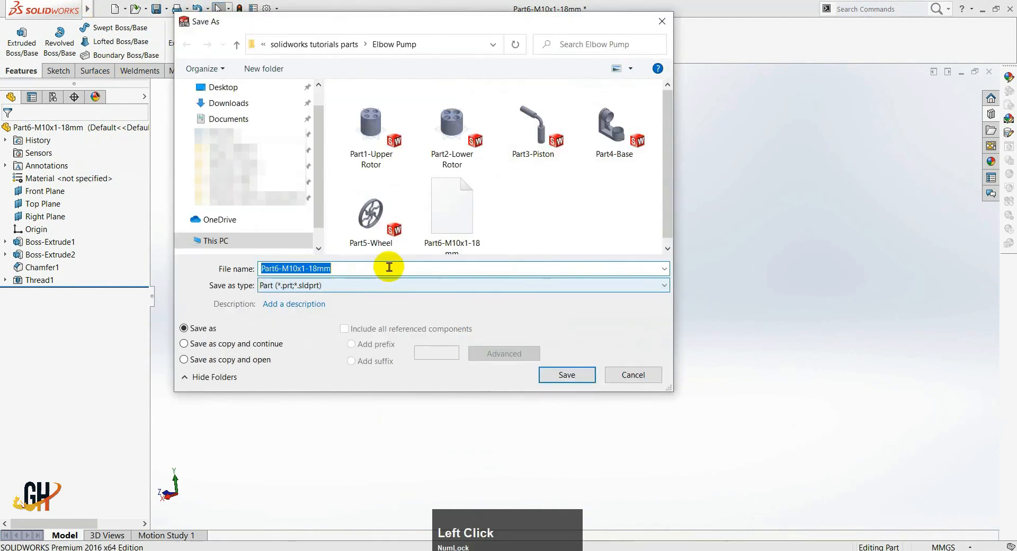
pyautogui.scroll(-1, 567, 204)
pyautogui.click(393, 268)
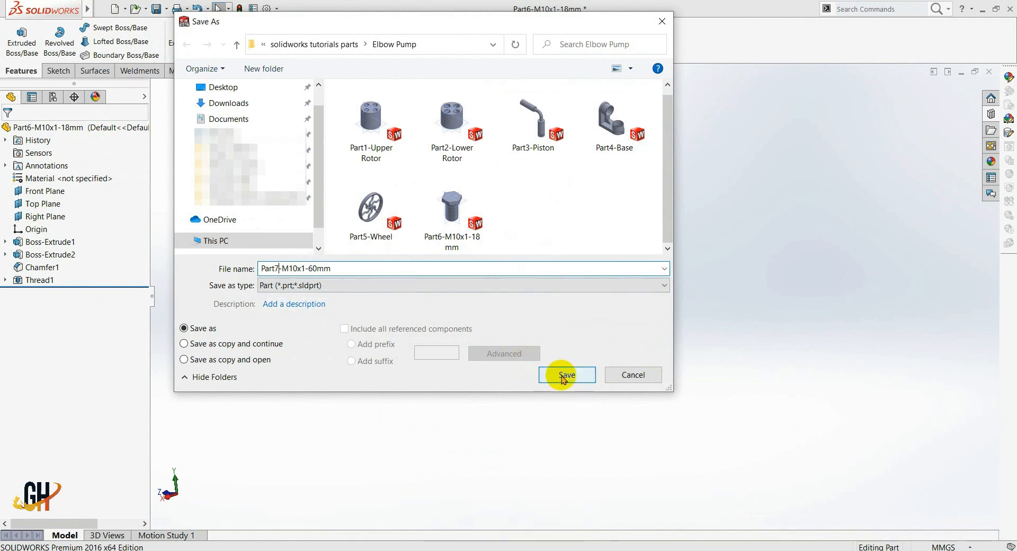
pyautogui.click(565, 375)
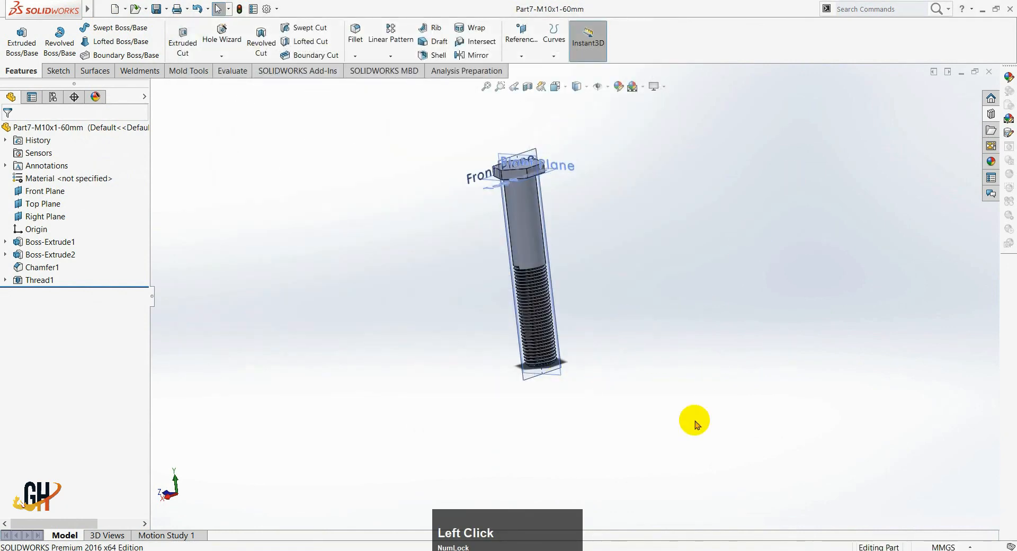
# - Show the long bolt in isometric view and hide its Front, Top and Right planes
pyautogui.press('ctrl')
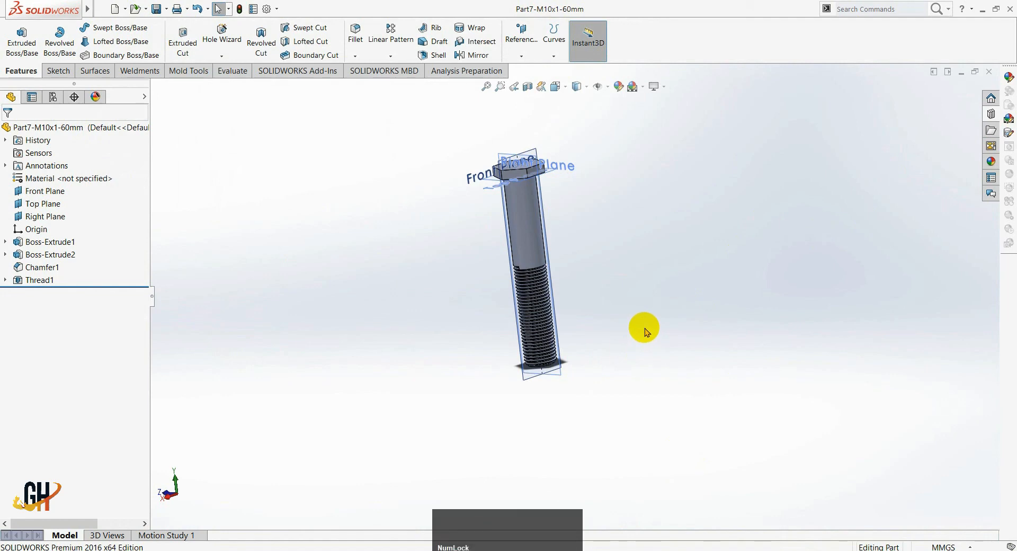
pyautogui.hotkey('ctrl', '8')
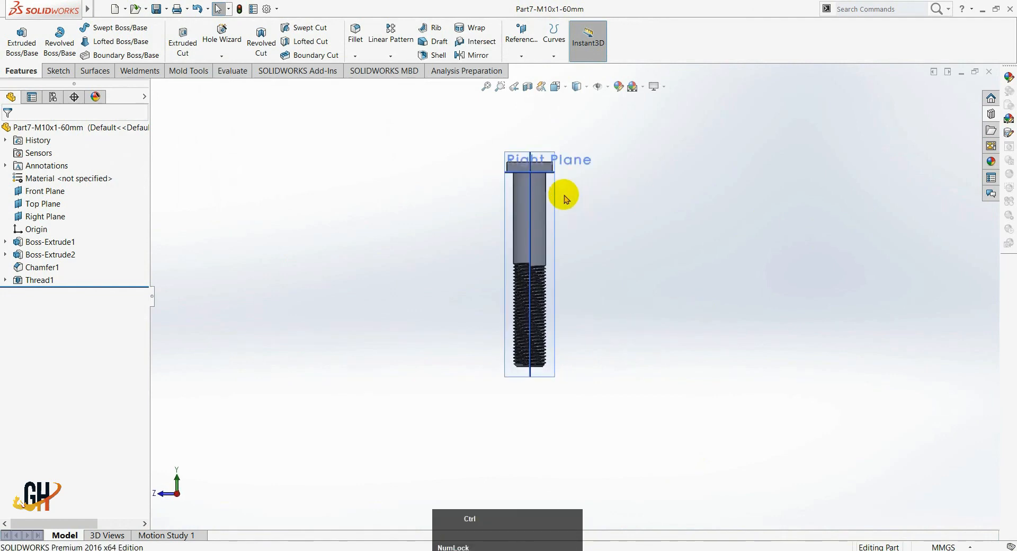
pyautogui.hotkey('ctrl', '7')
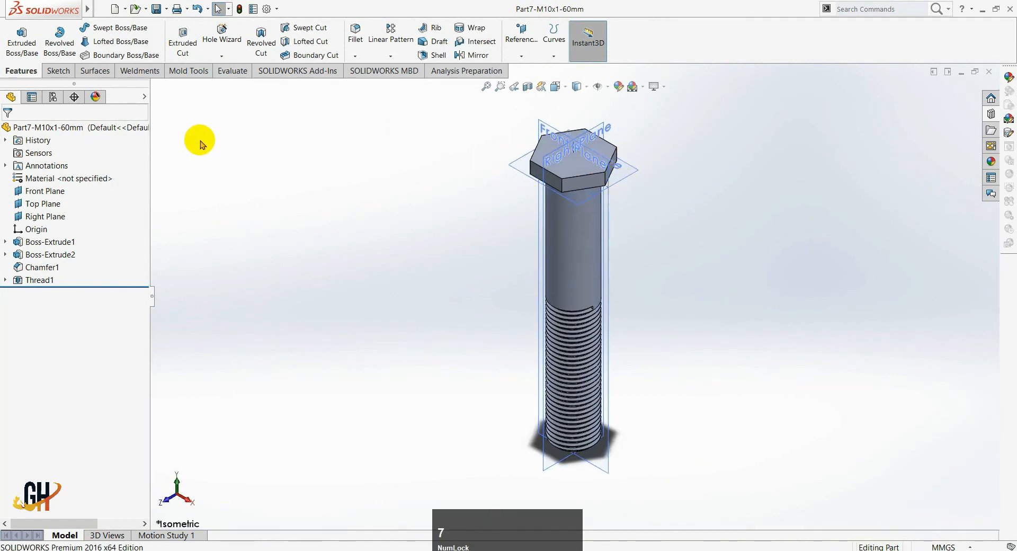
pyautogui.press('F8')
pyautogui.click(156, 191)
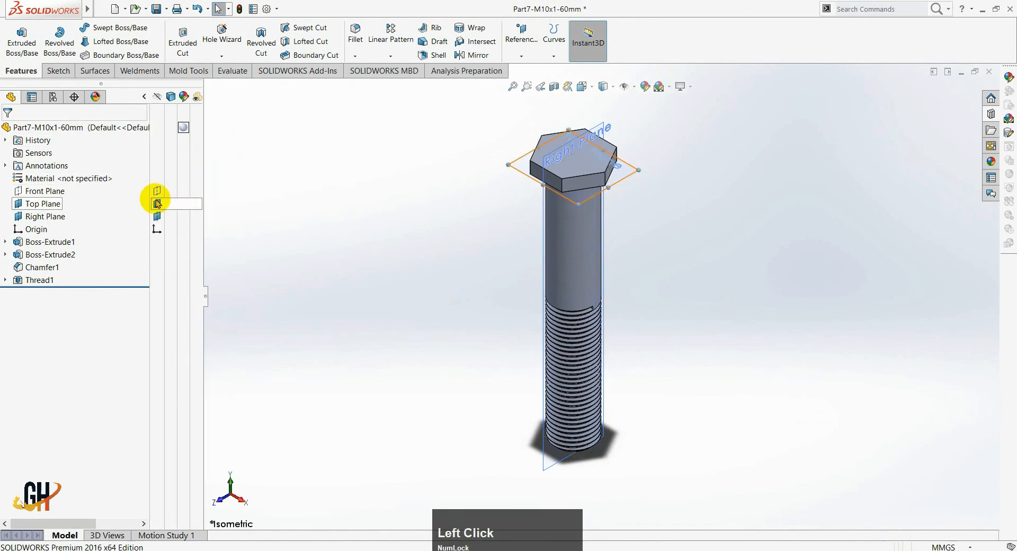
pyautogui.click(156, 204)
pyautogui.click(156, 216)
pyautogui.press('F8')
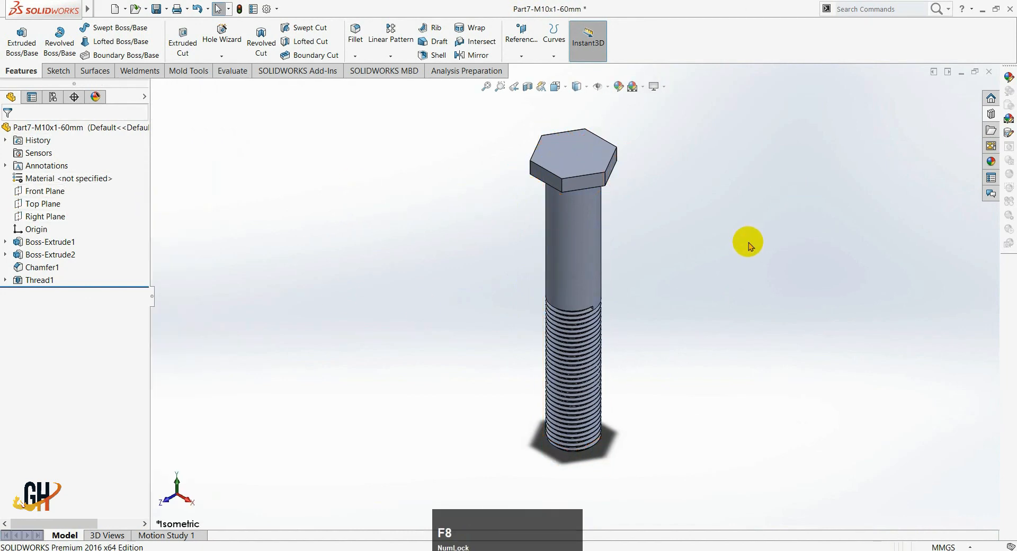
pyautogui.scroll(2, 749, 244)
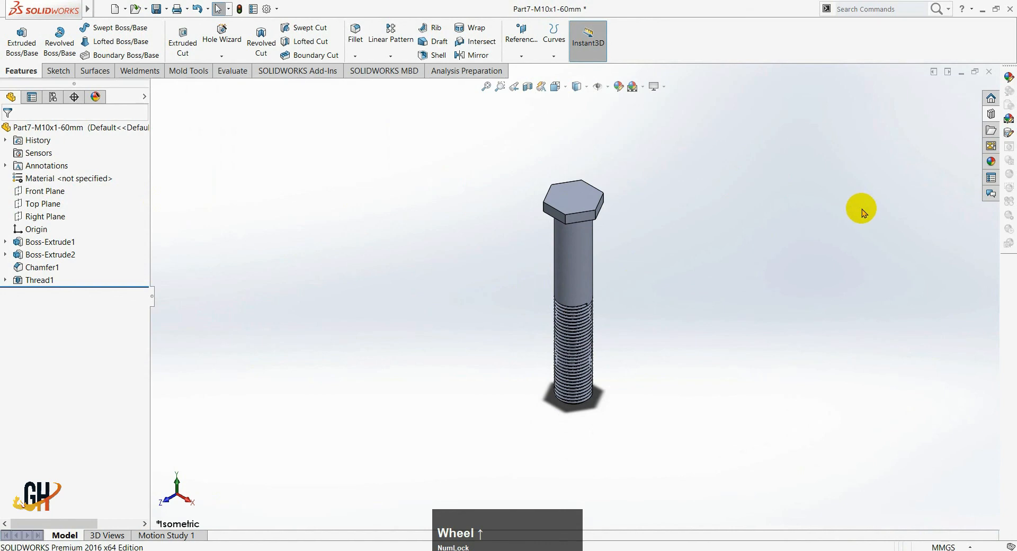